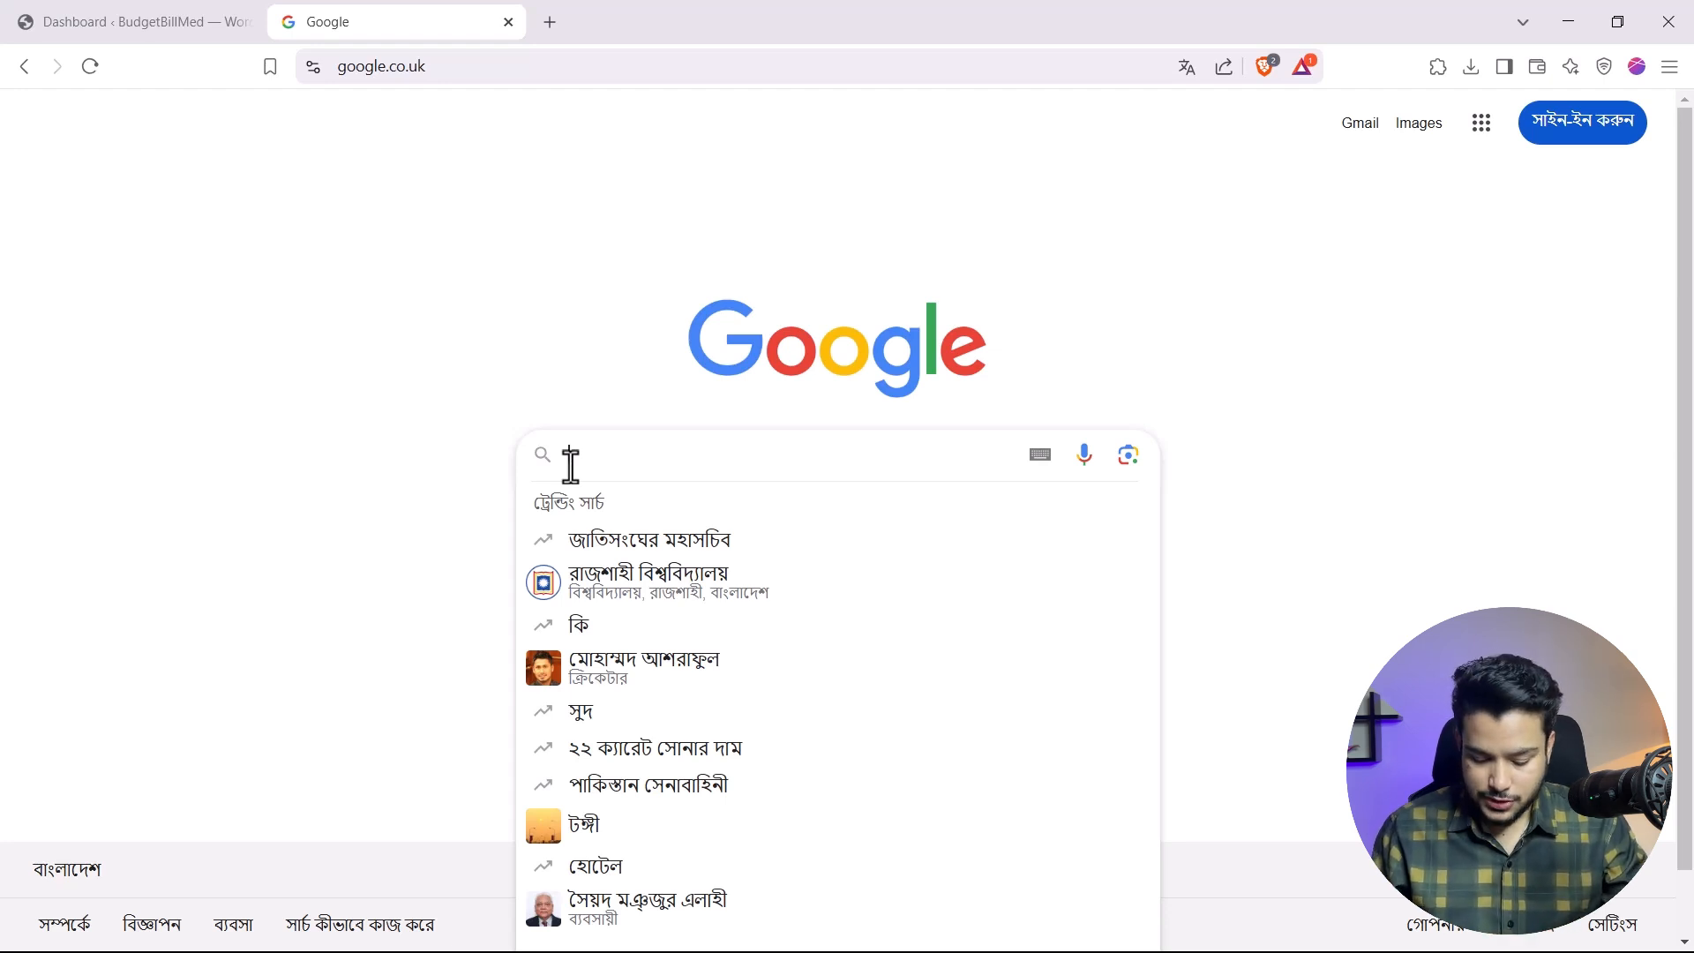
Step: Search Google for "simpleicons" and open the Simple Icons website from the results
text(simple)
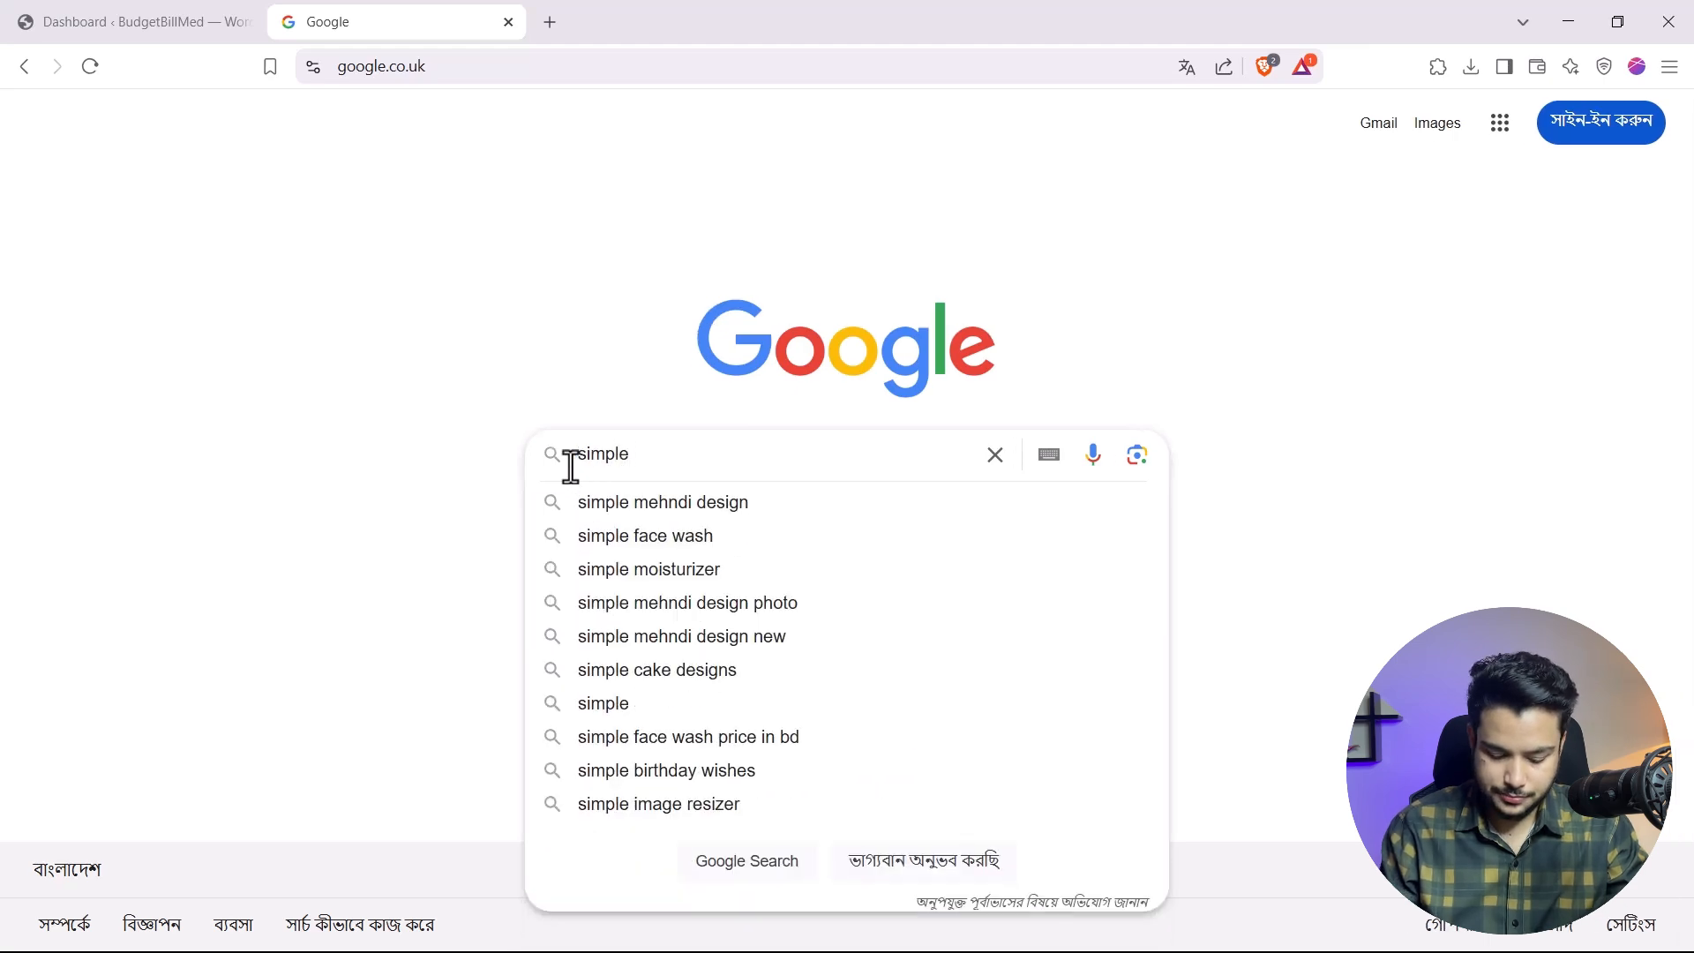
text(icons)
key(Return)
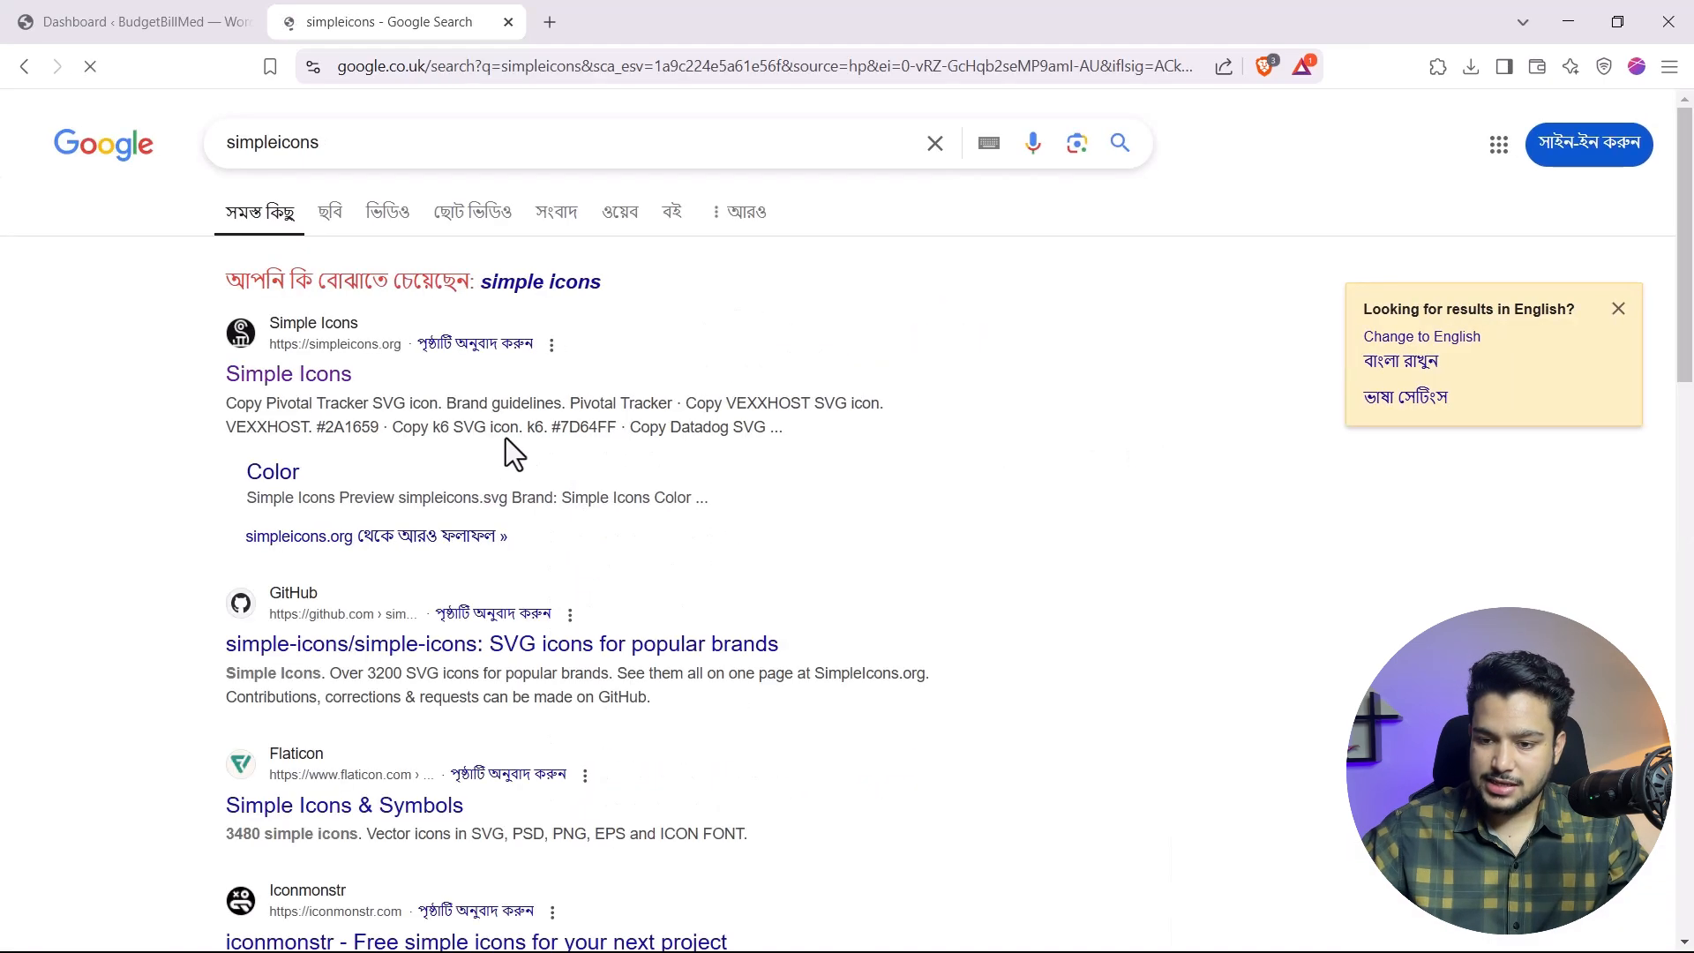
click(278, 380)
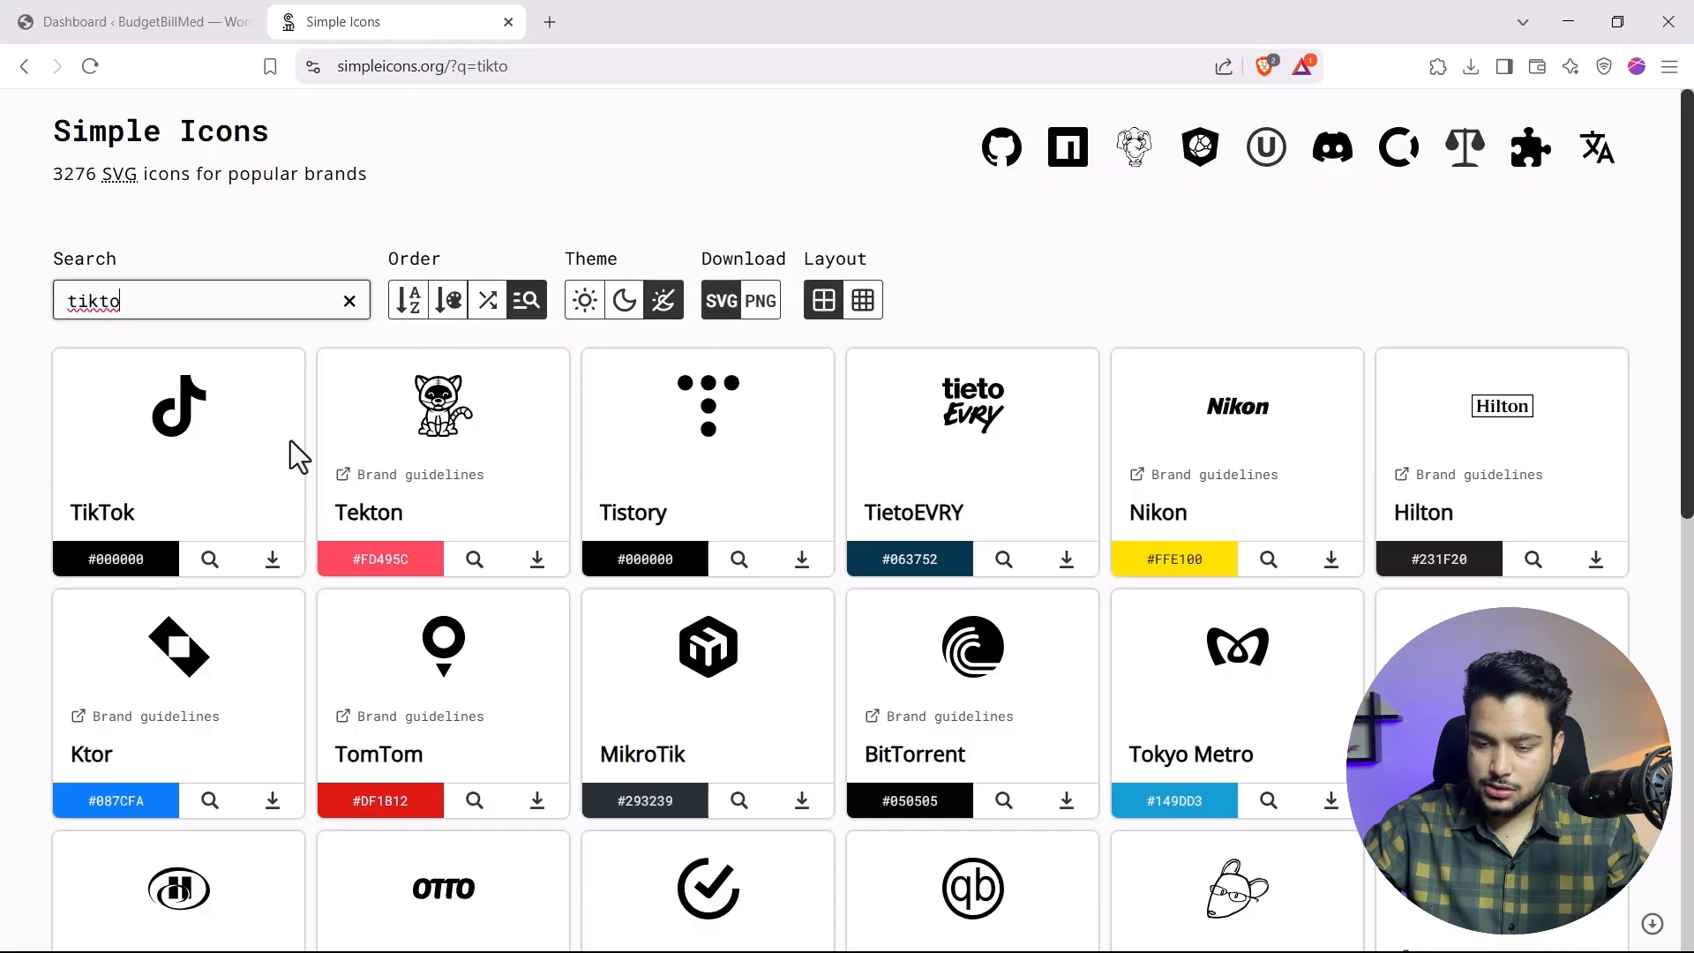
Step: Clear the old icon search and search the Simple Icons library for "tiktok"
click(349, 301)
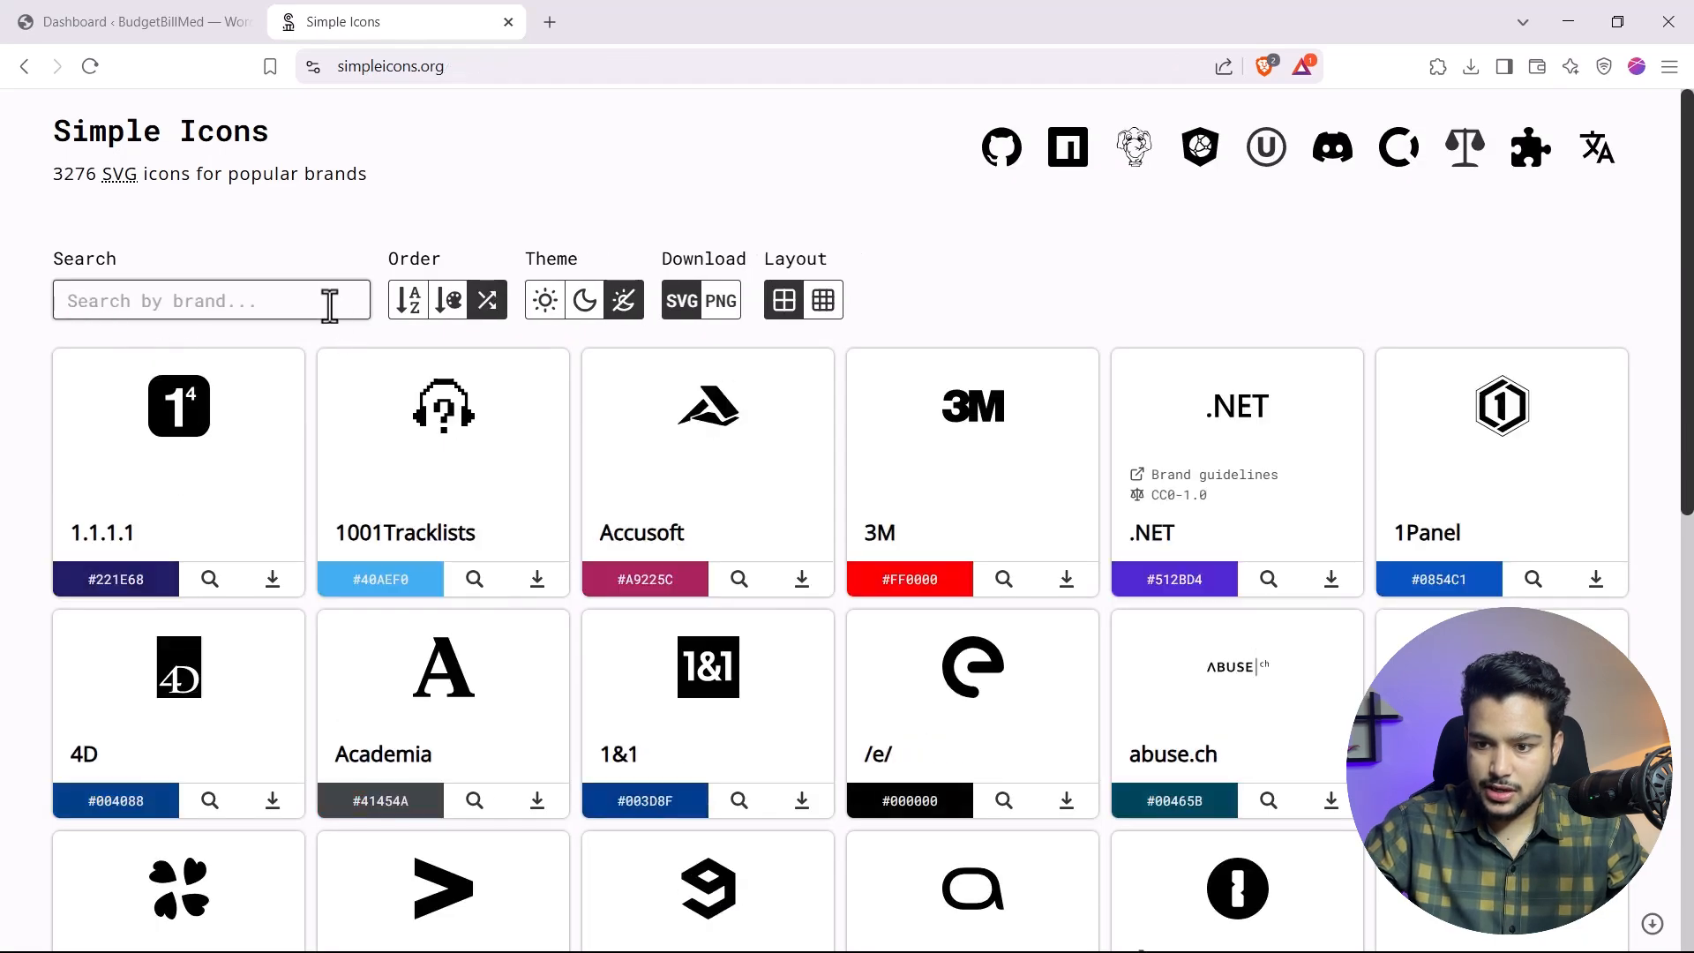
scroll(203, 482, down, 5)
scroll(203, 482, down, 10)
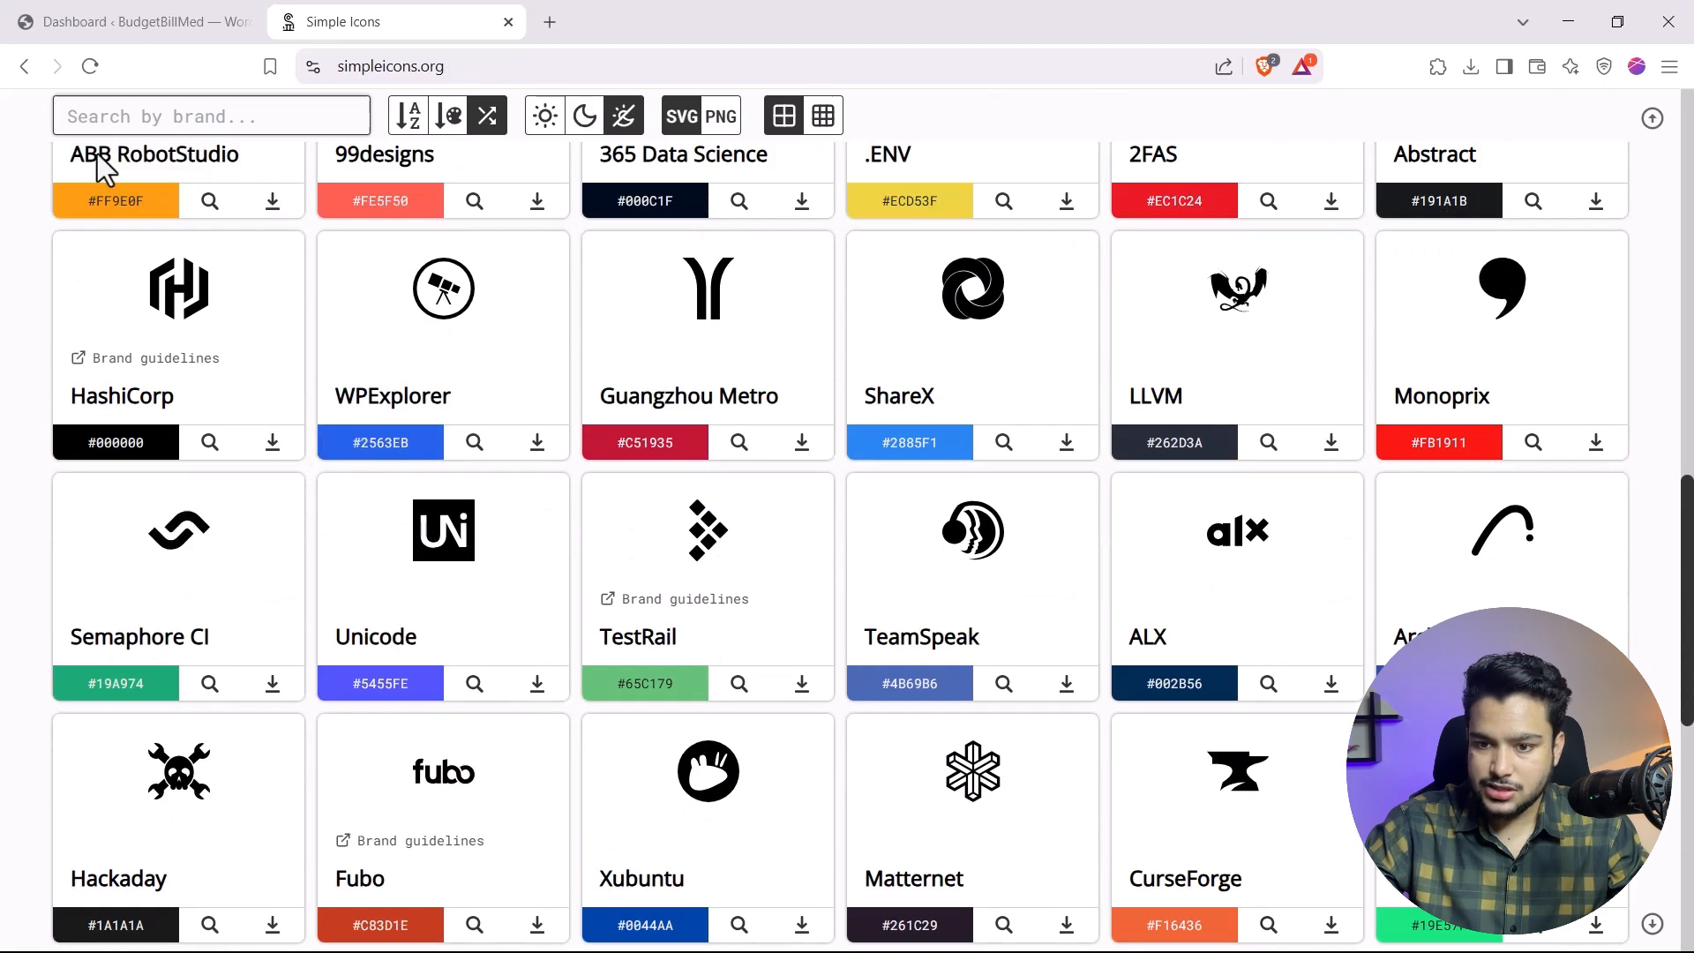
scroll(272, 500, up, 15)
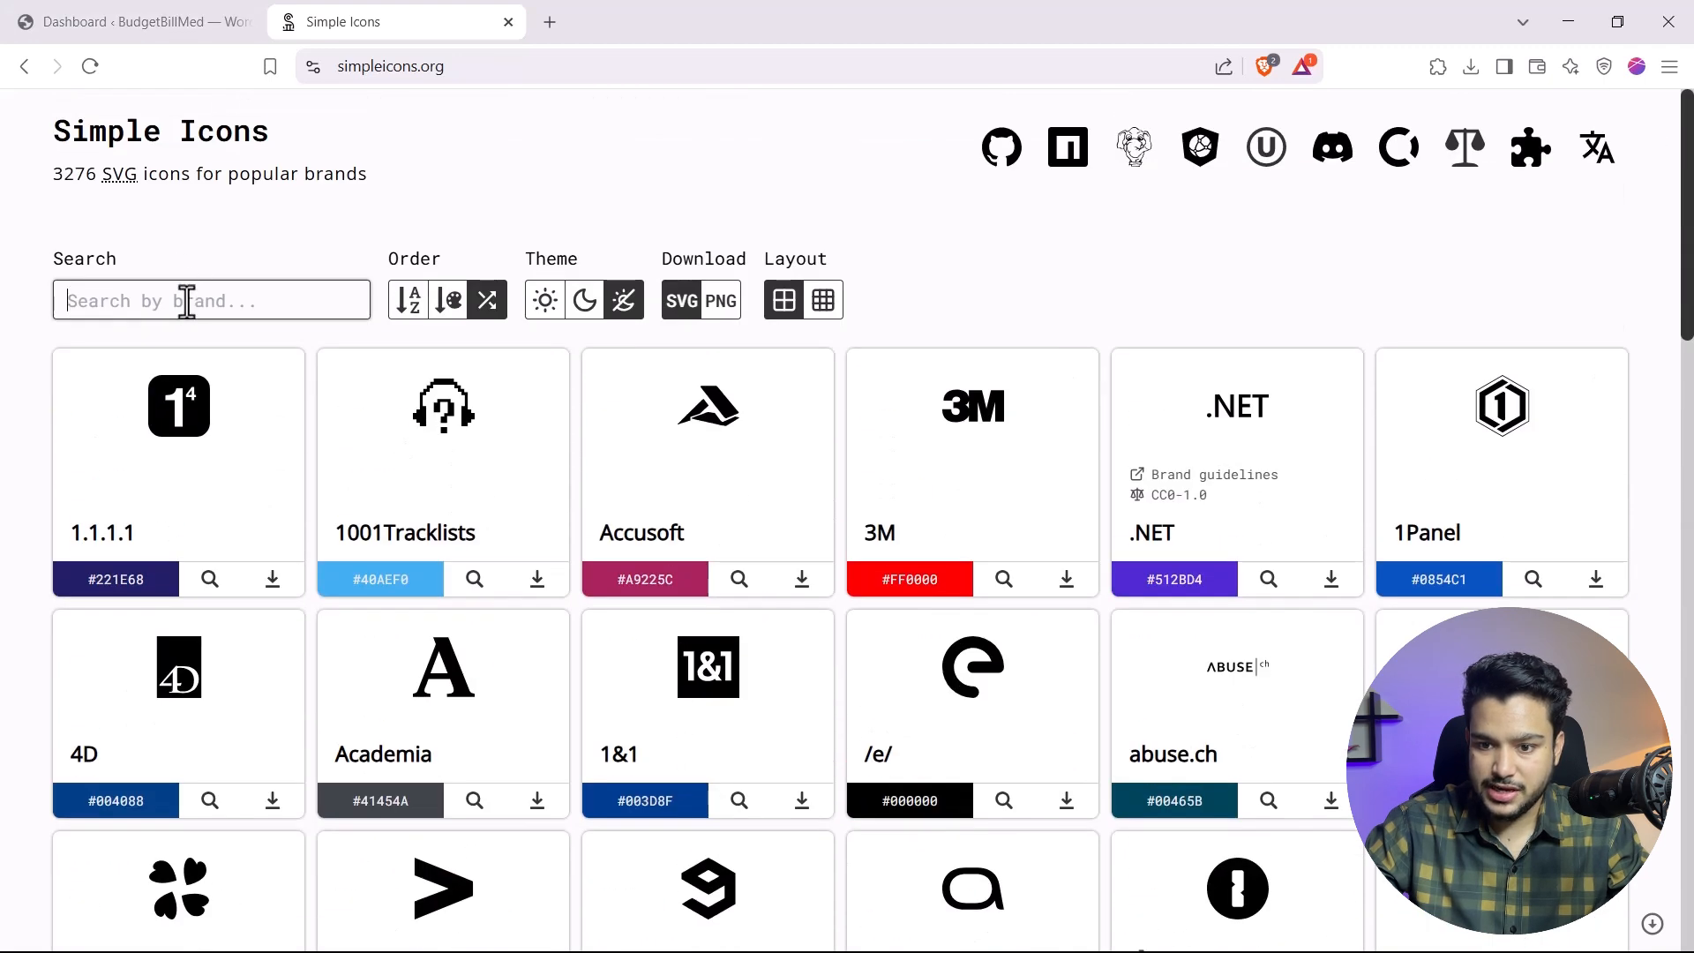
click(186, 300)
text(t)
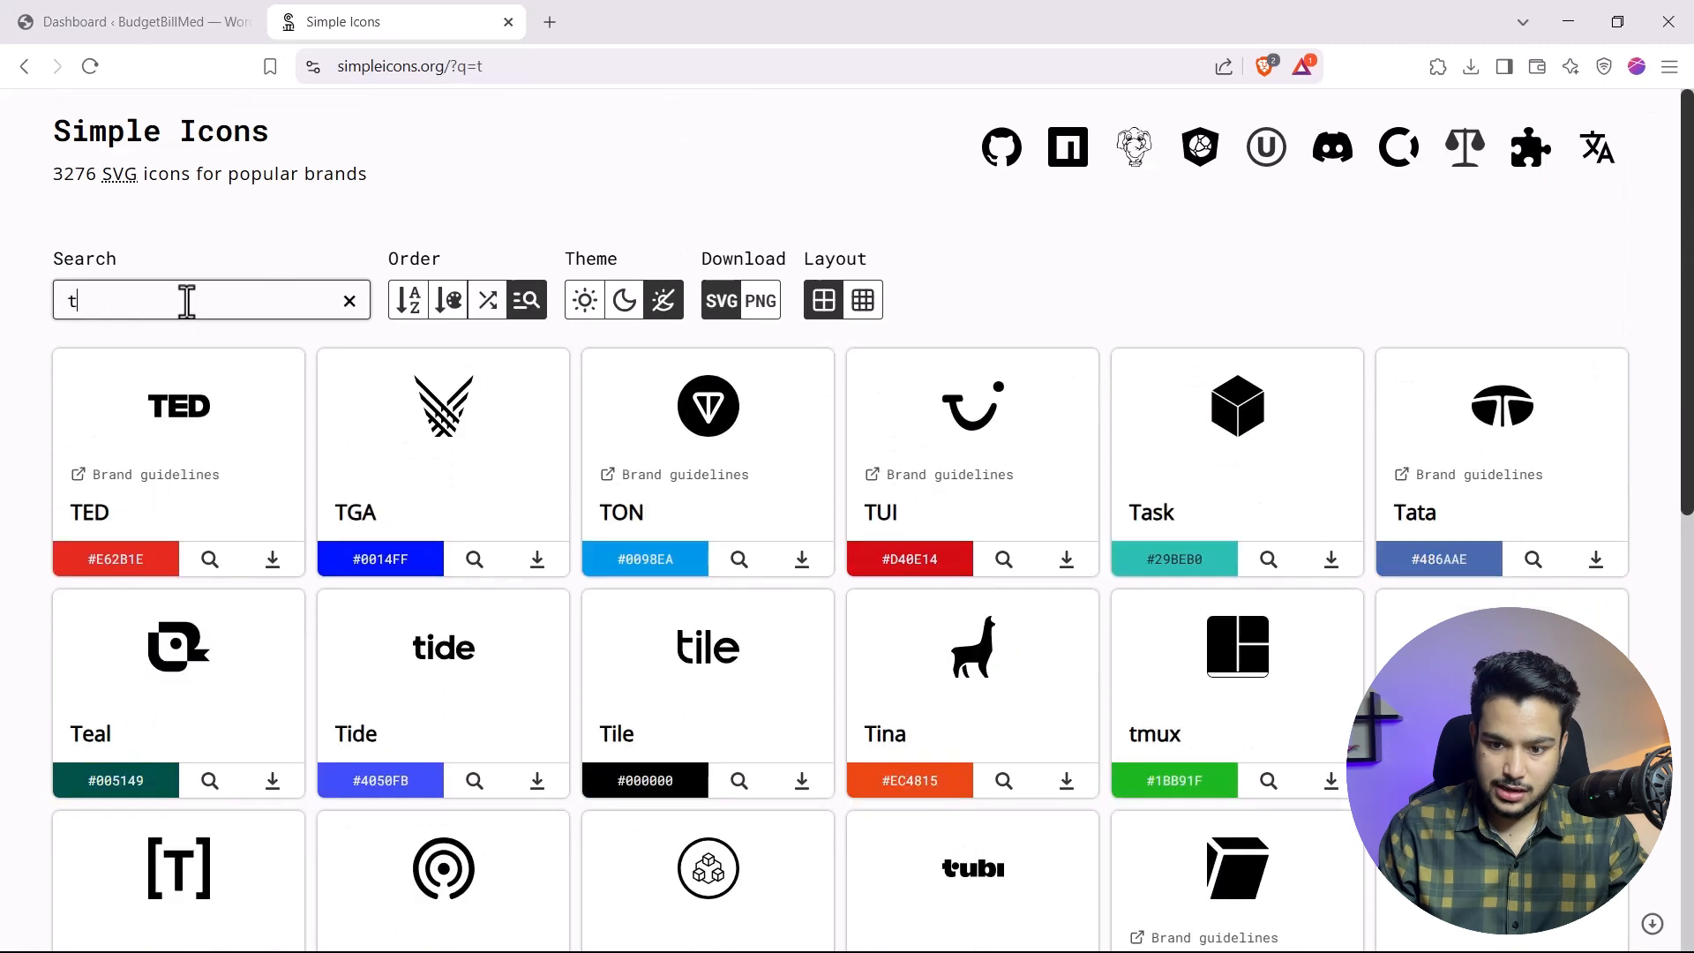
text(iktok)
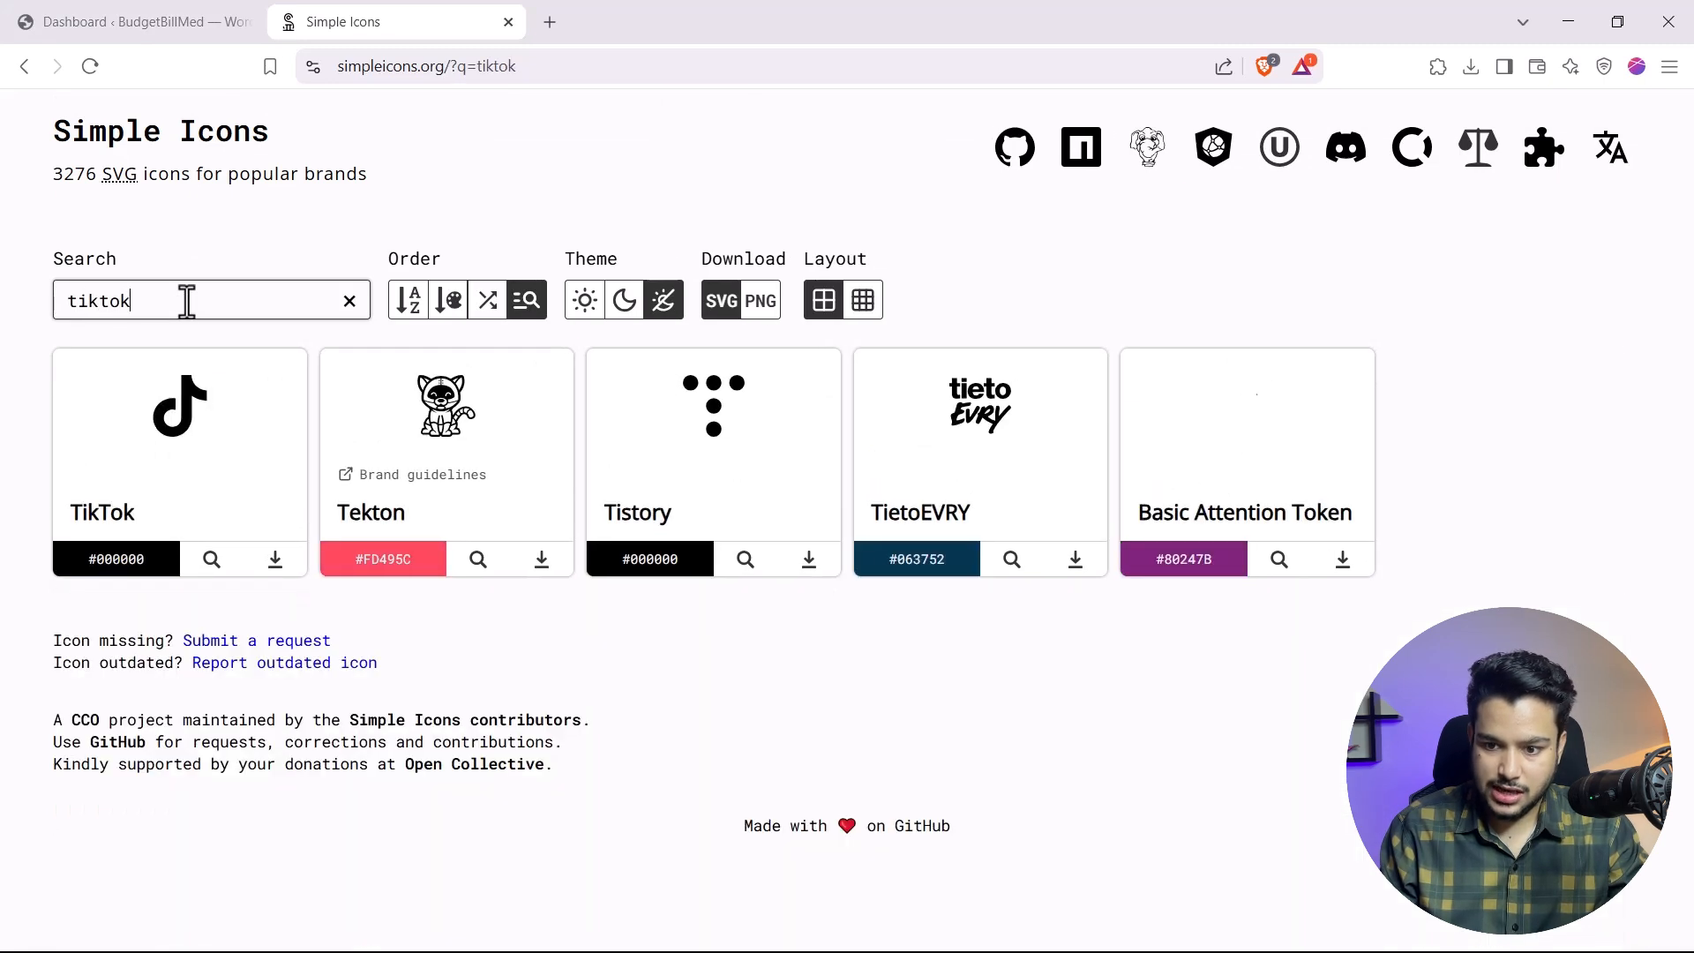
Step: Download the TikTok icon in SVG format, saving it to the Downloads folder as tiktok (1).svg
click(284, 567)
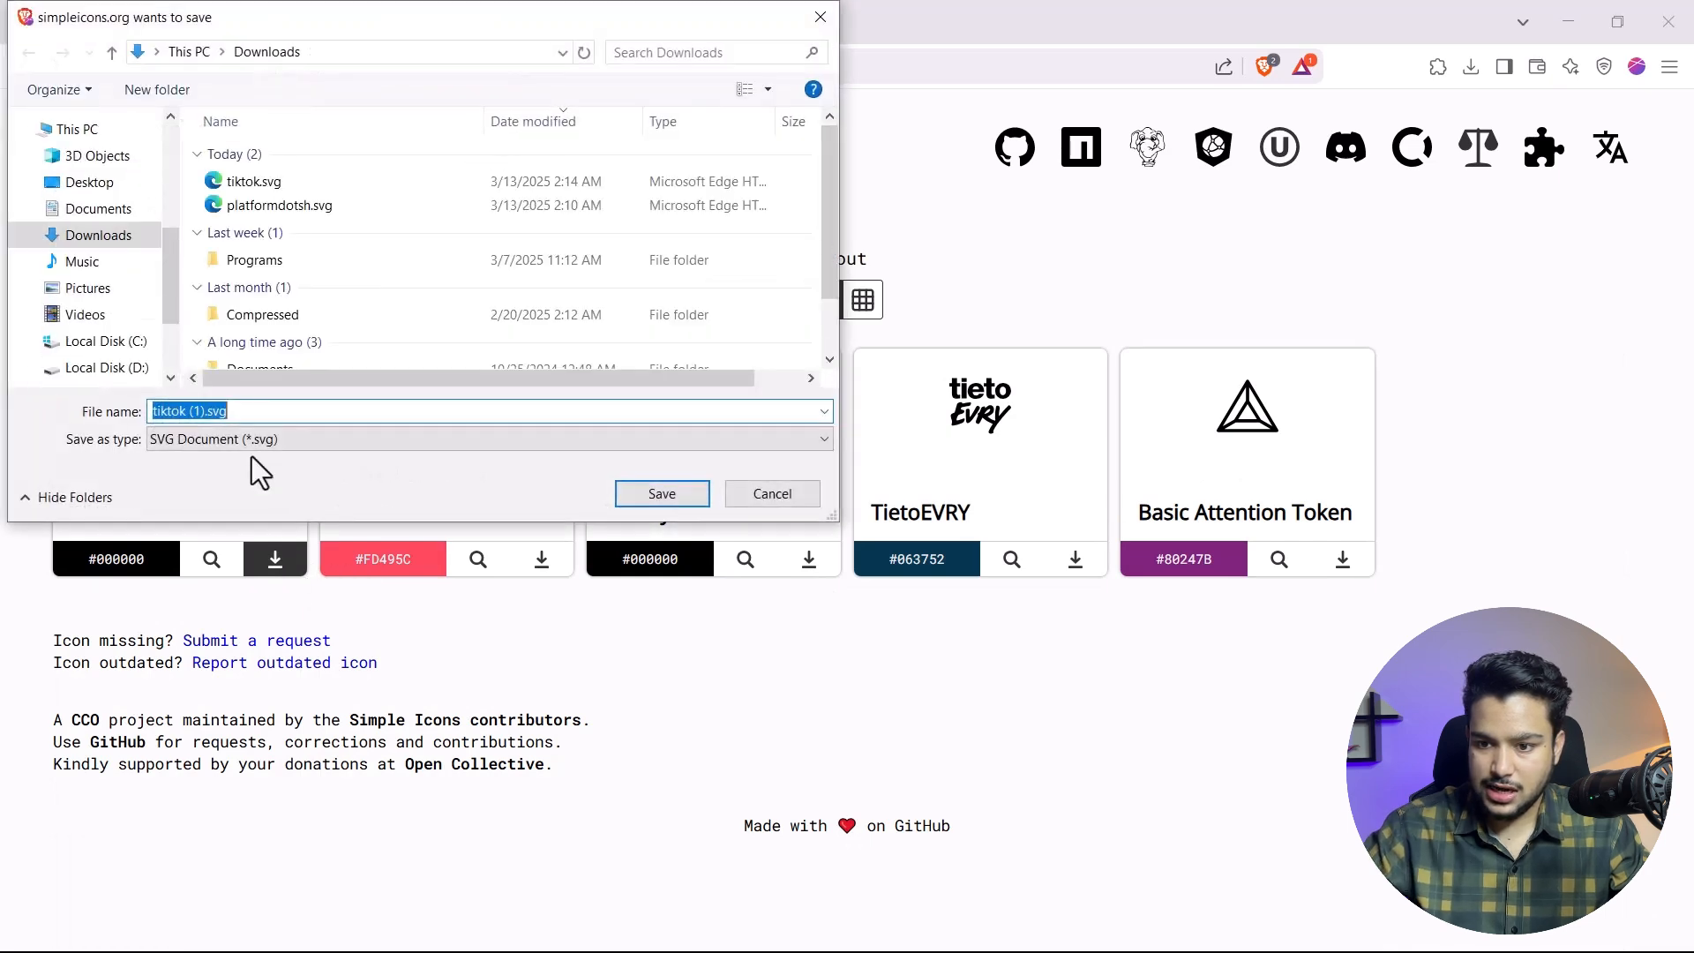
click(106, 244)
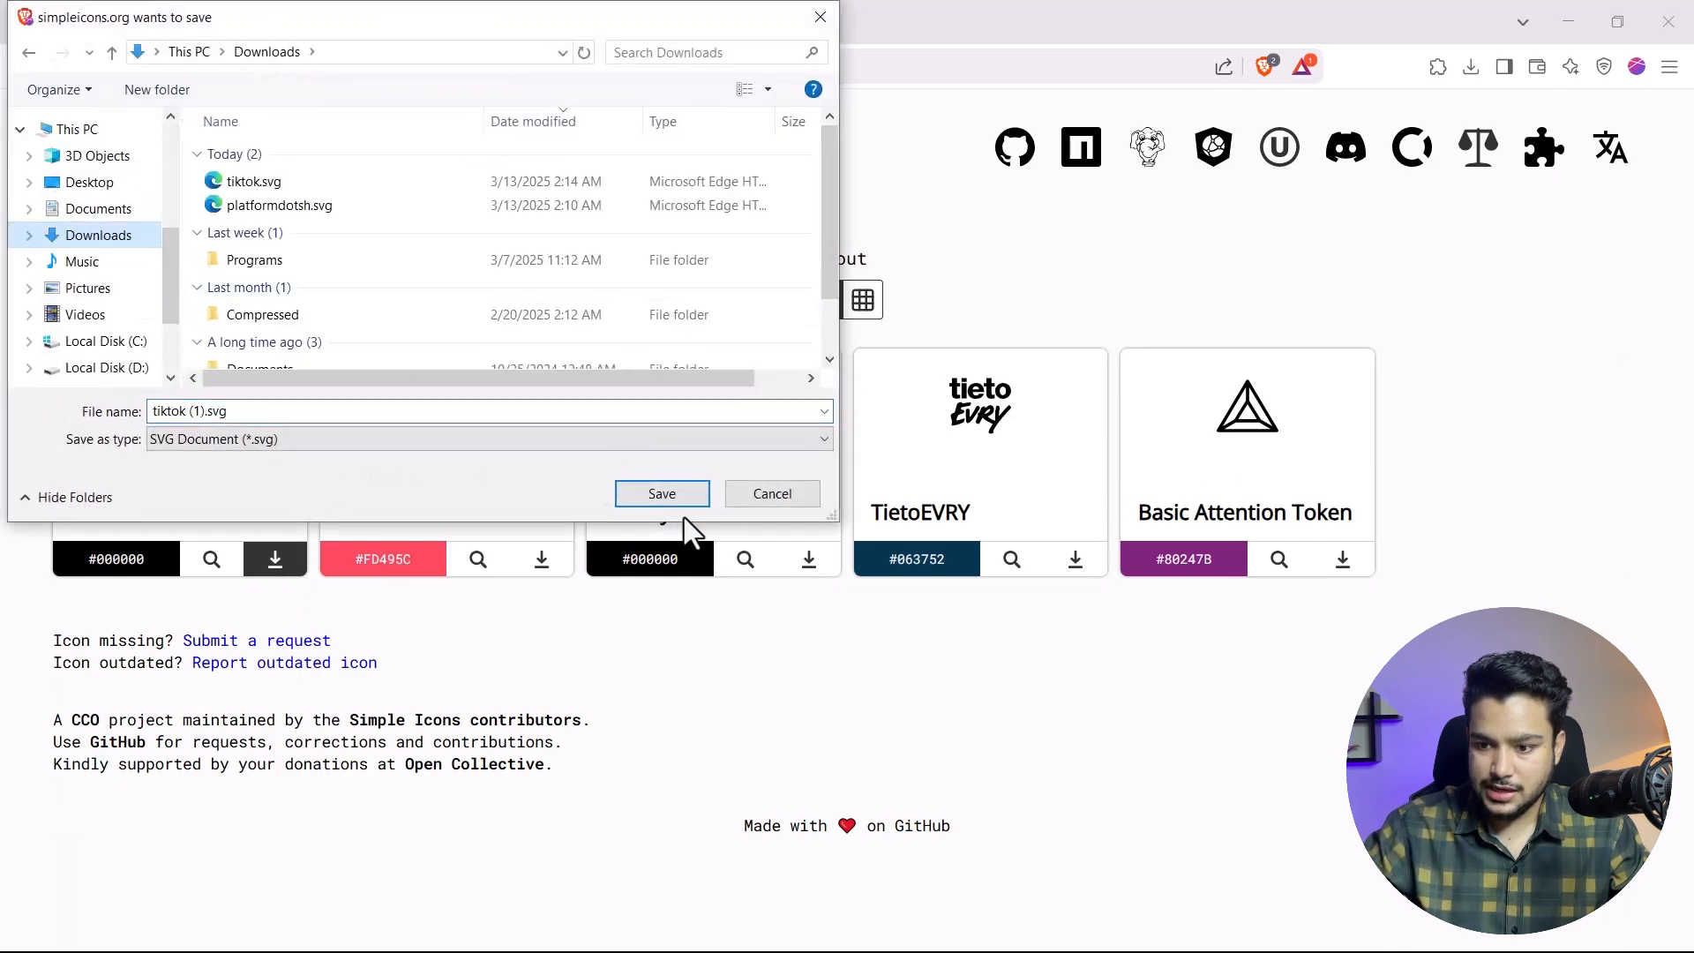
click(662, 493)
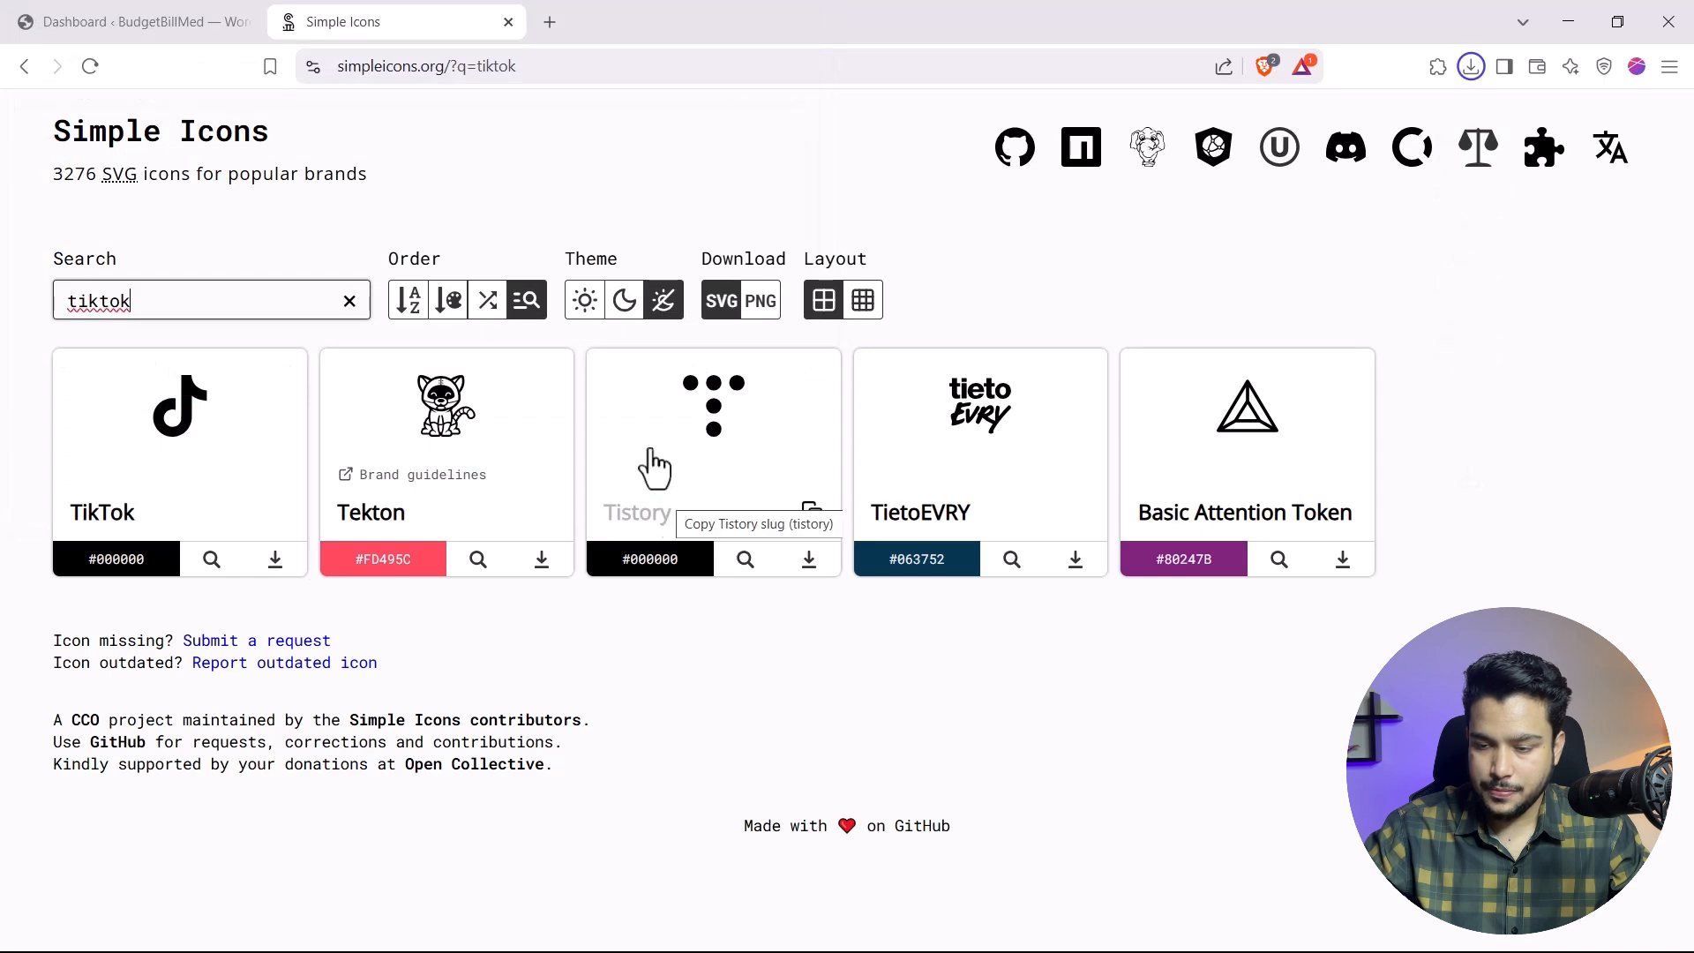
click(529, 141)
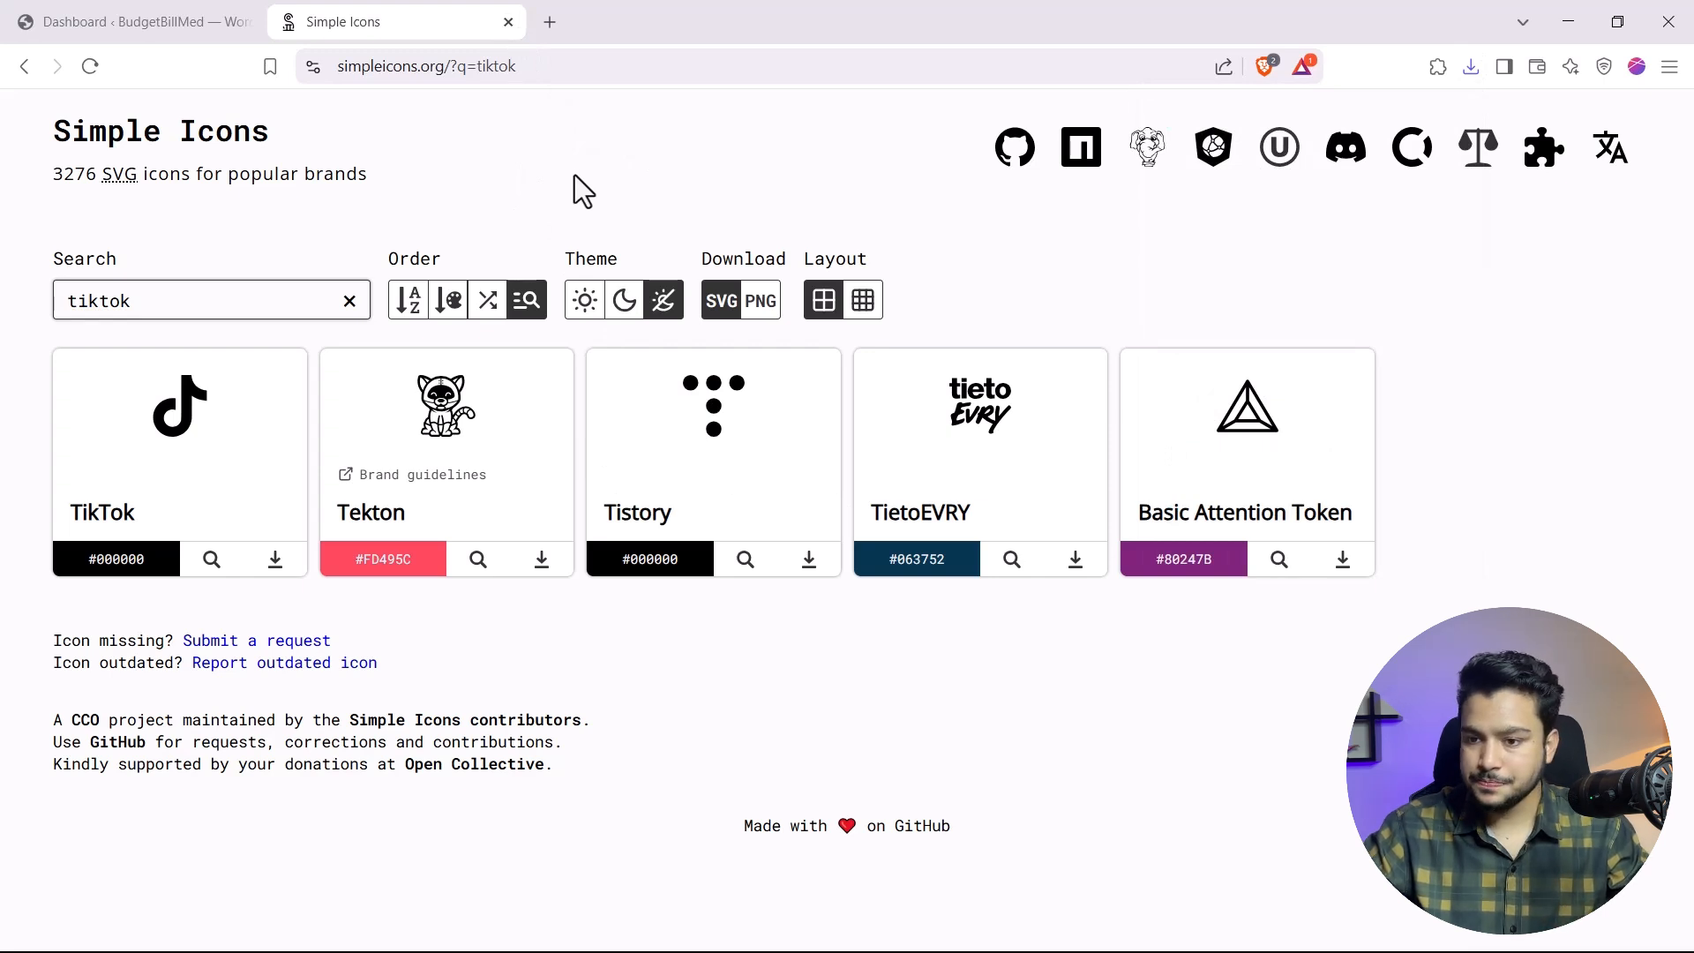
Step: Search the web for "fontelo" in a new browser tab and open the Fontello icon fonts generator site
click(551, 19)
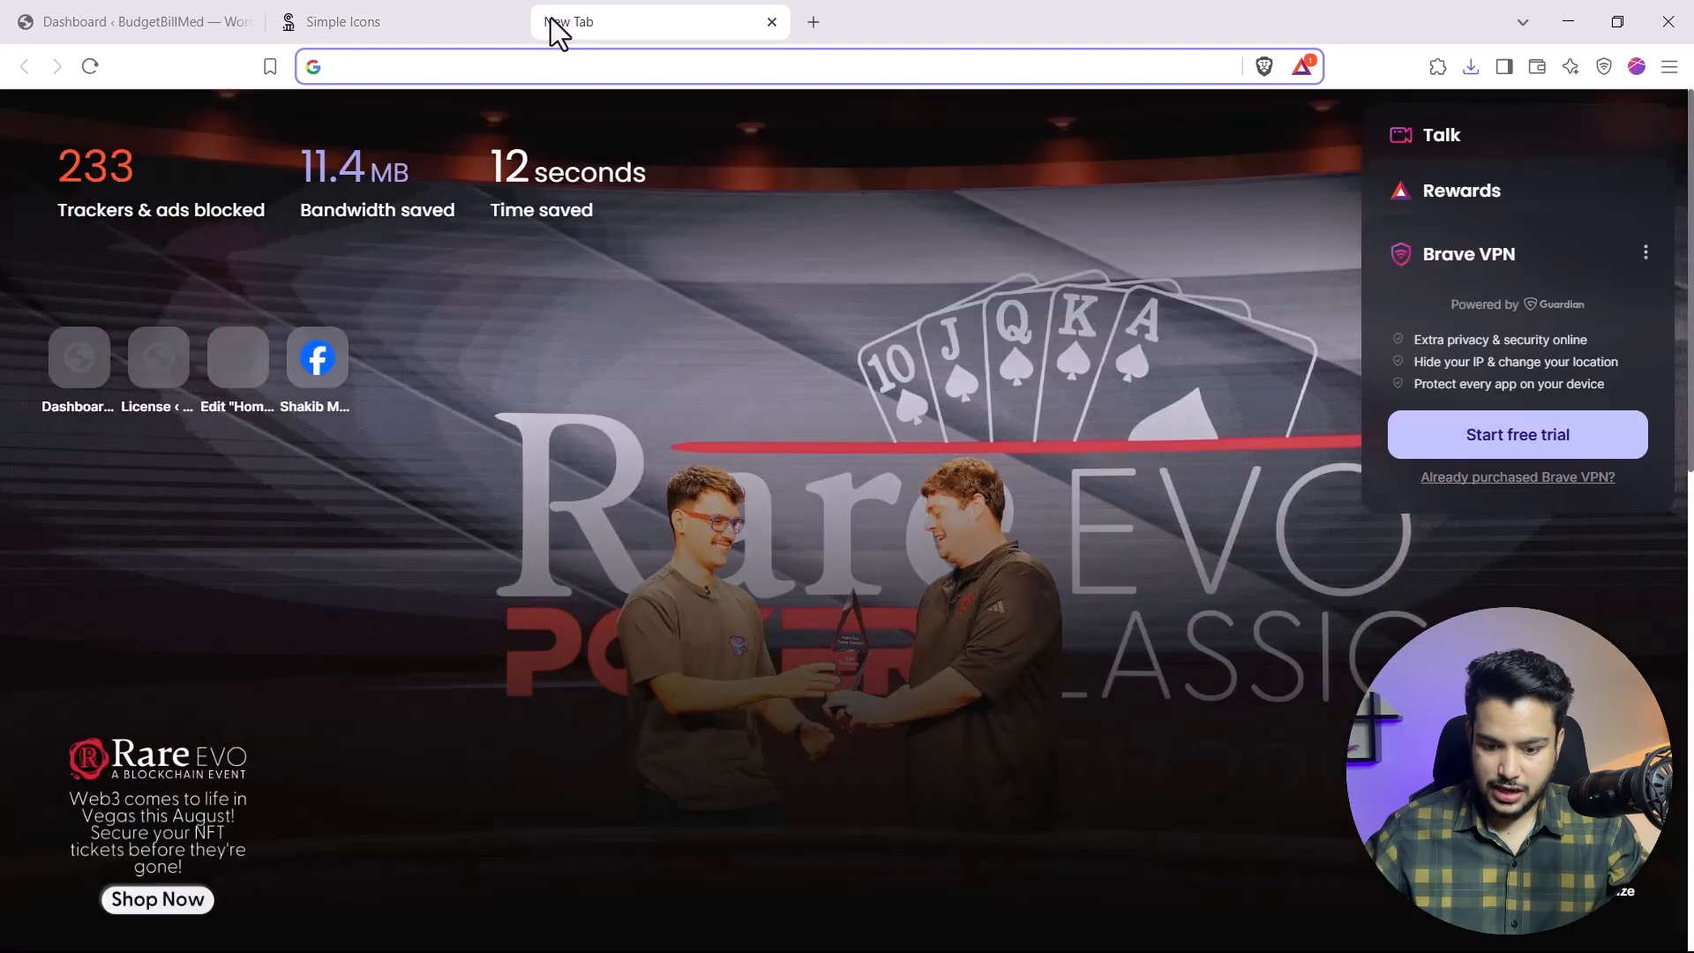
text(fontelo)
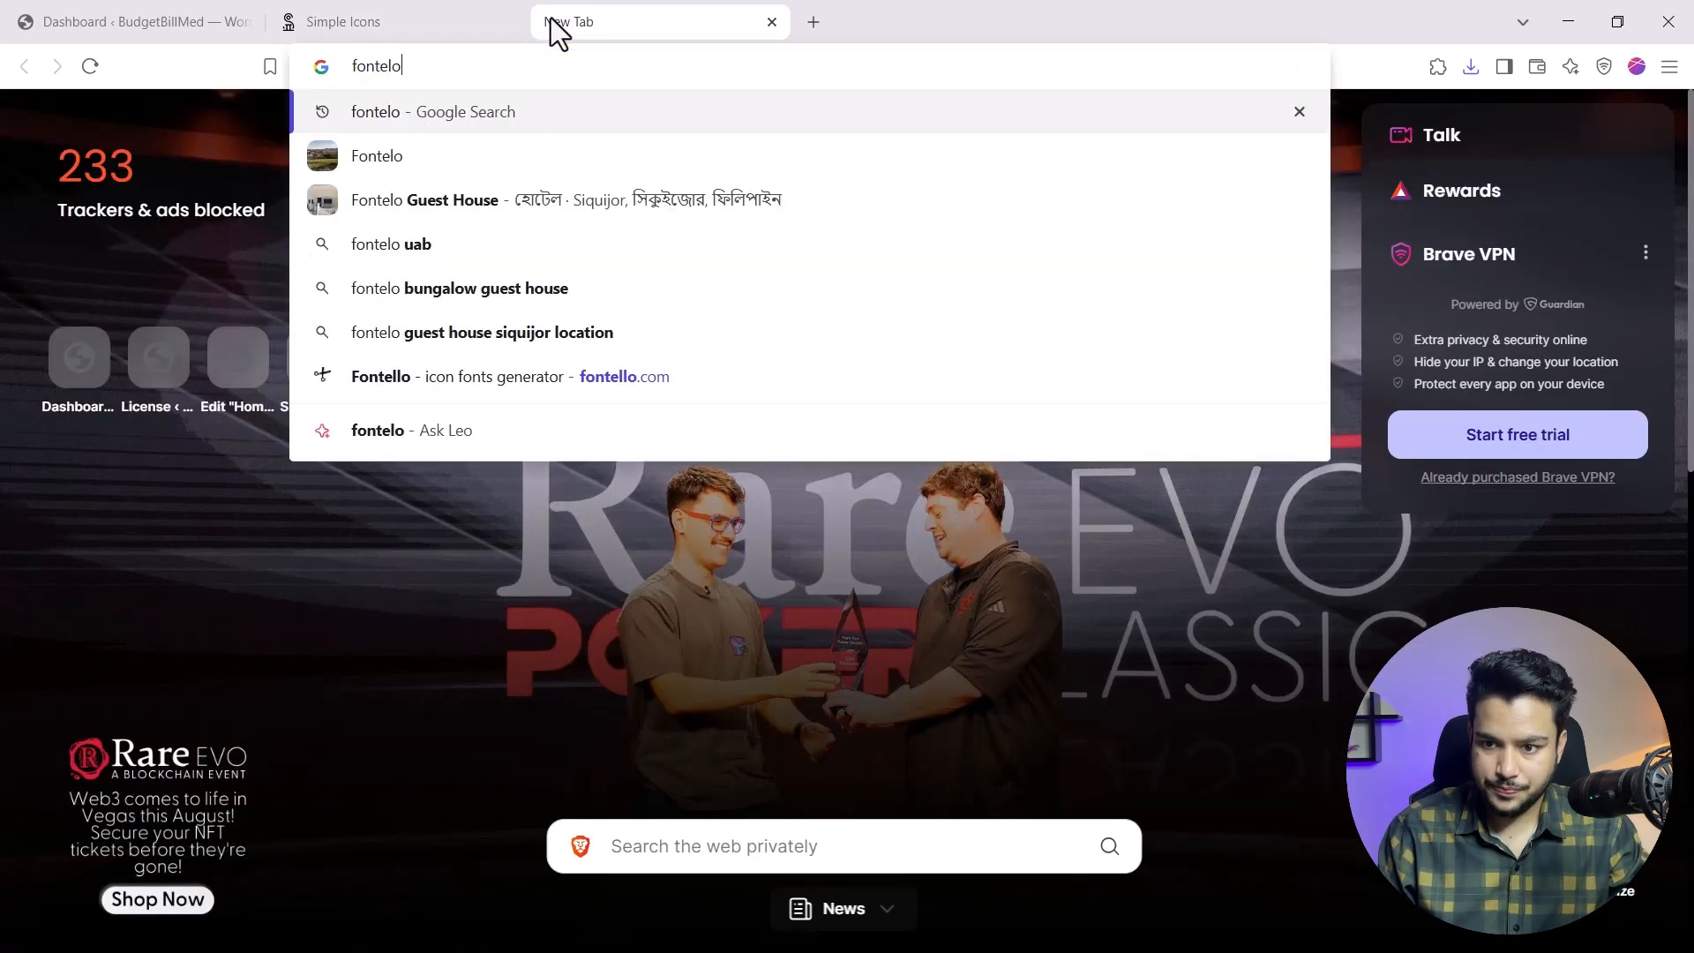
key(Return)
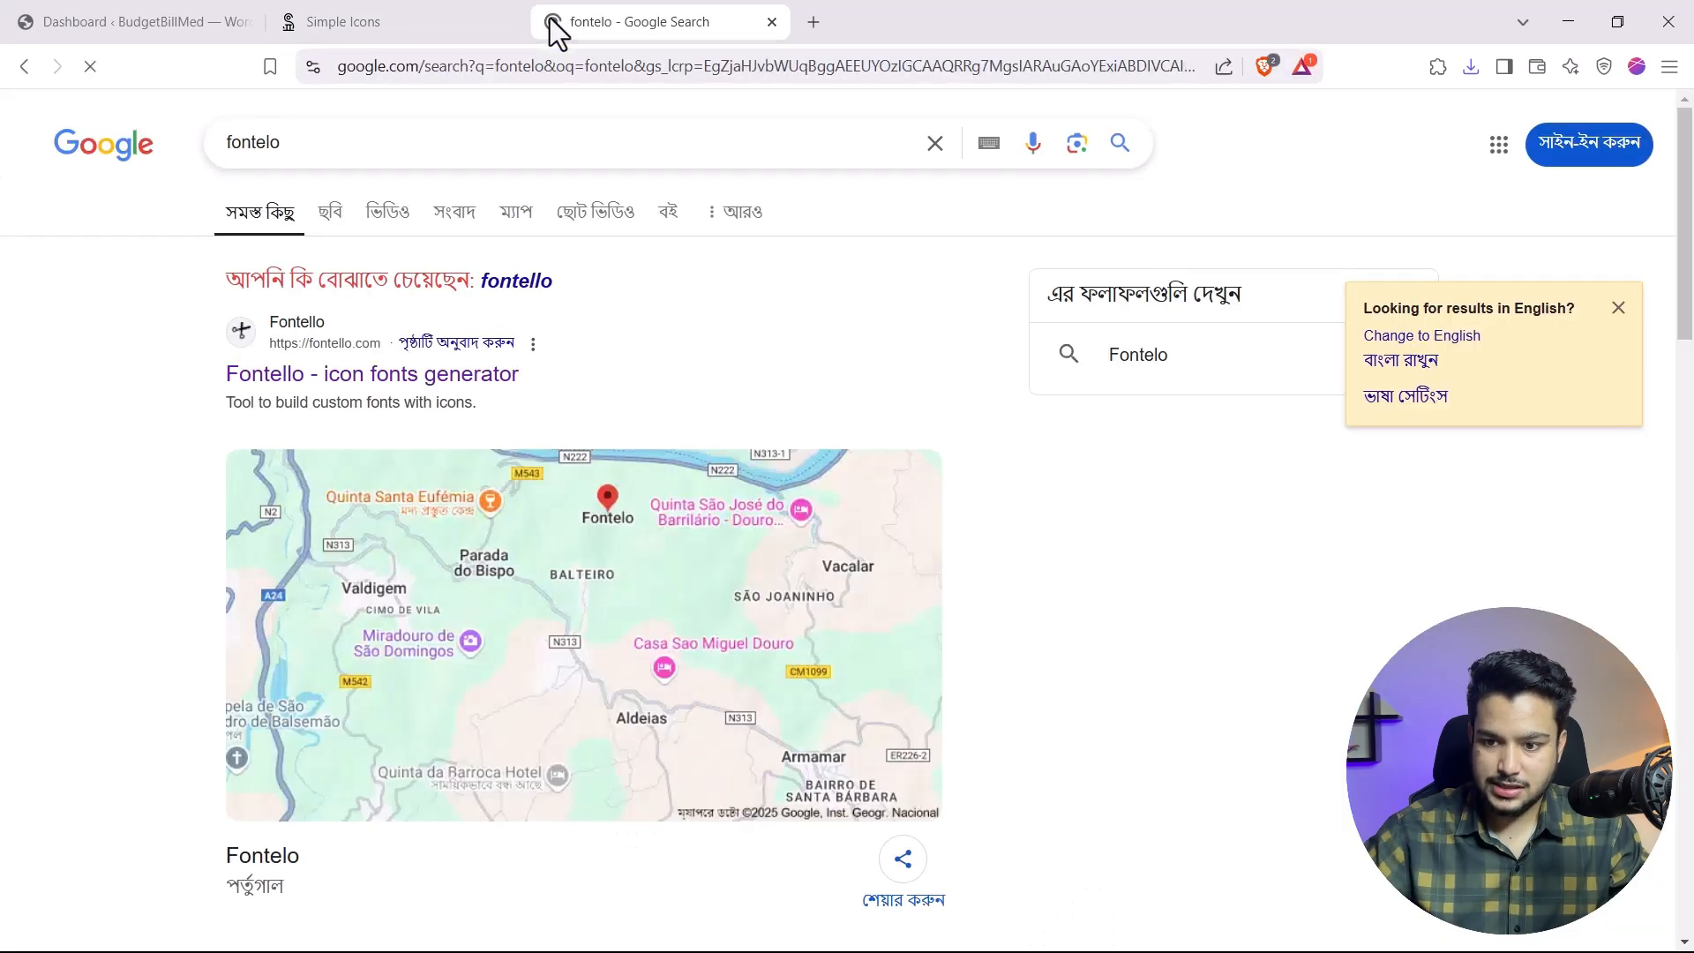
click(353, 377)
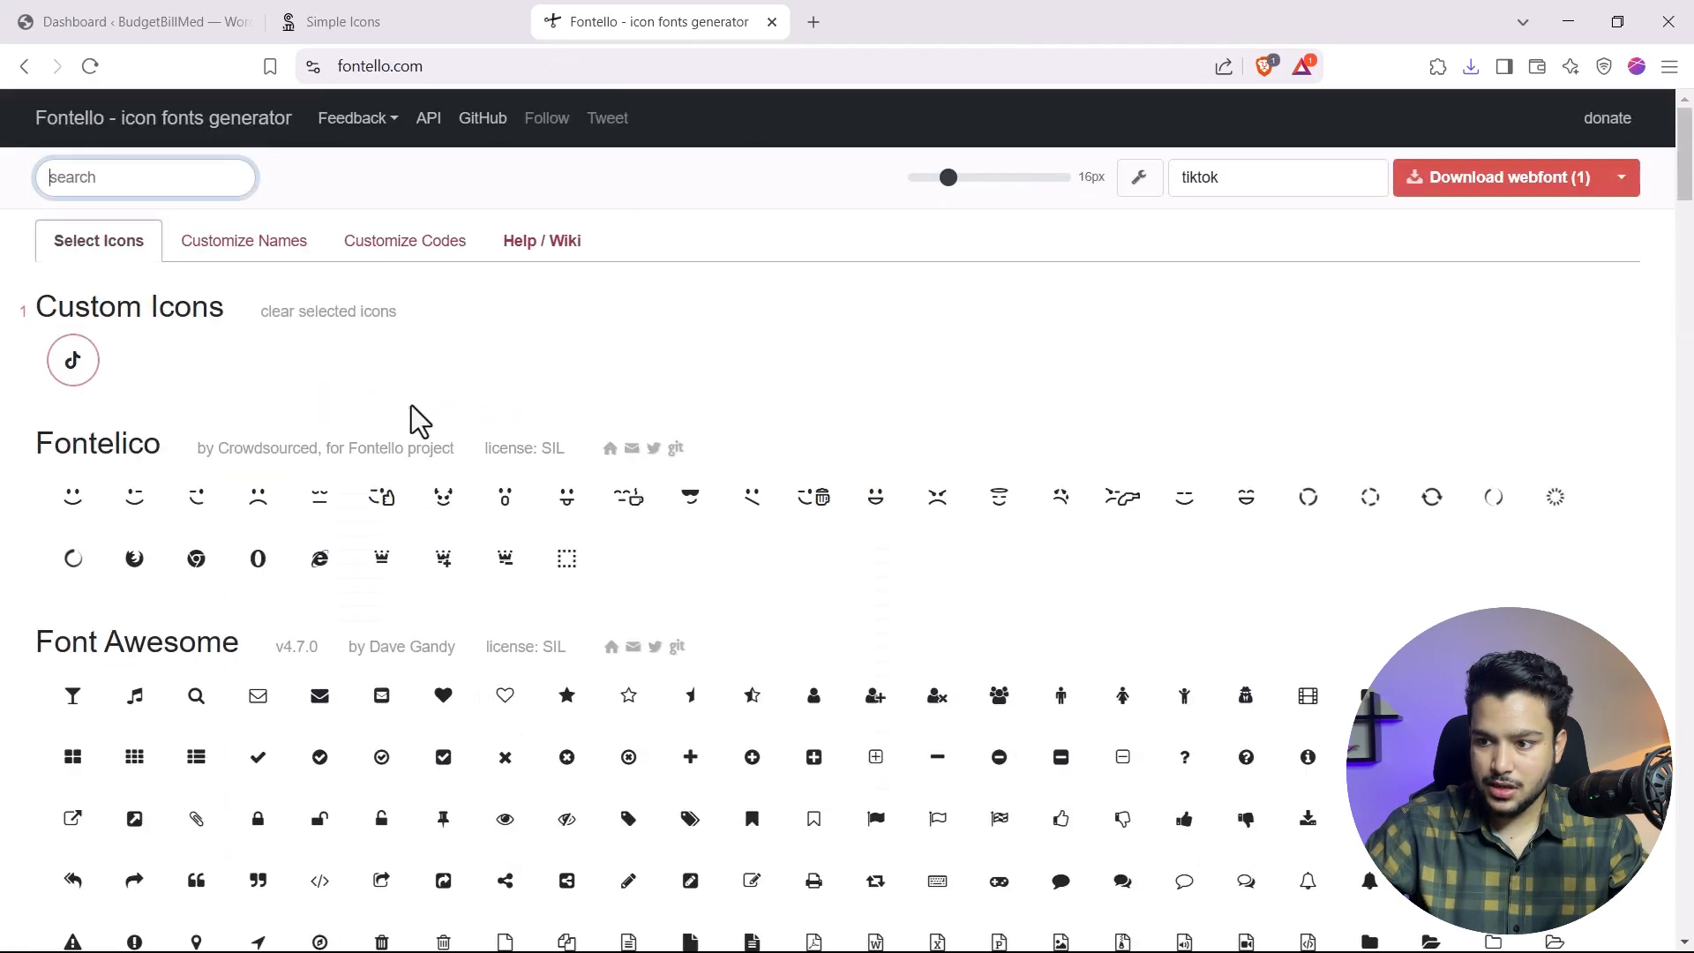
Step: Delete the existing tiktok glyph from Fontello's custom icons
click(88, 364)
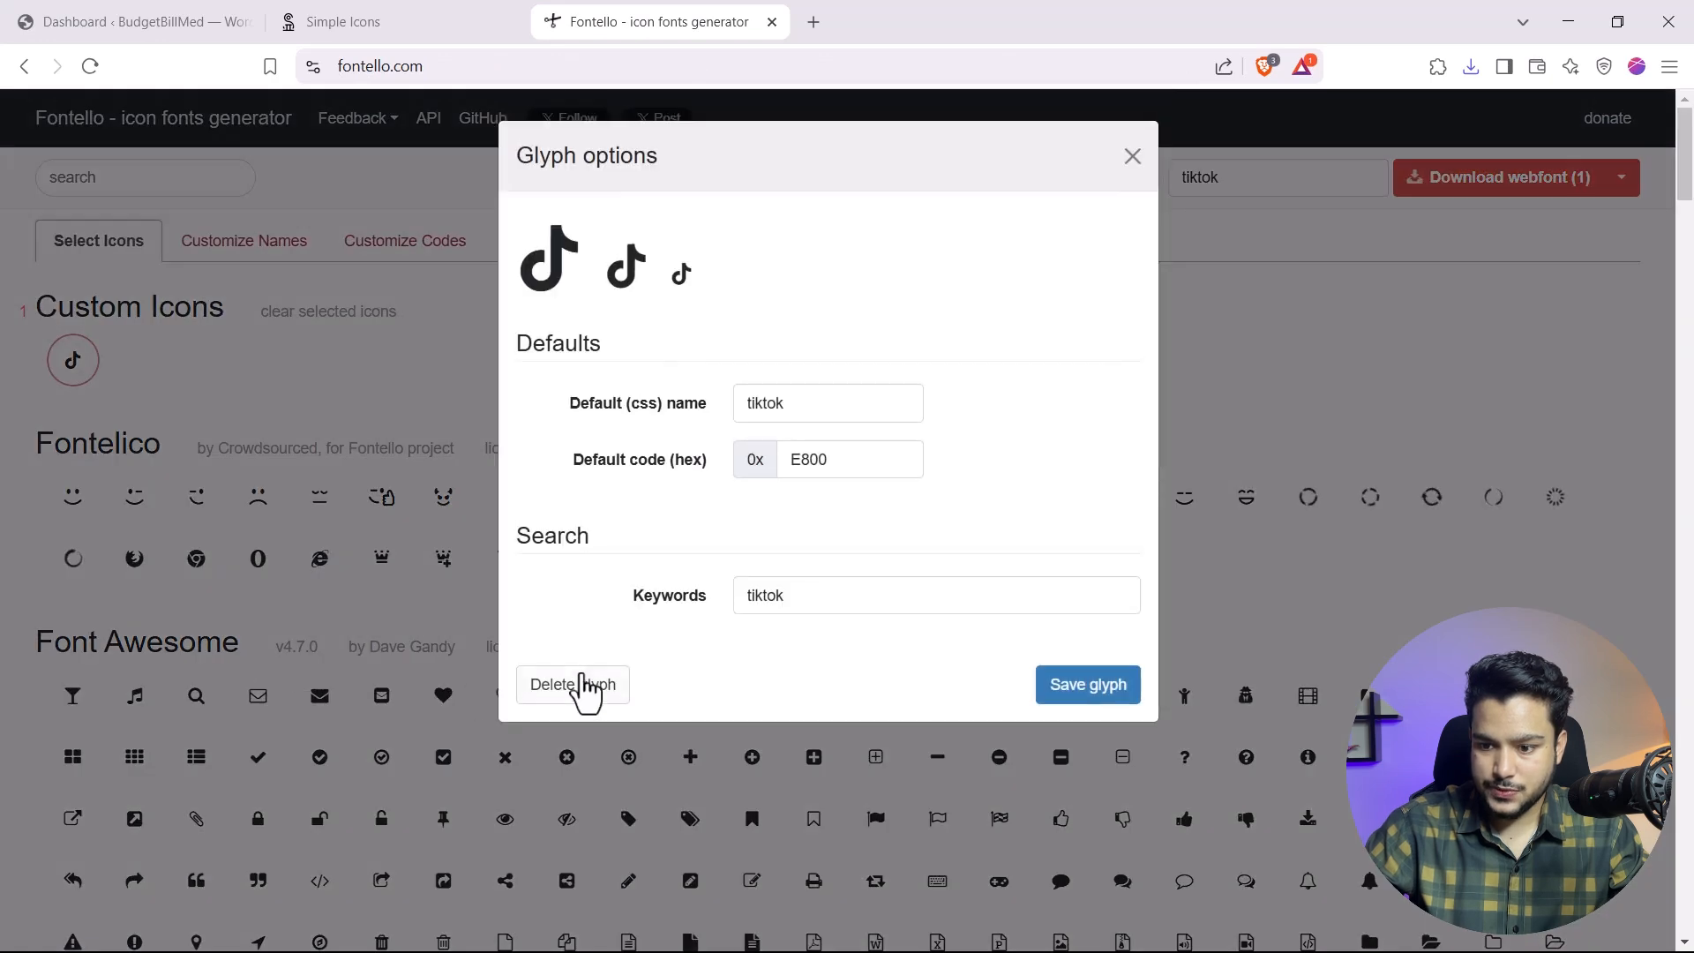
click(586, 683)
click(943, 202)
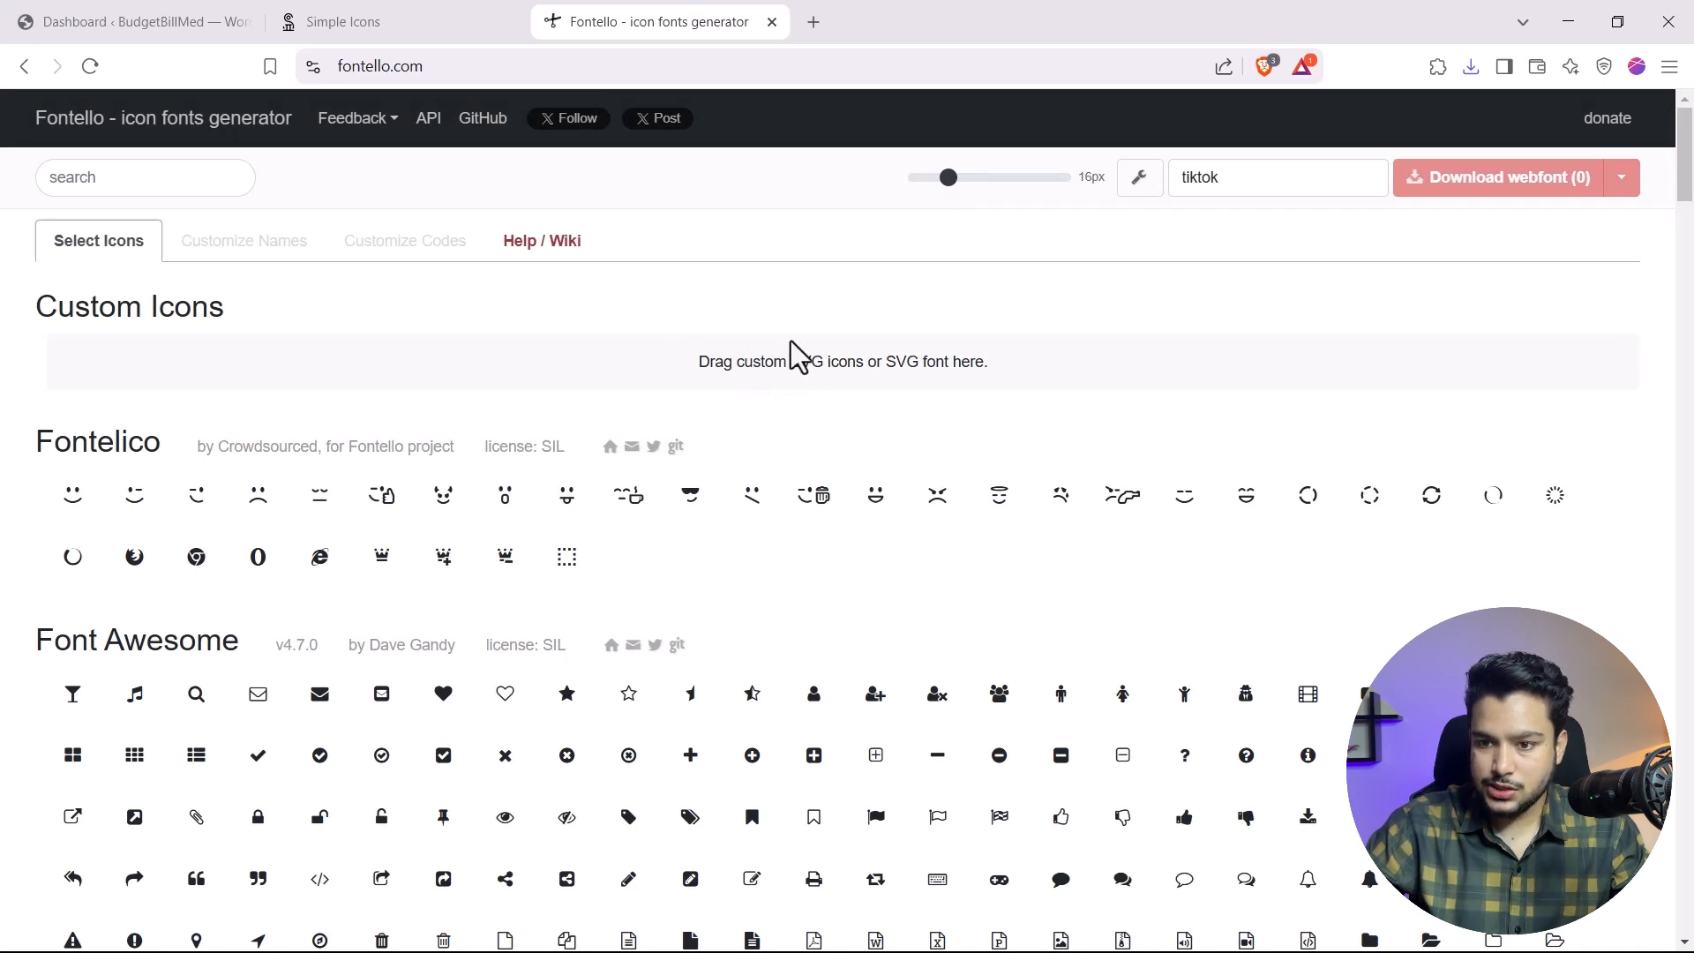
click(372, 10)
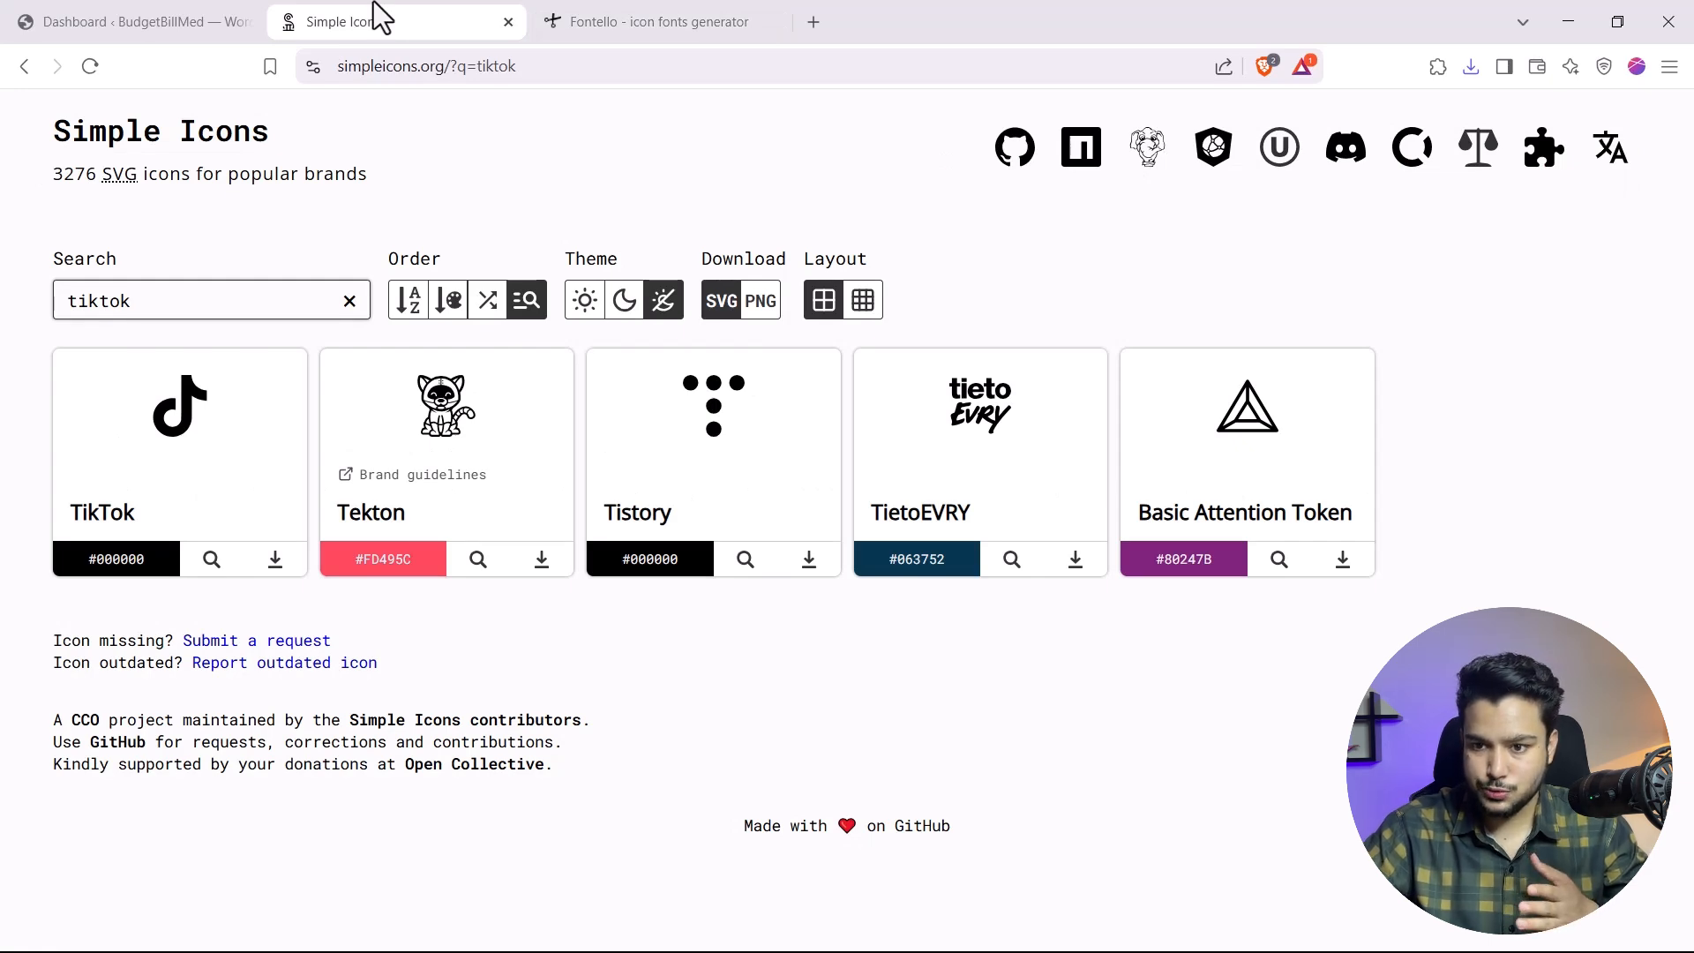
click(192, 14)
click(422, 14)
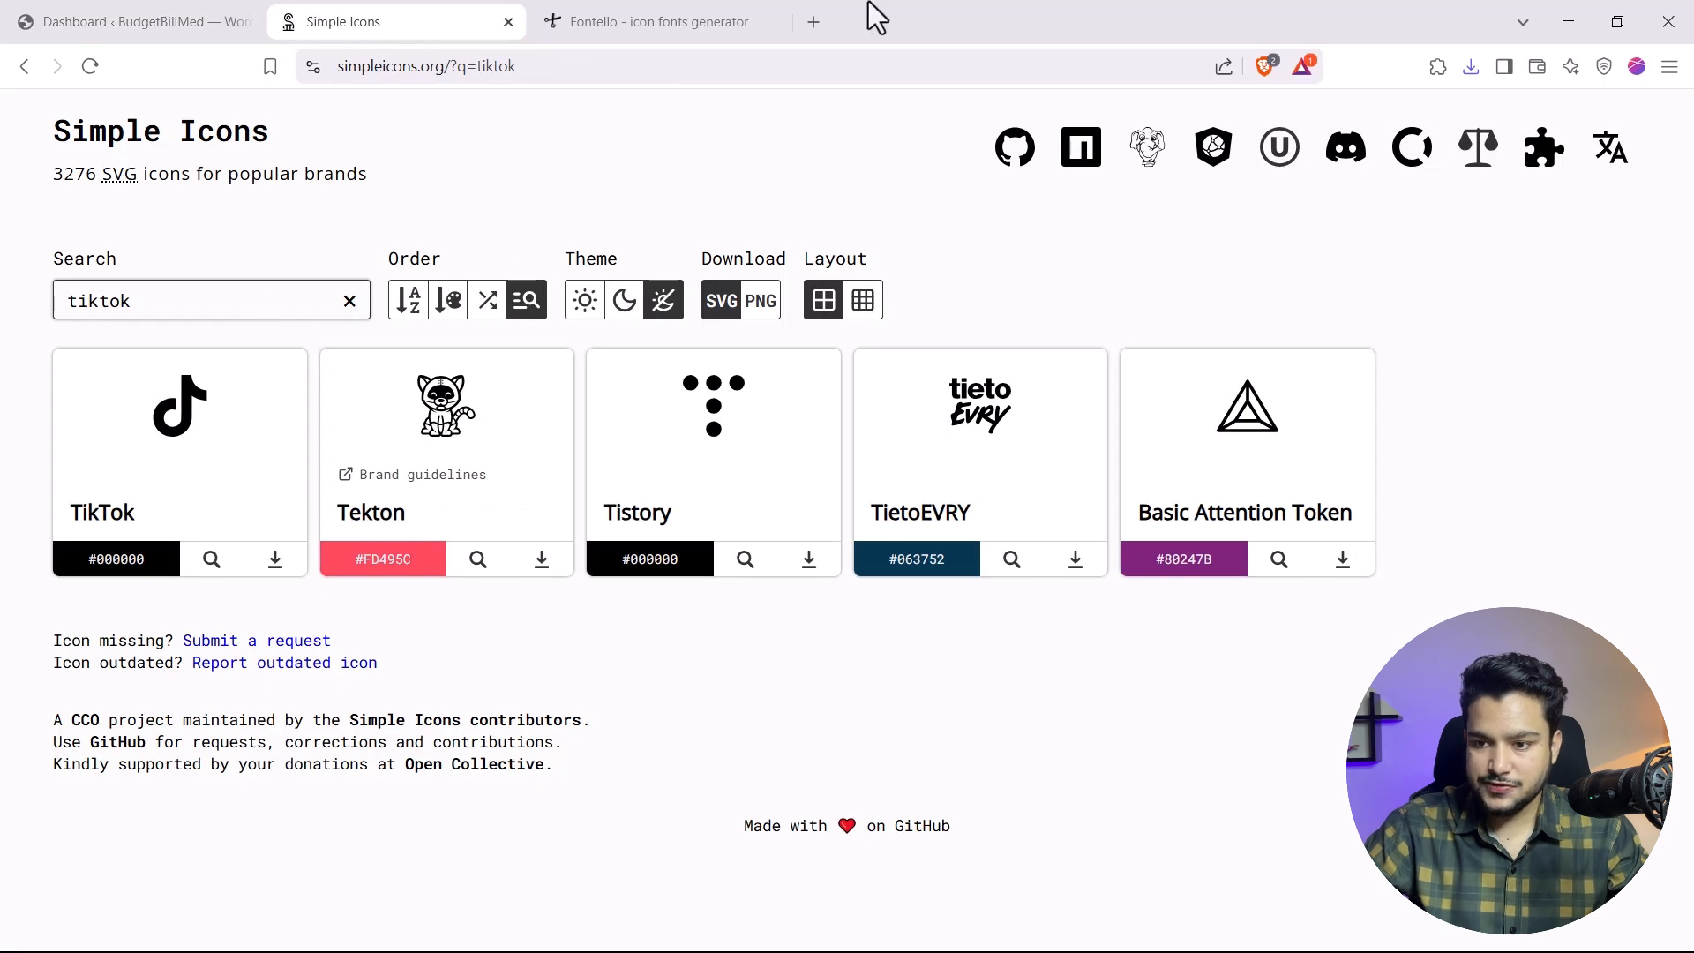
click(688, 15)
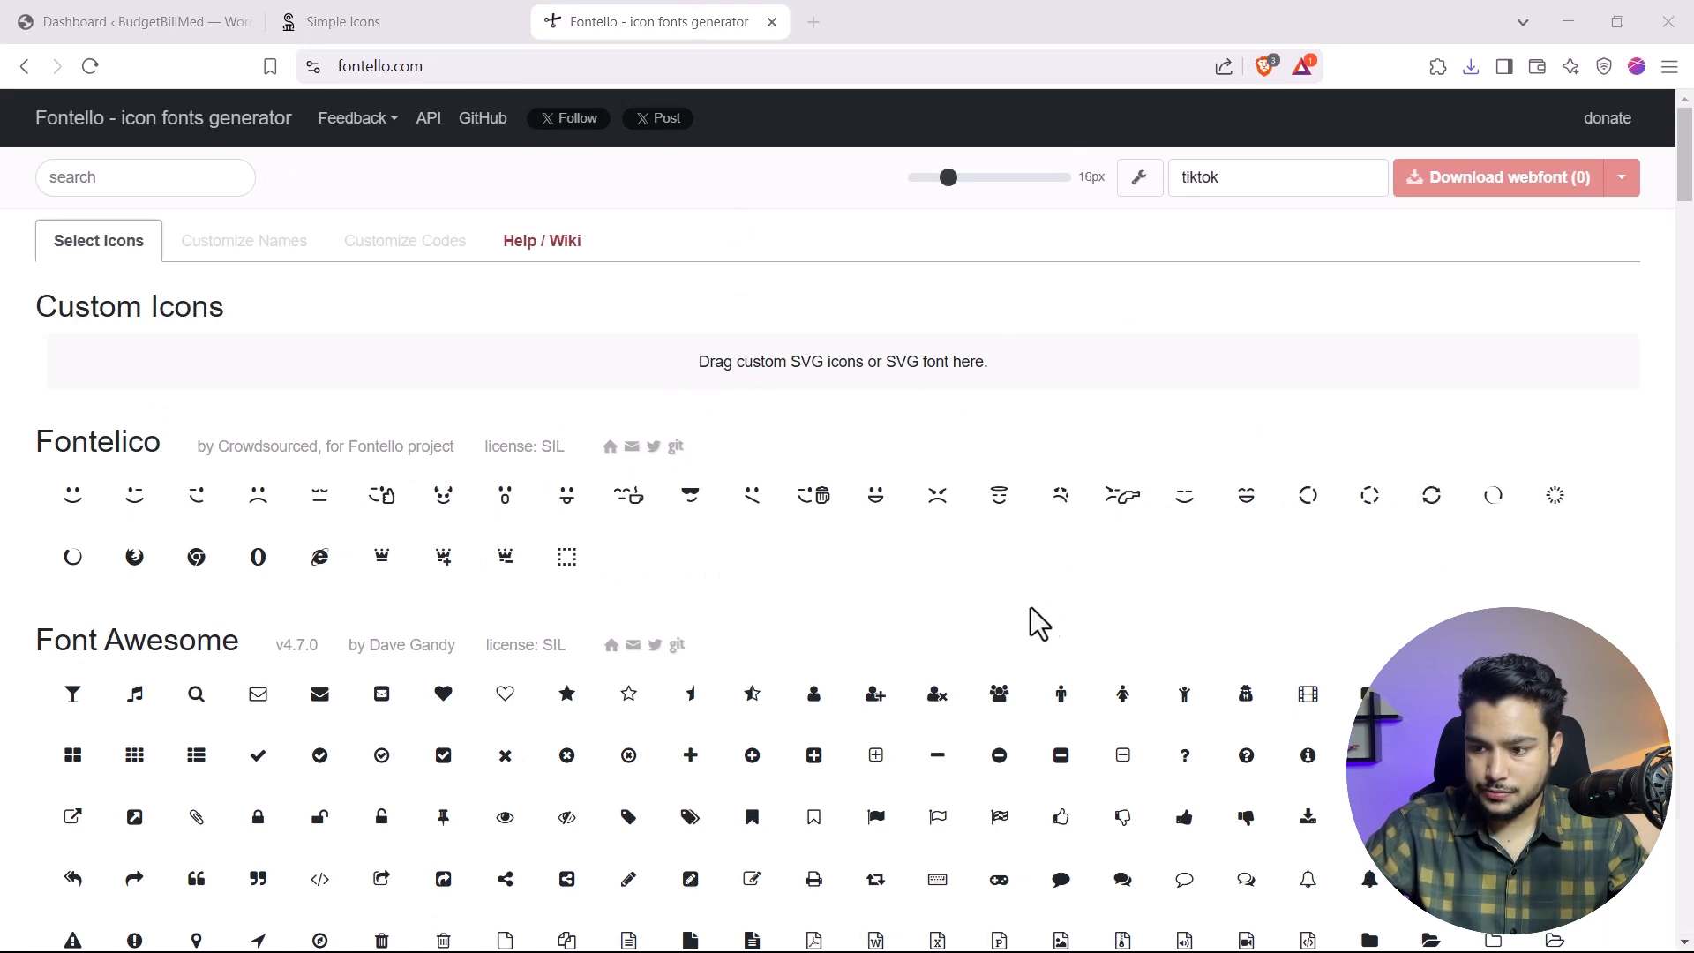
Step: Locate the downloaded tiktok (1).svg in File Explorer's Downloads folder, then return to the Fontello page in the browser
scroll(1618, 188, down, 1)
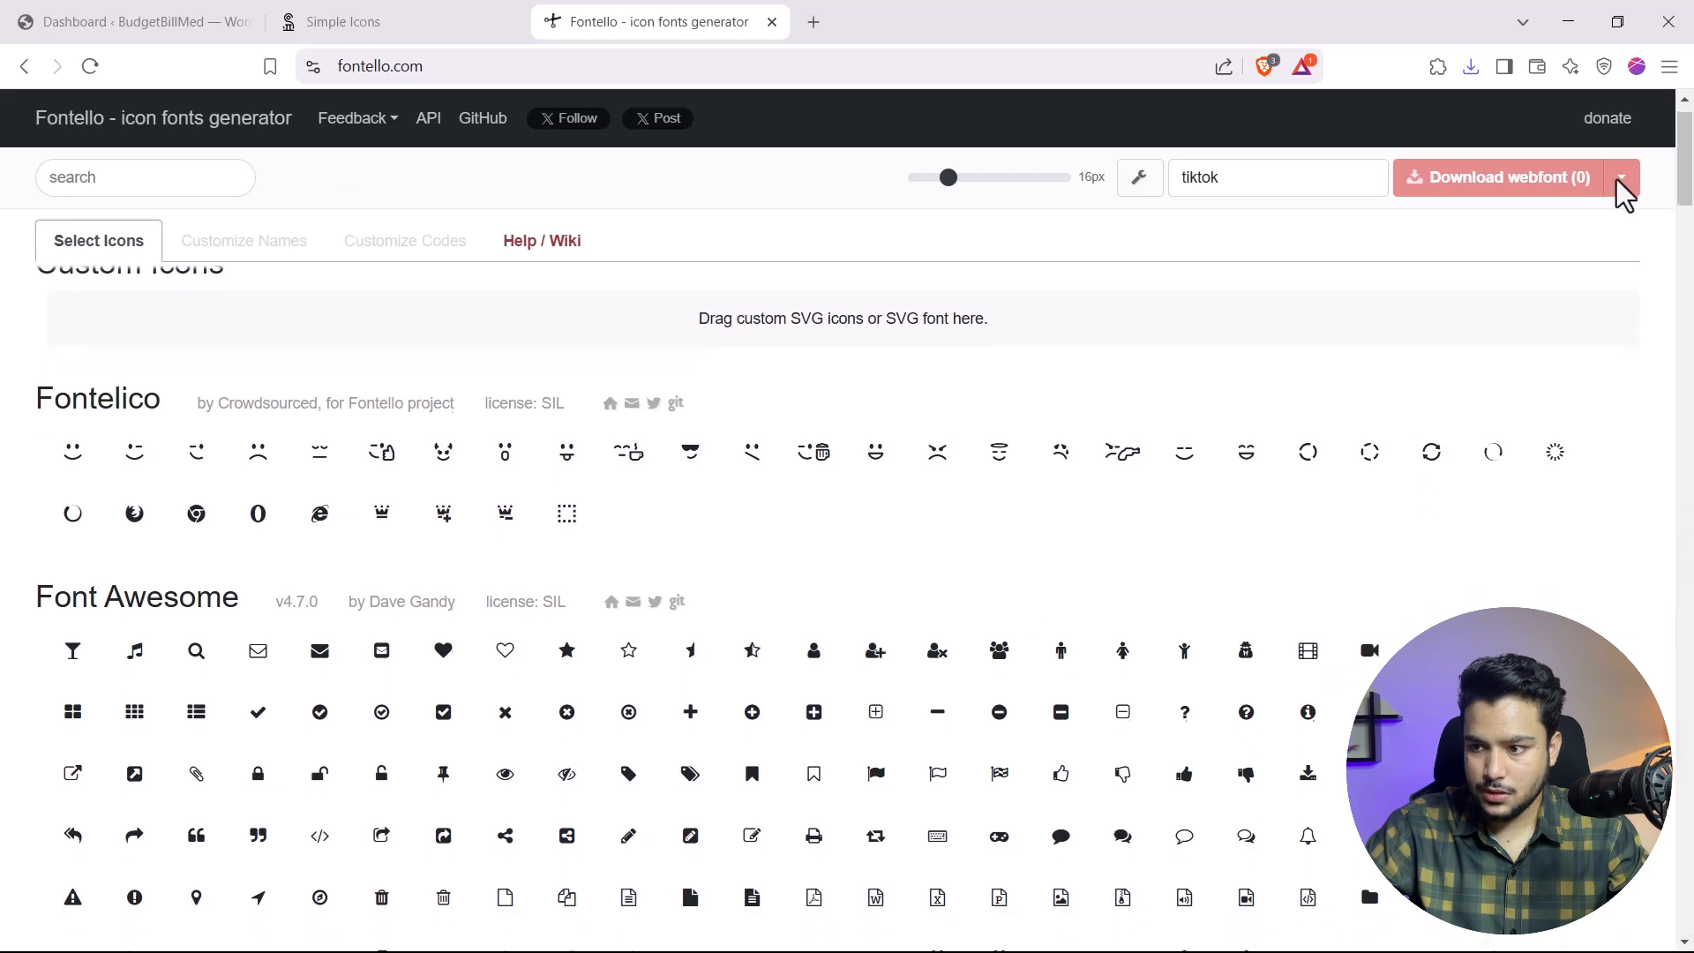
click(1568, 23)
double_click(5, 32)
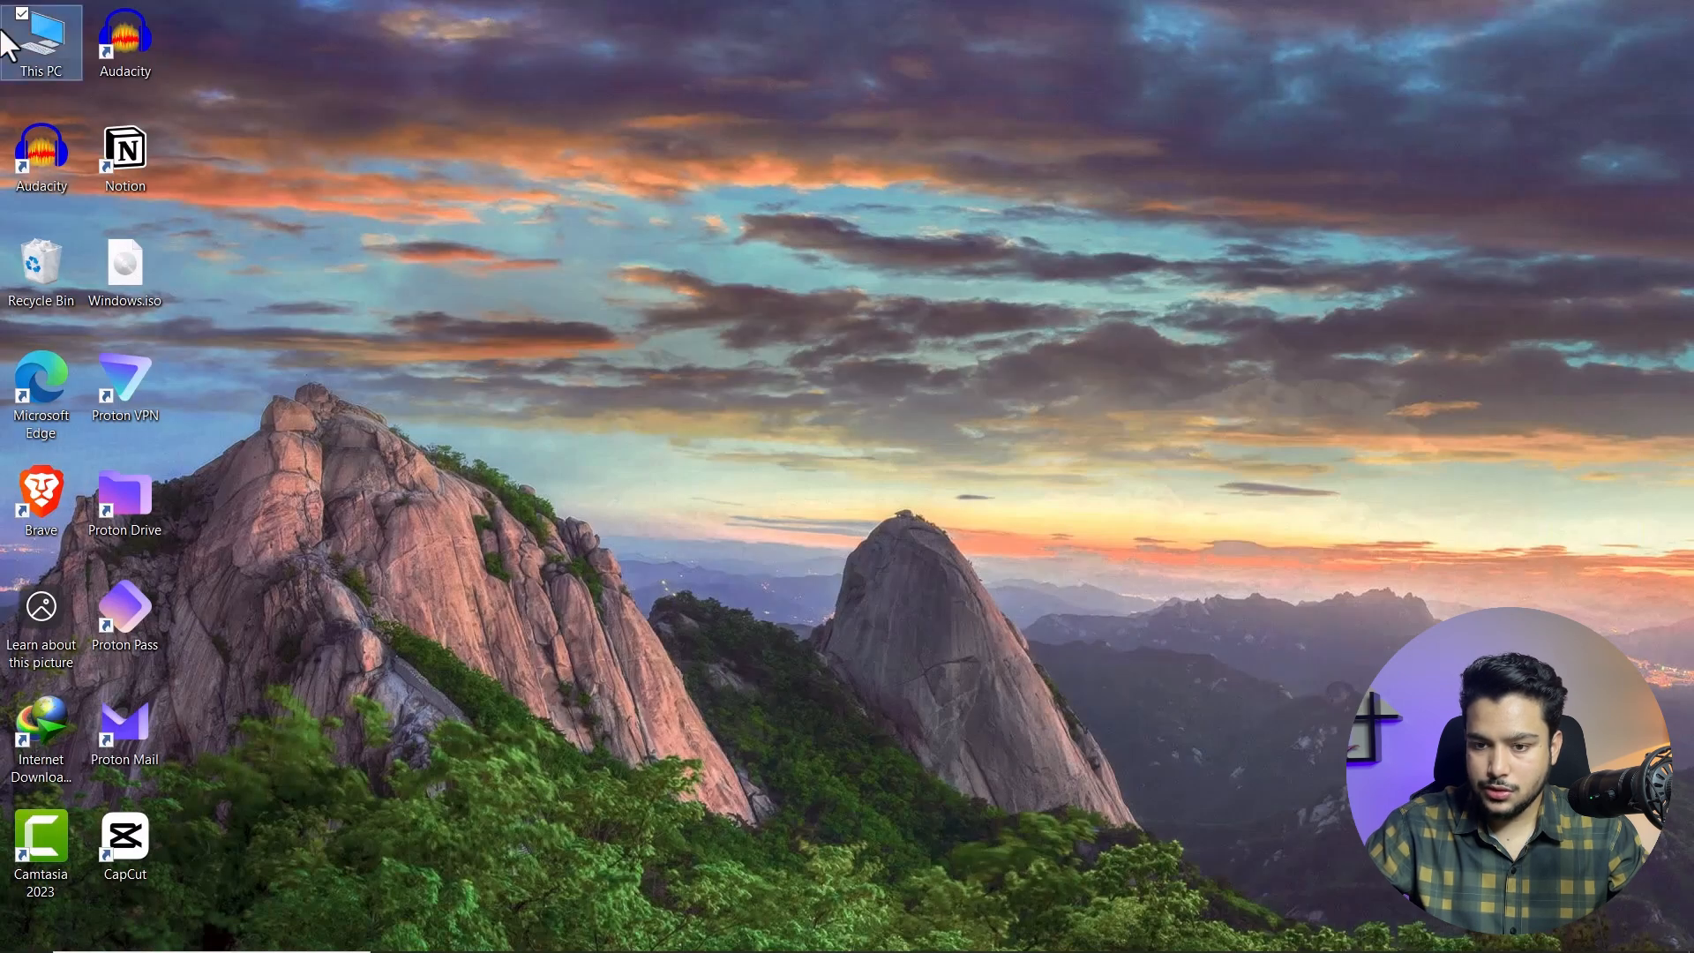
click(92, 176)
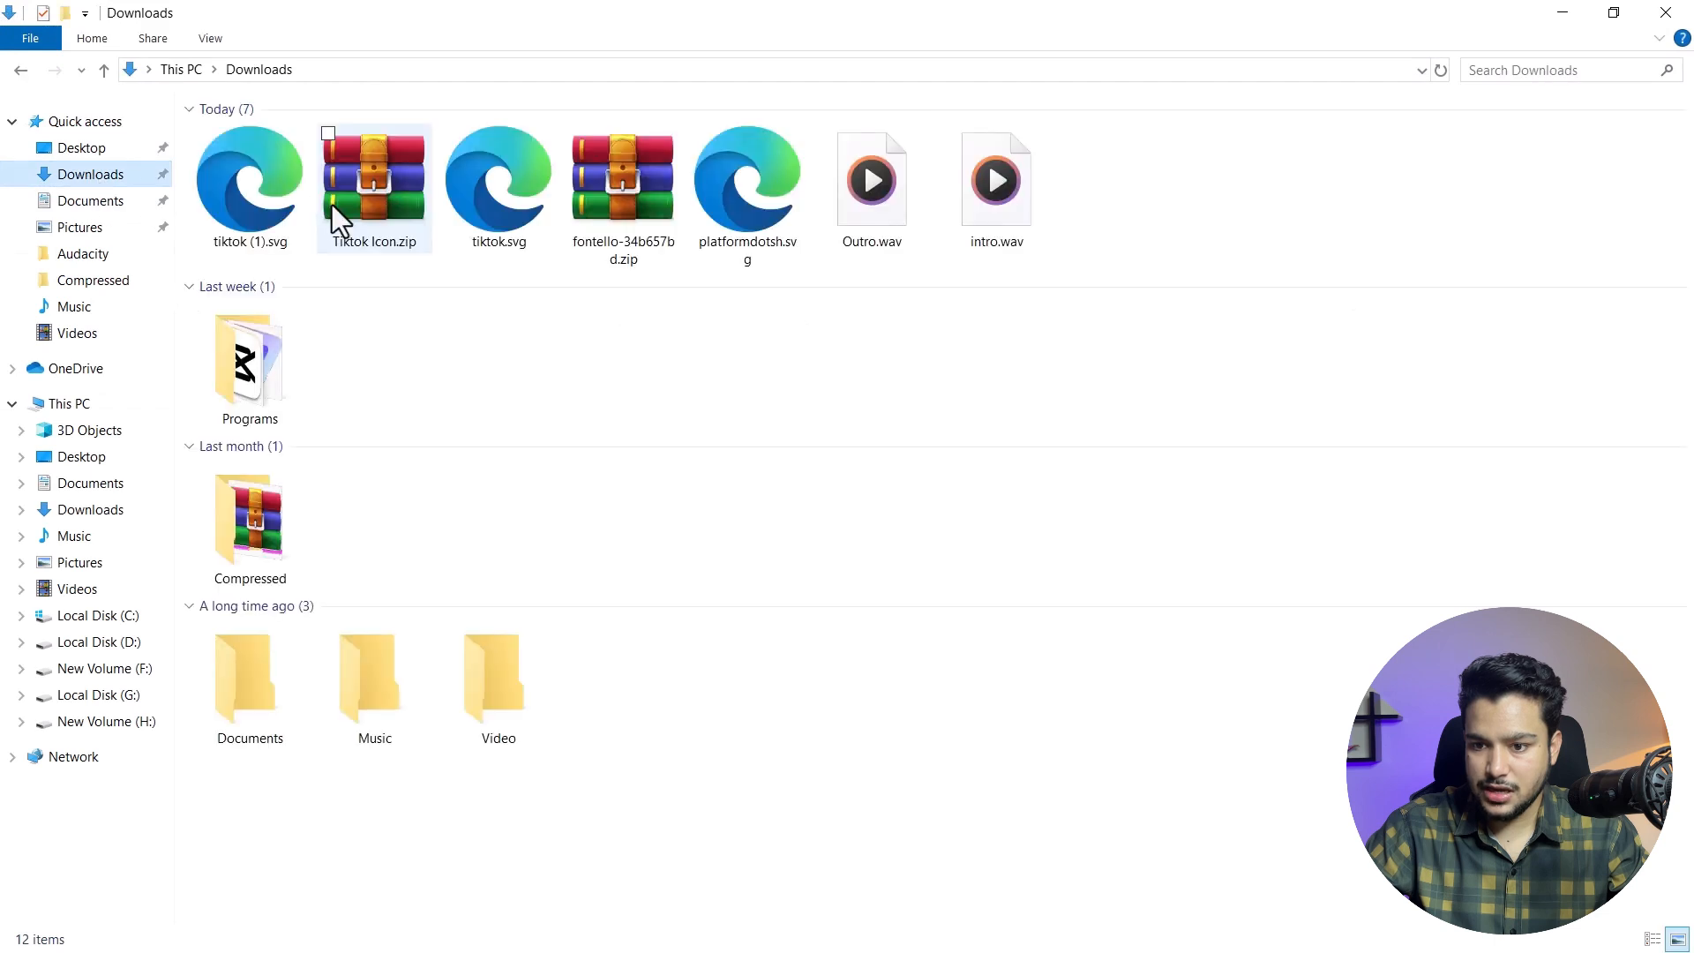
click(241, 197)
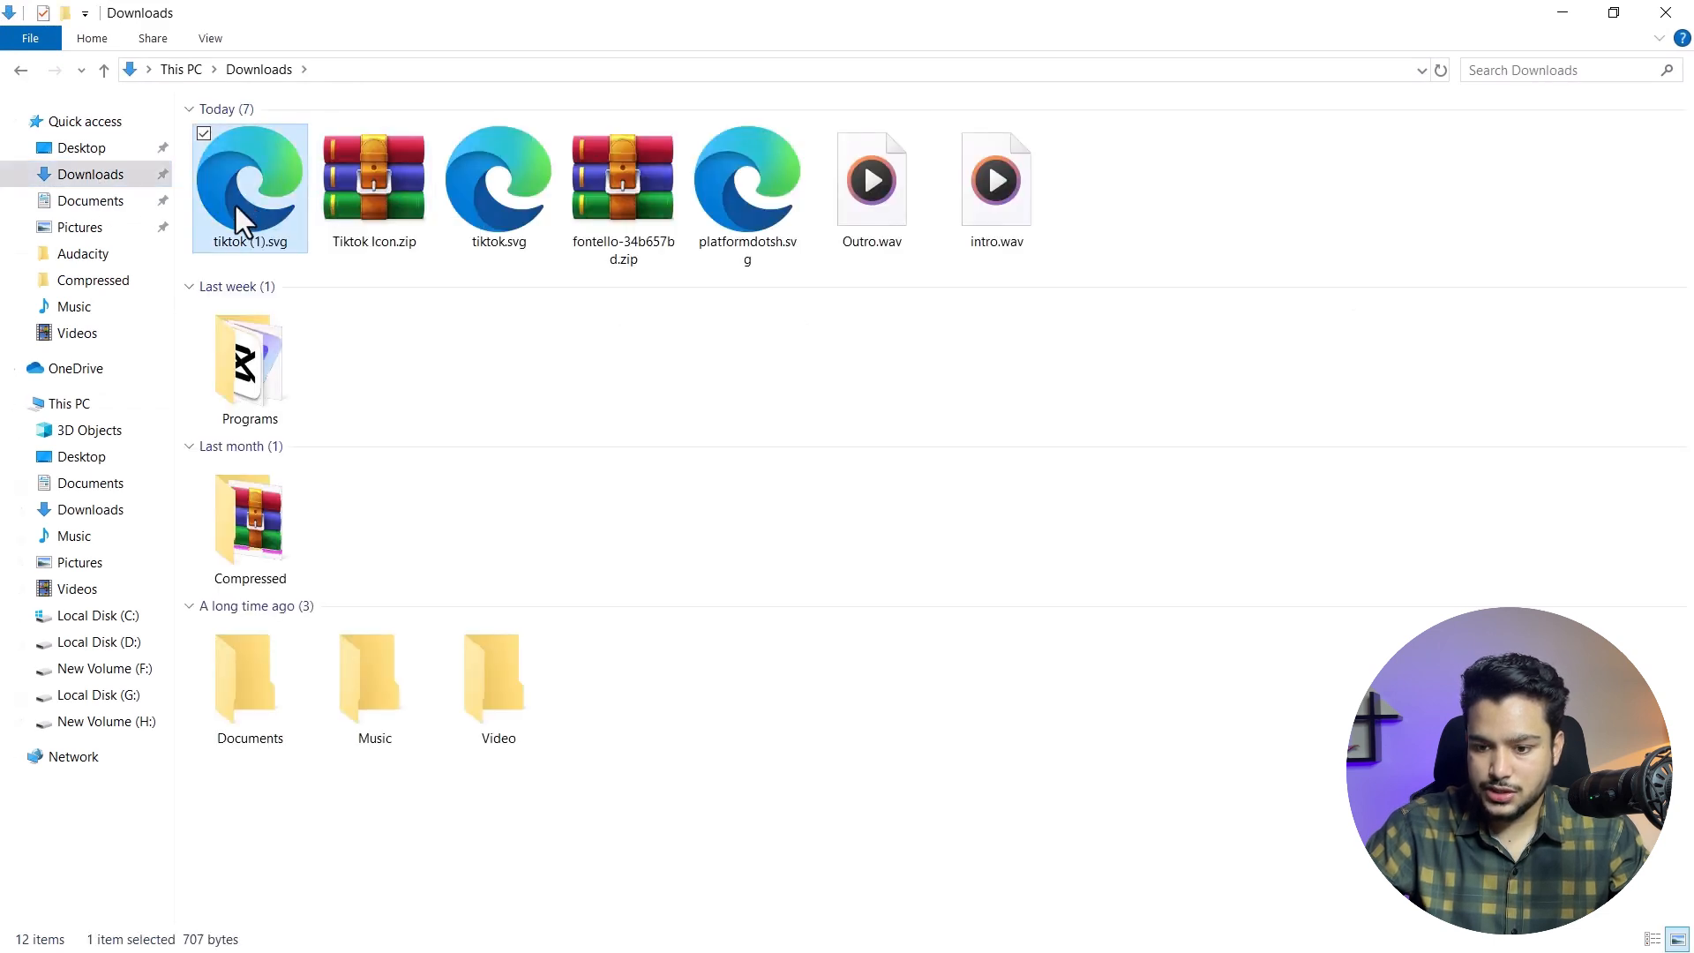
mouse_move(235, 206)
mouse_down()
mouse_move(843, 766)
mouse_move(1085, 933)
mouse_move(425, 404)
mouse_move(260, 221)
mouse_up()
click(1562, 12)
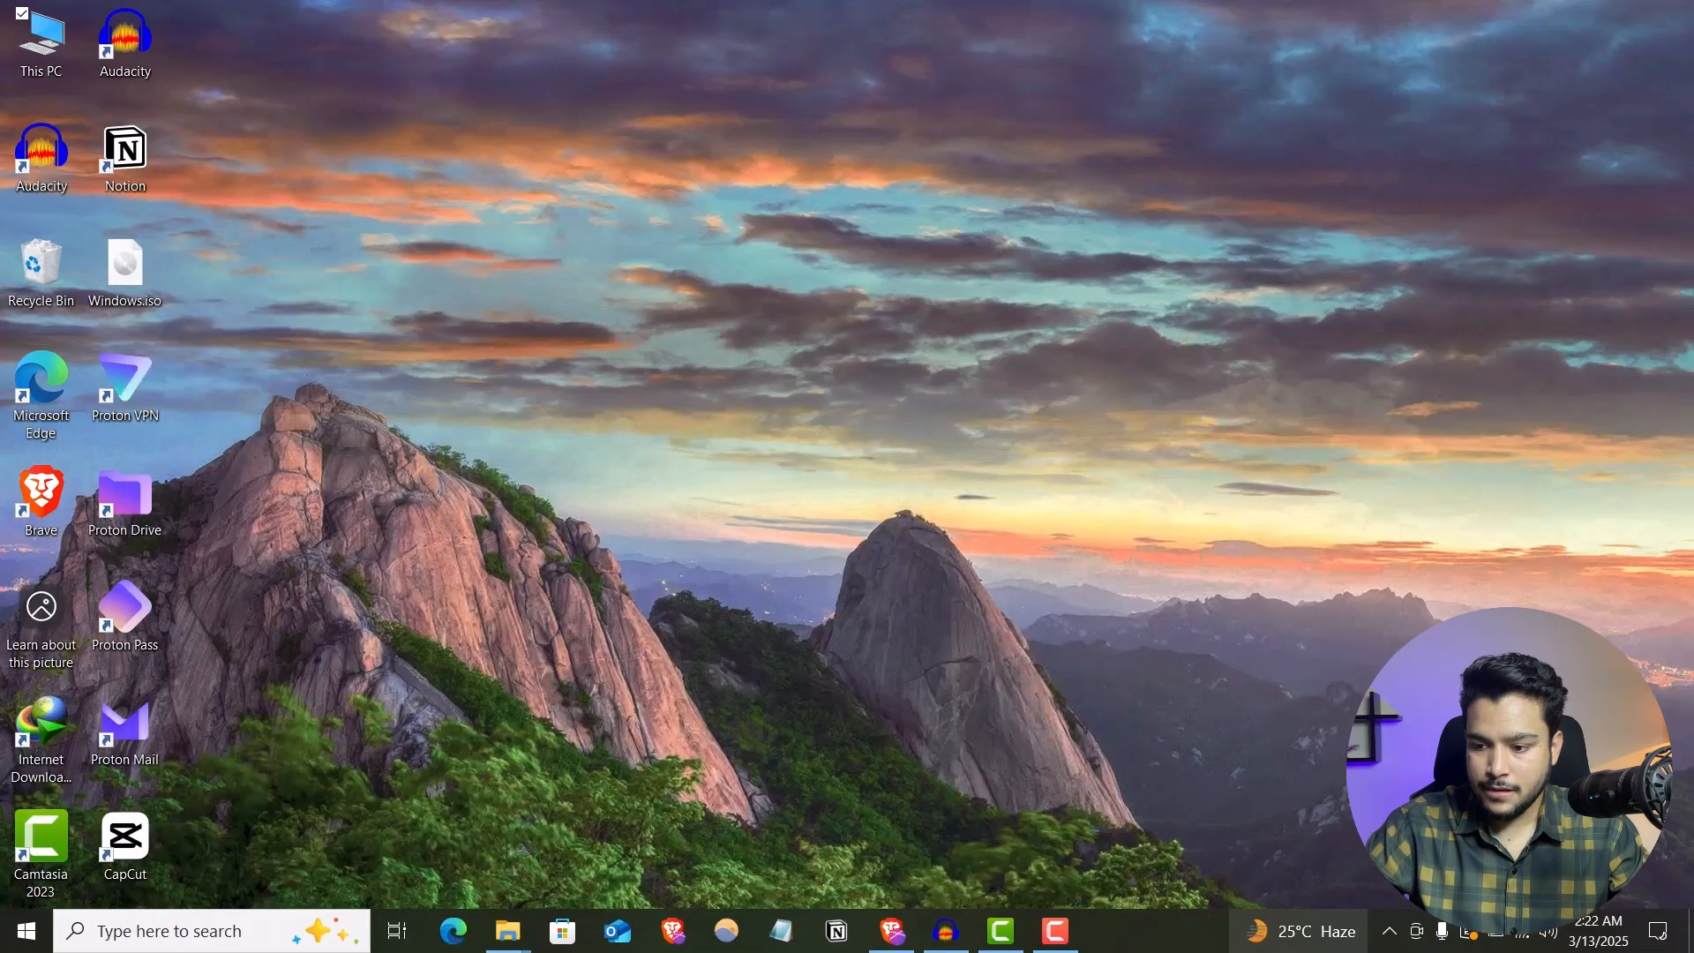
click(892, 930)
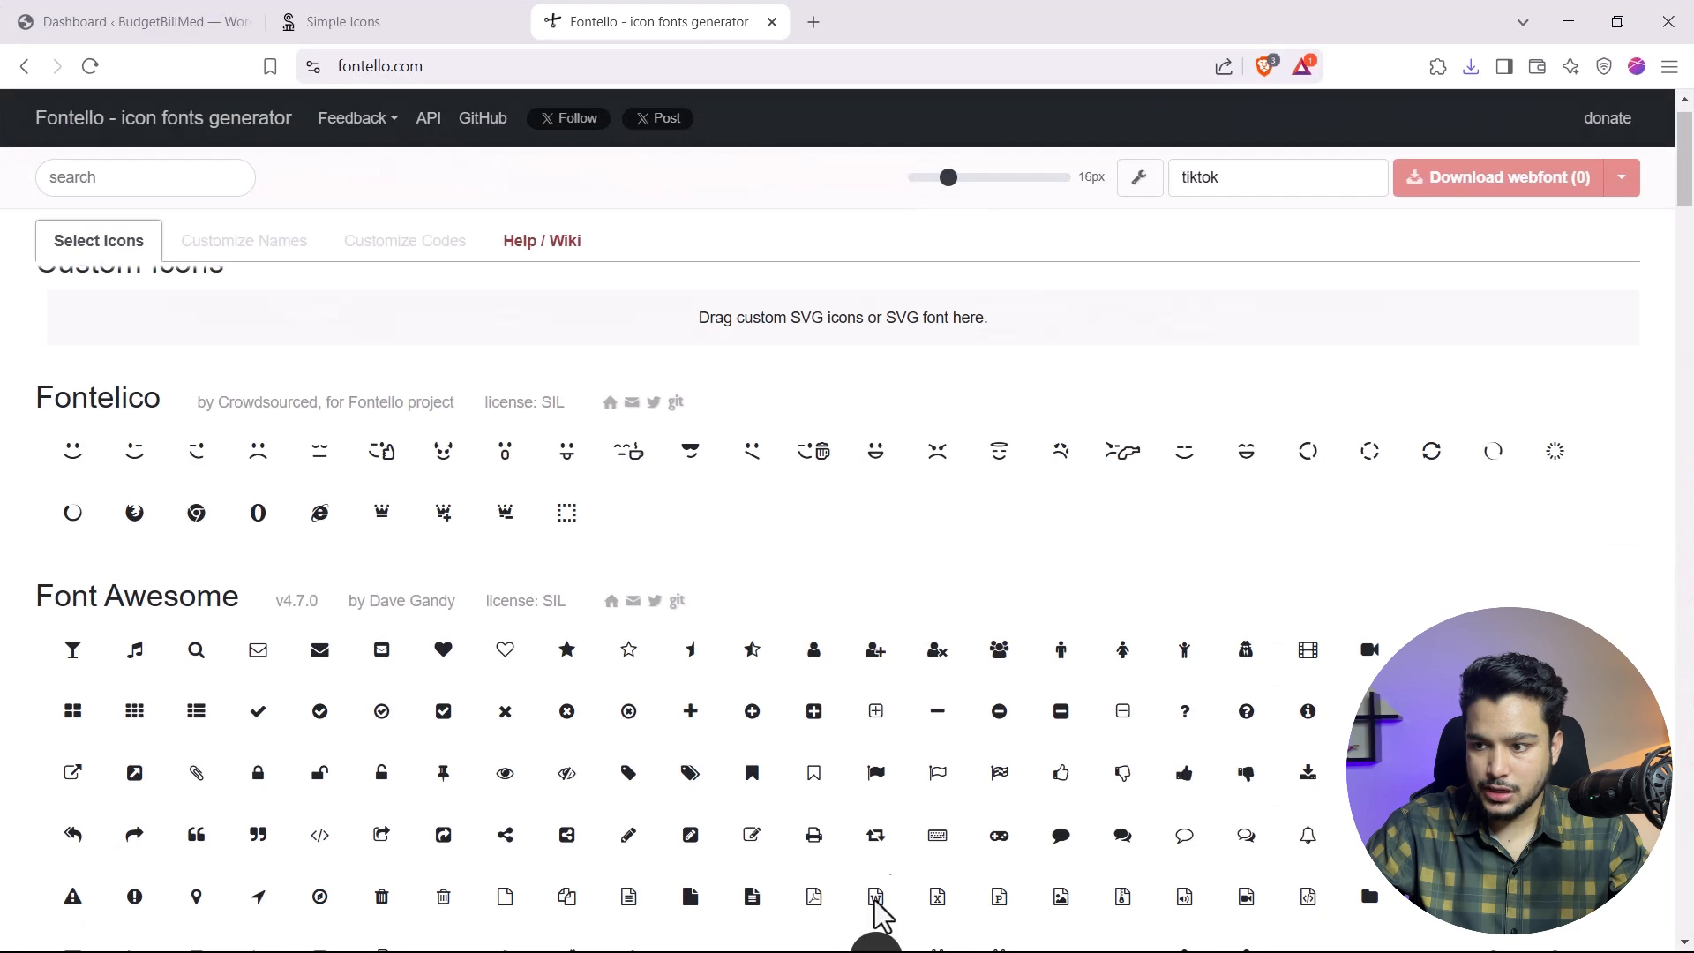
Step: Arrange the Fontello browser window and a File Explorer window showing Downloads so both are accessible on the desktop
click(1626, 20)
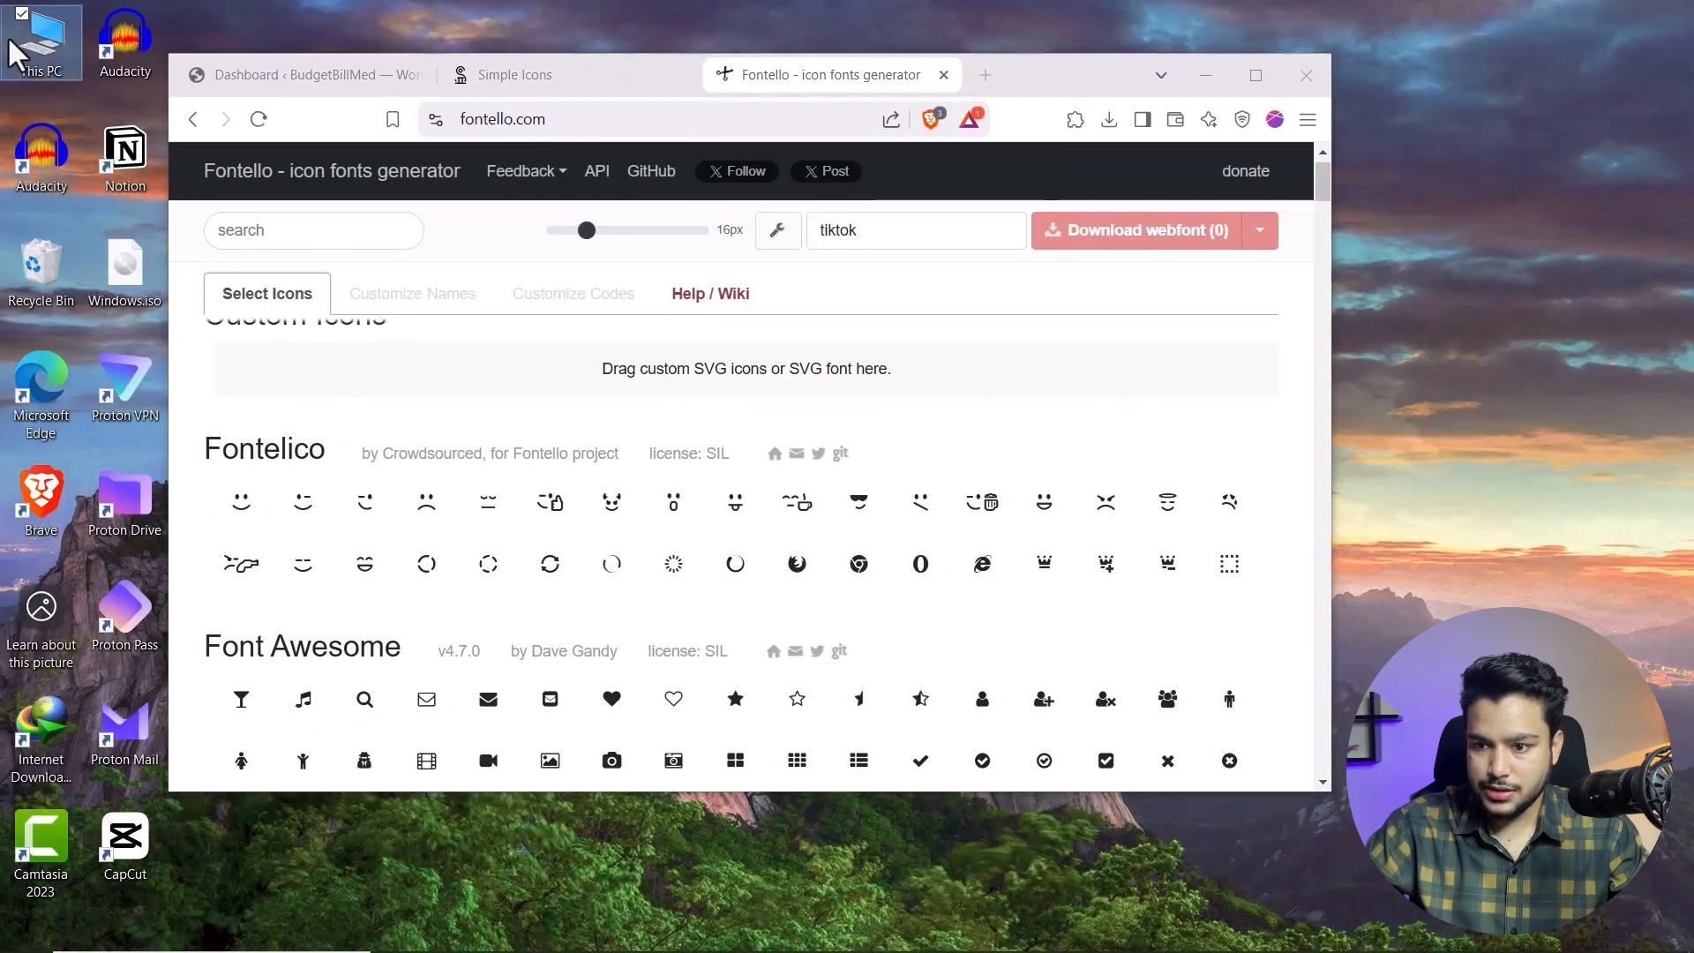
double_click(35, 44)
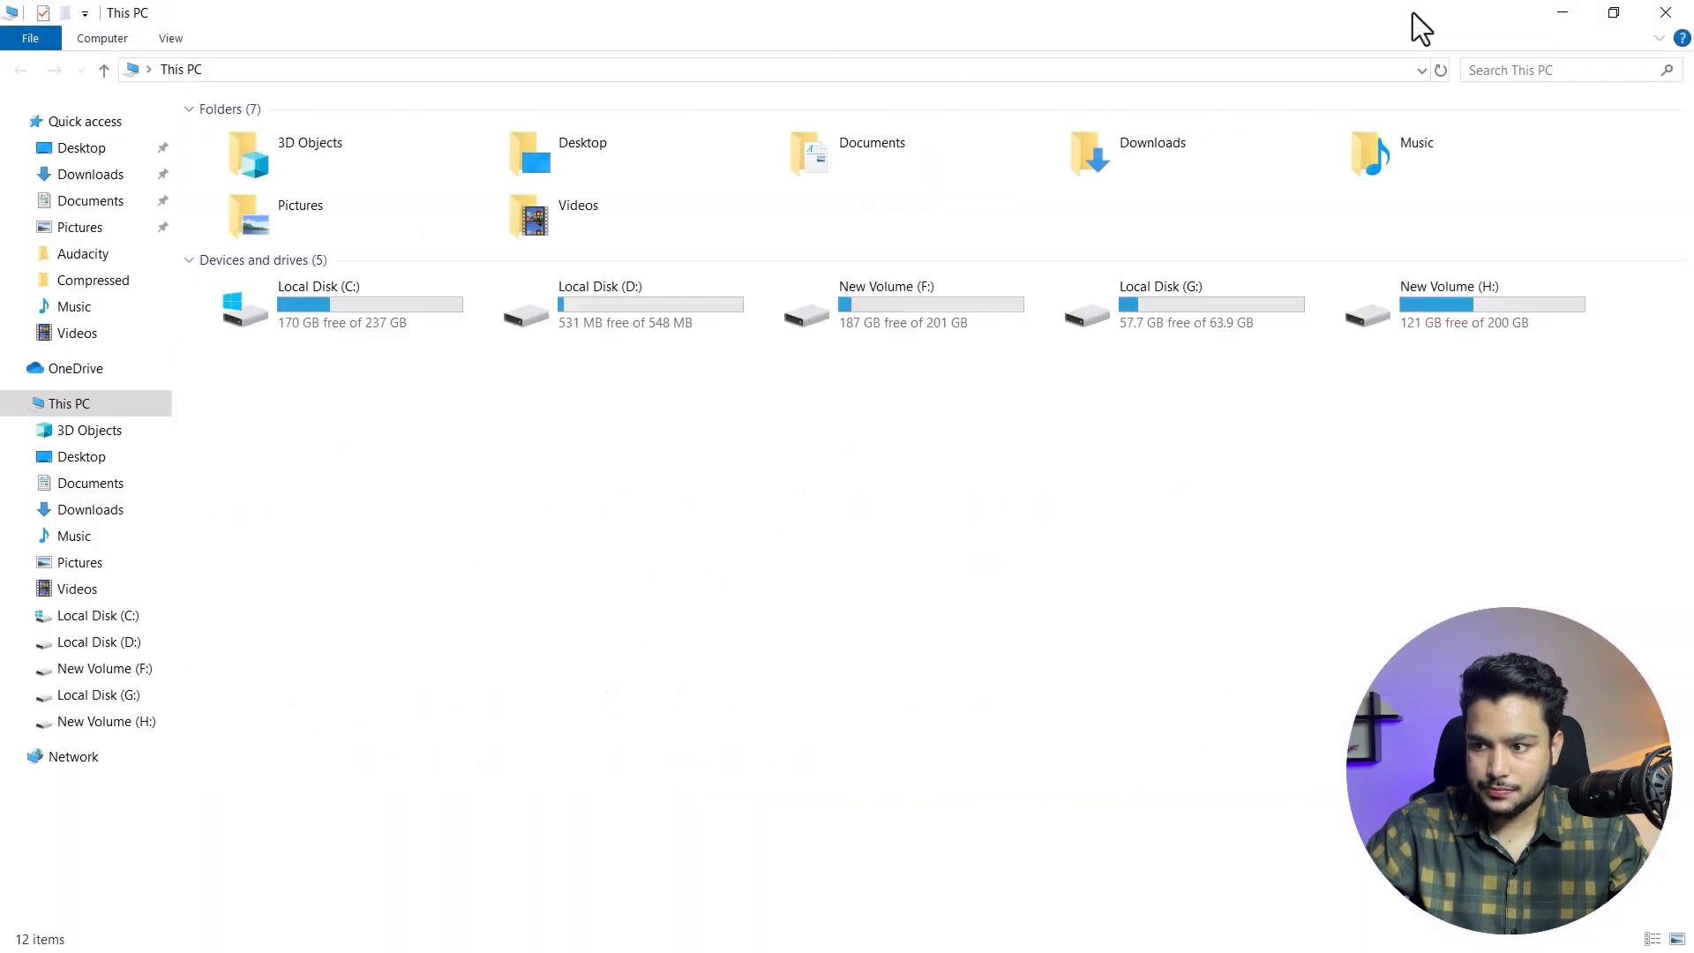
click(1614, 14)
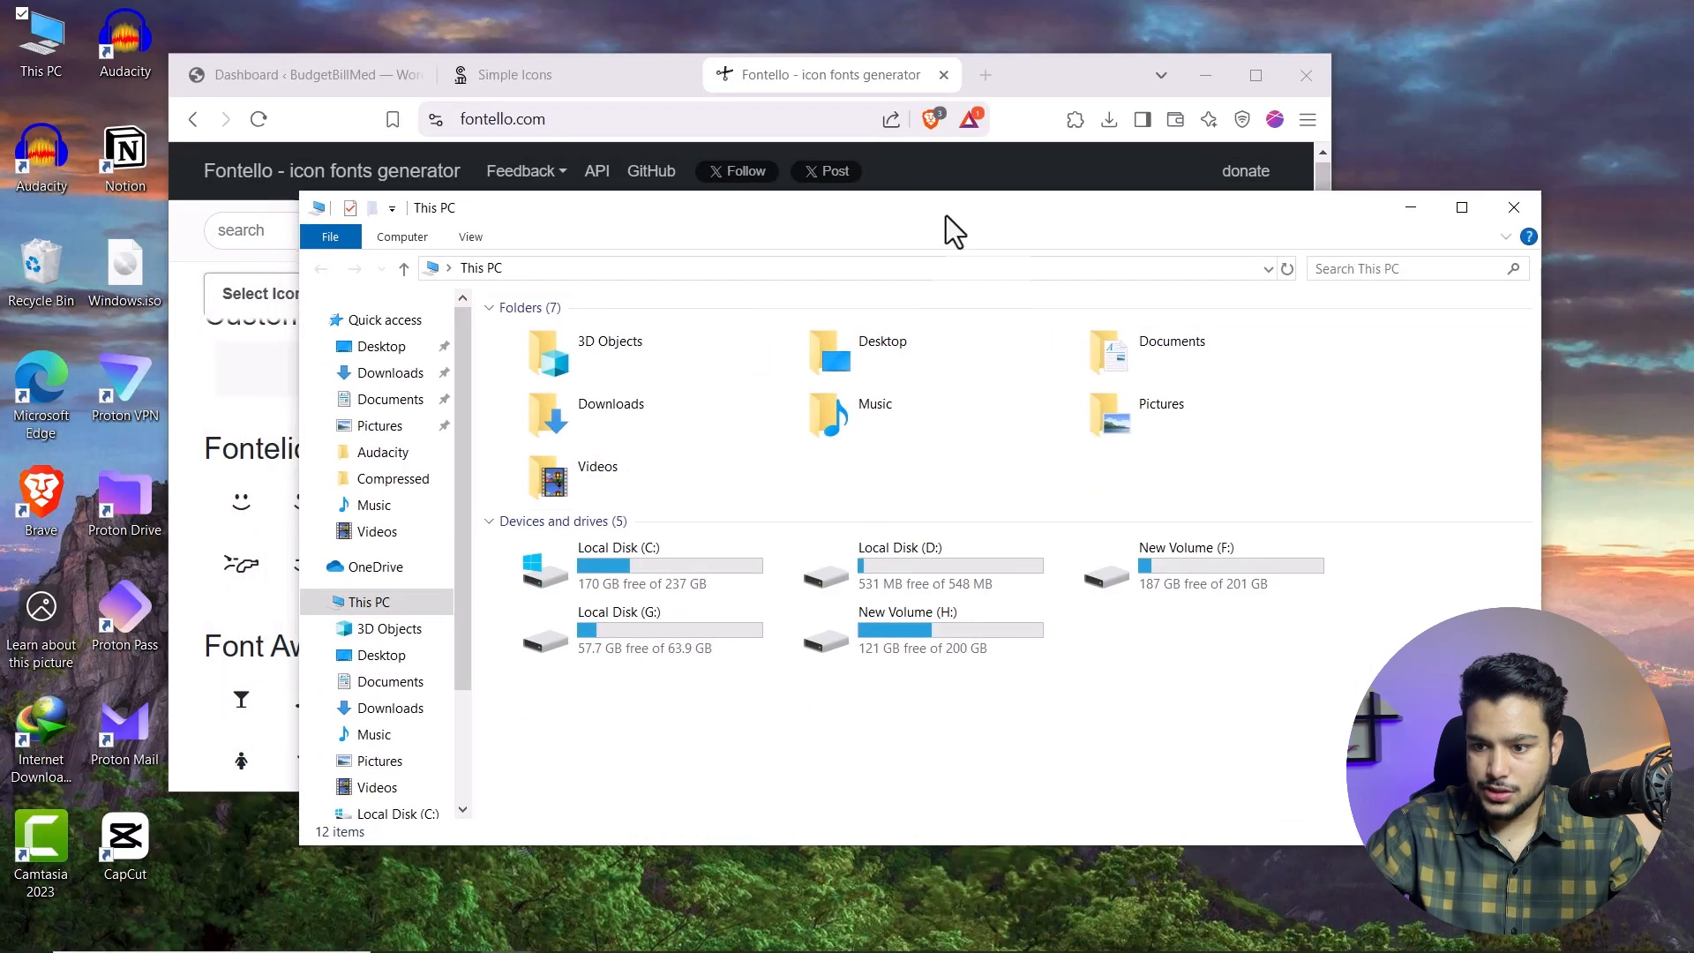
drag(953, 227, 1251, 317)
click(693, 488)
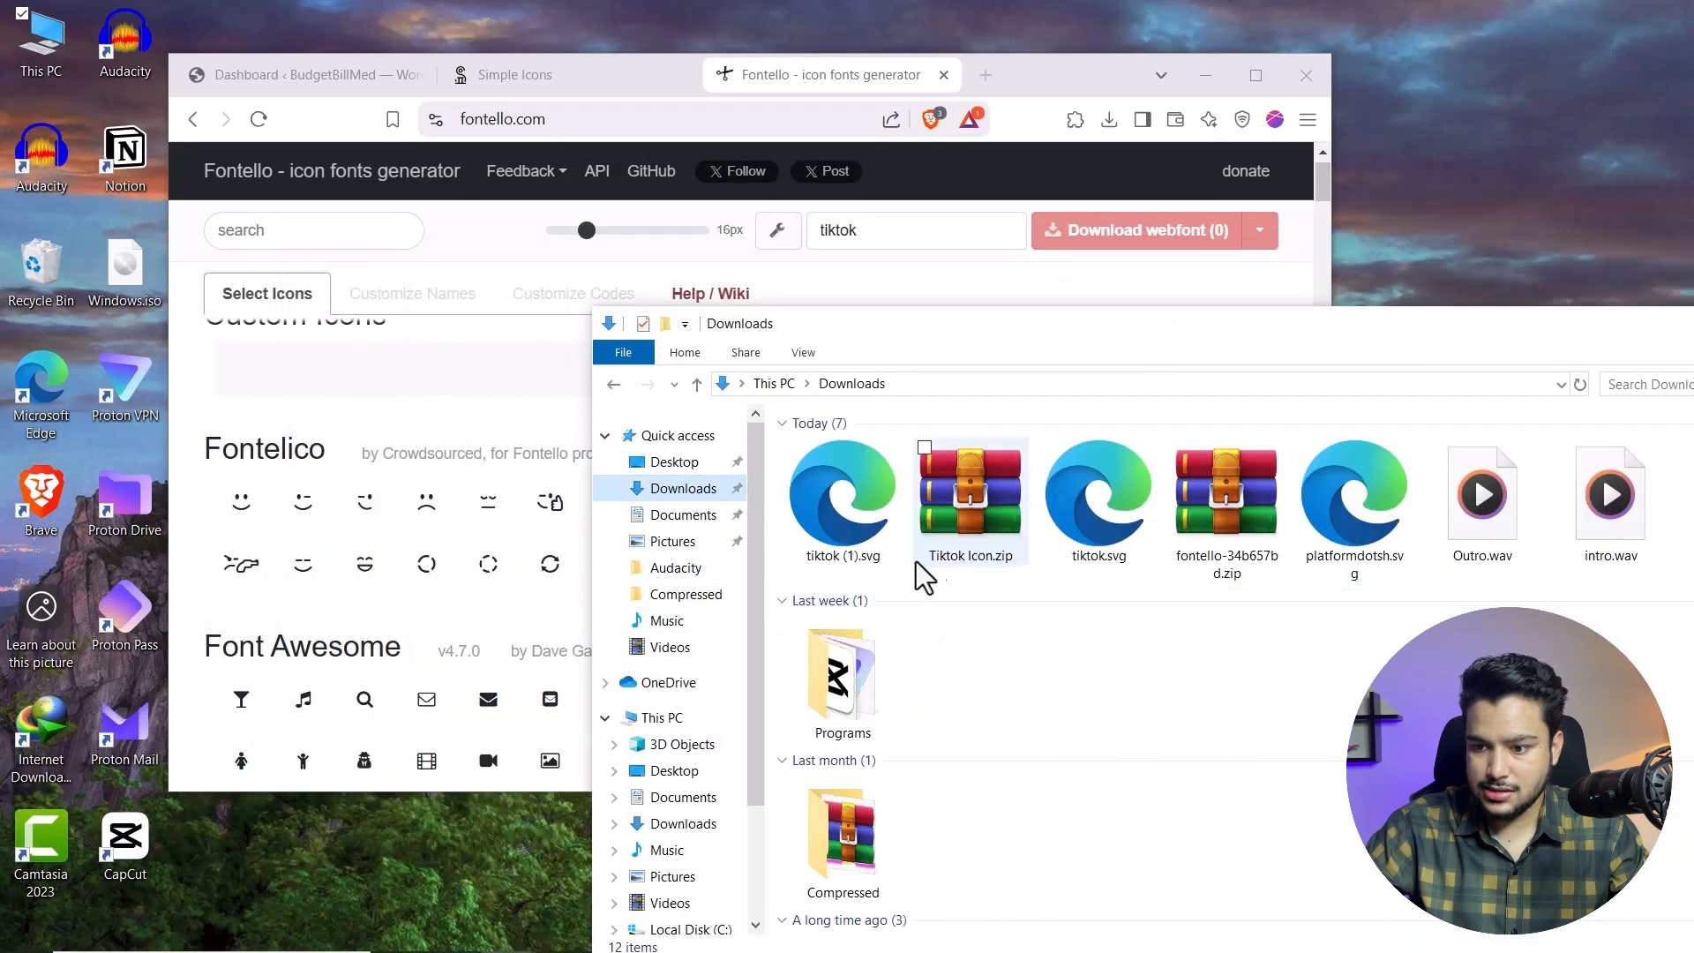
Step: Add tiktok (1).svg from Downloads to Fontello's Custom Icons area and maximize the browser window again
drag(854, 534, 417, 422)
drag(1600, 335, 1084, 415)
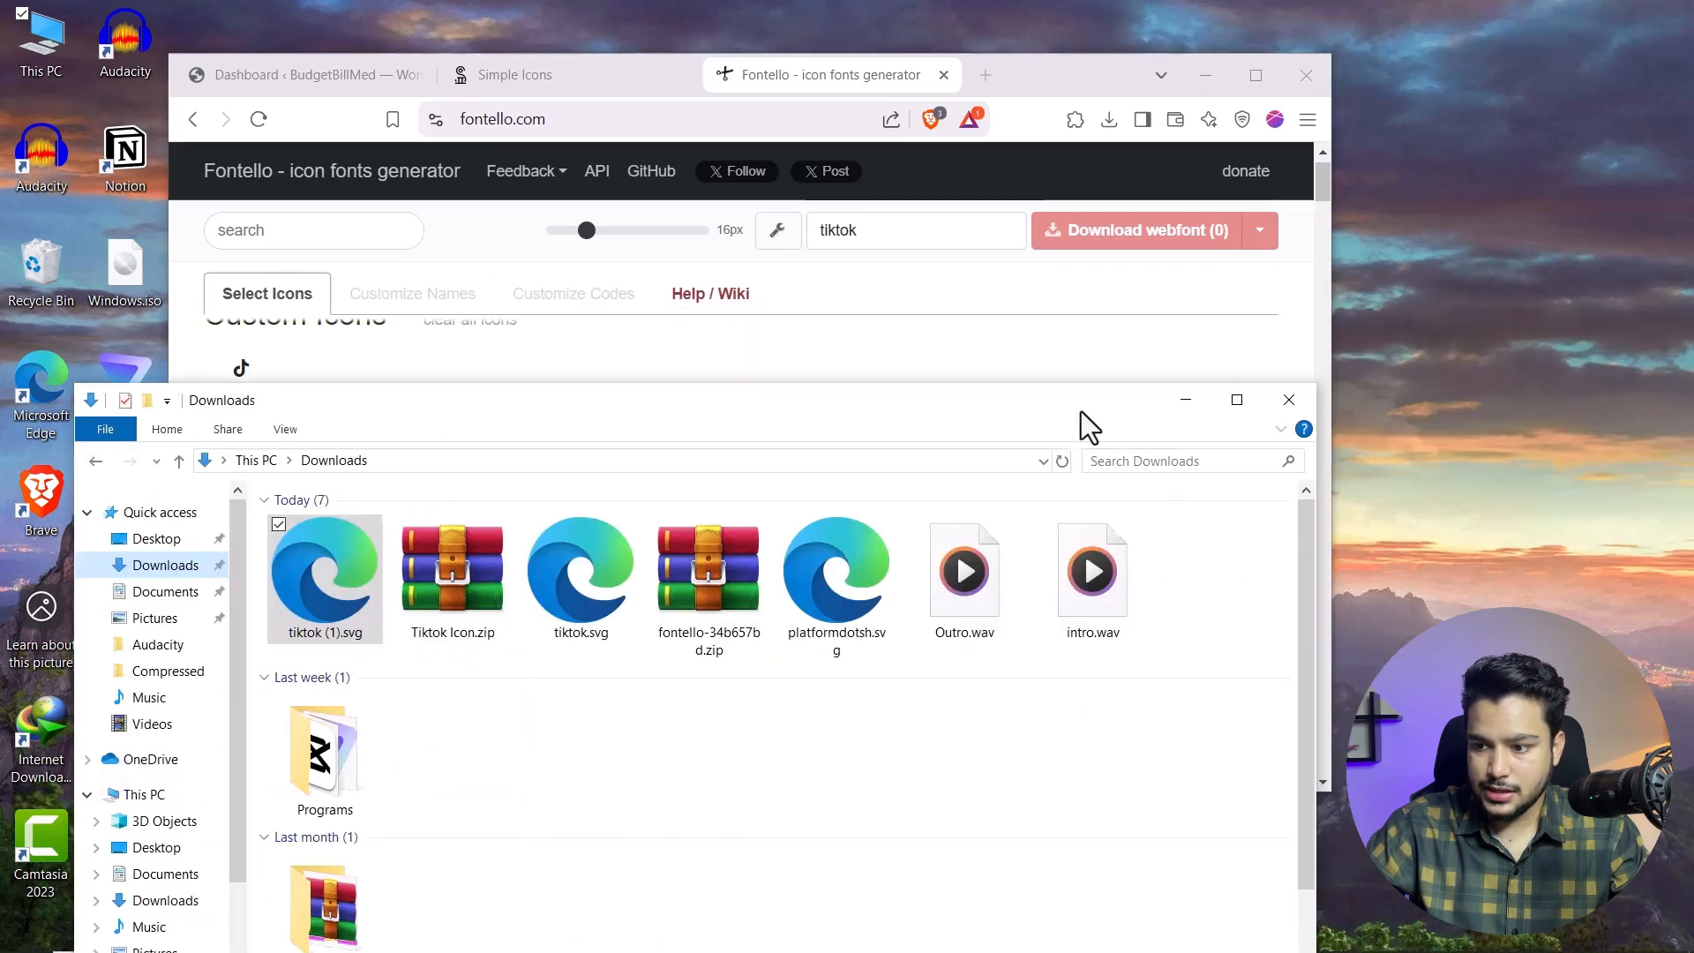
click(854, 367)
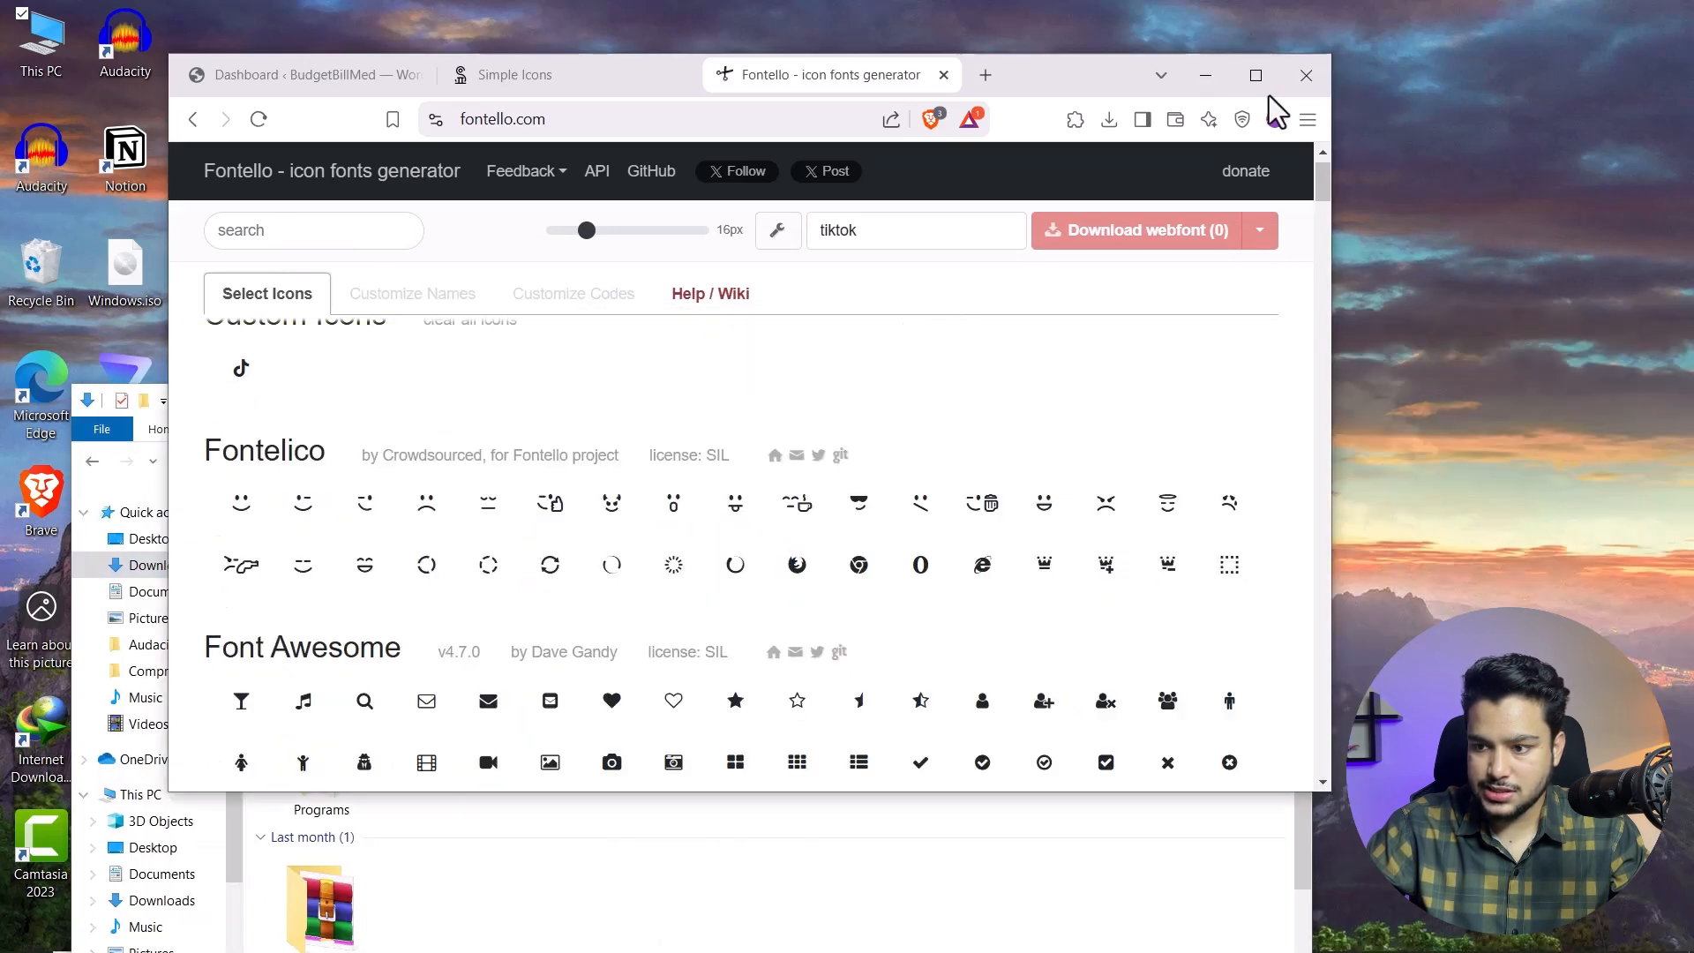
click(1255, 75)
scroll(300, 494, up, 1)
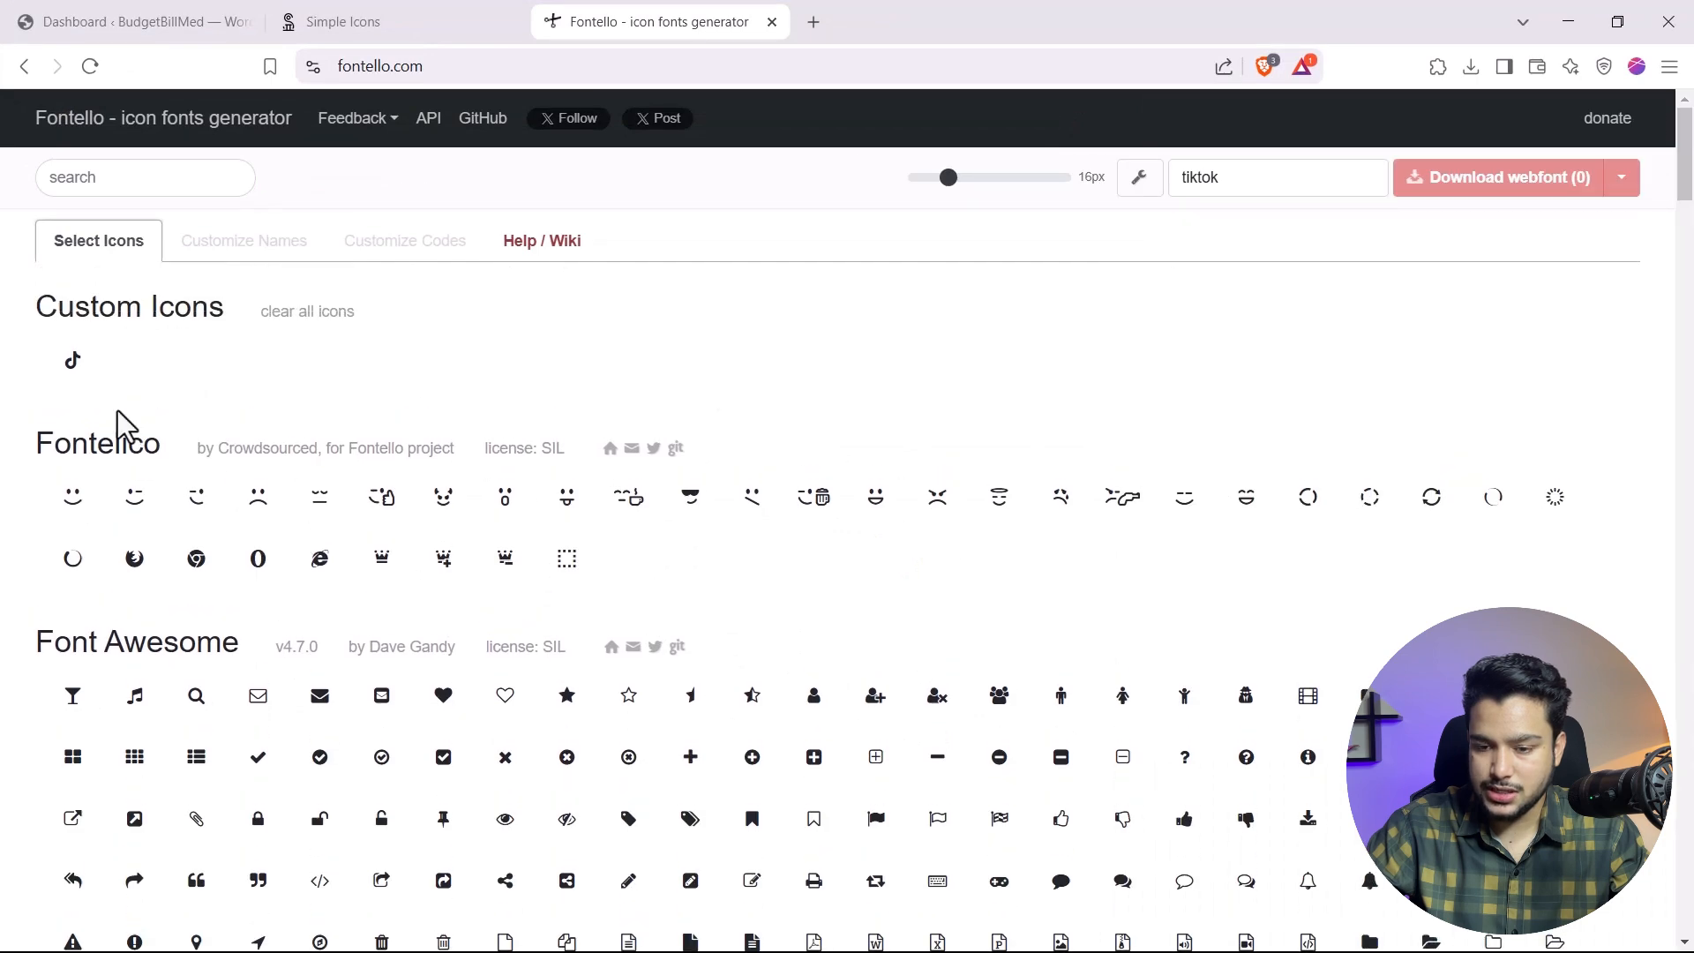
Step: Select the tiktok glyph under Custom Icons and set the webfont's name to tiktokicon
click(73, 359)
click(1231, 177)
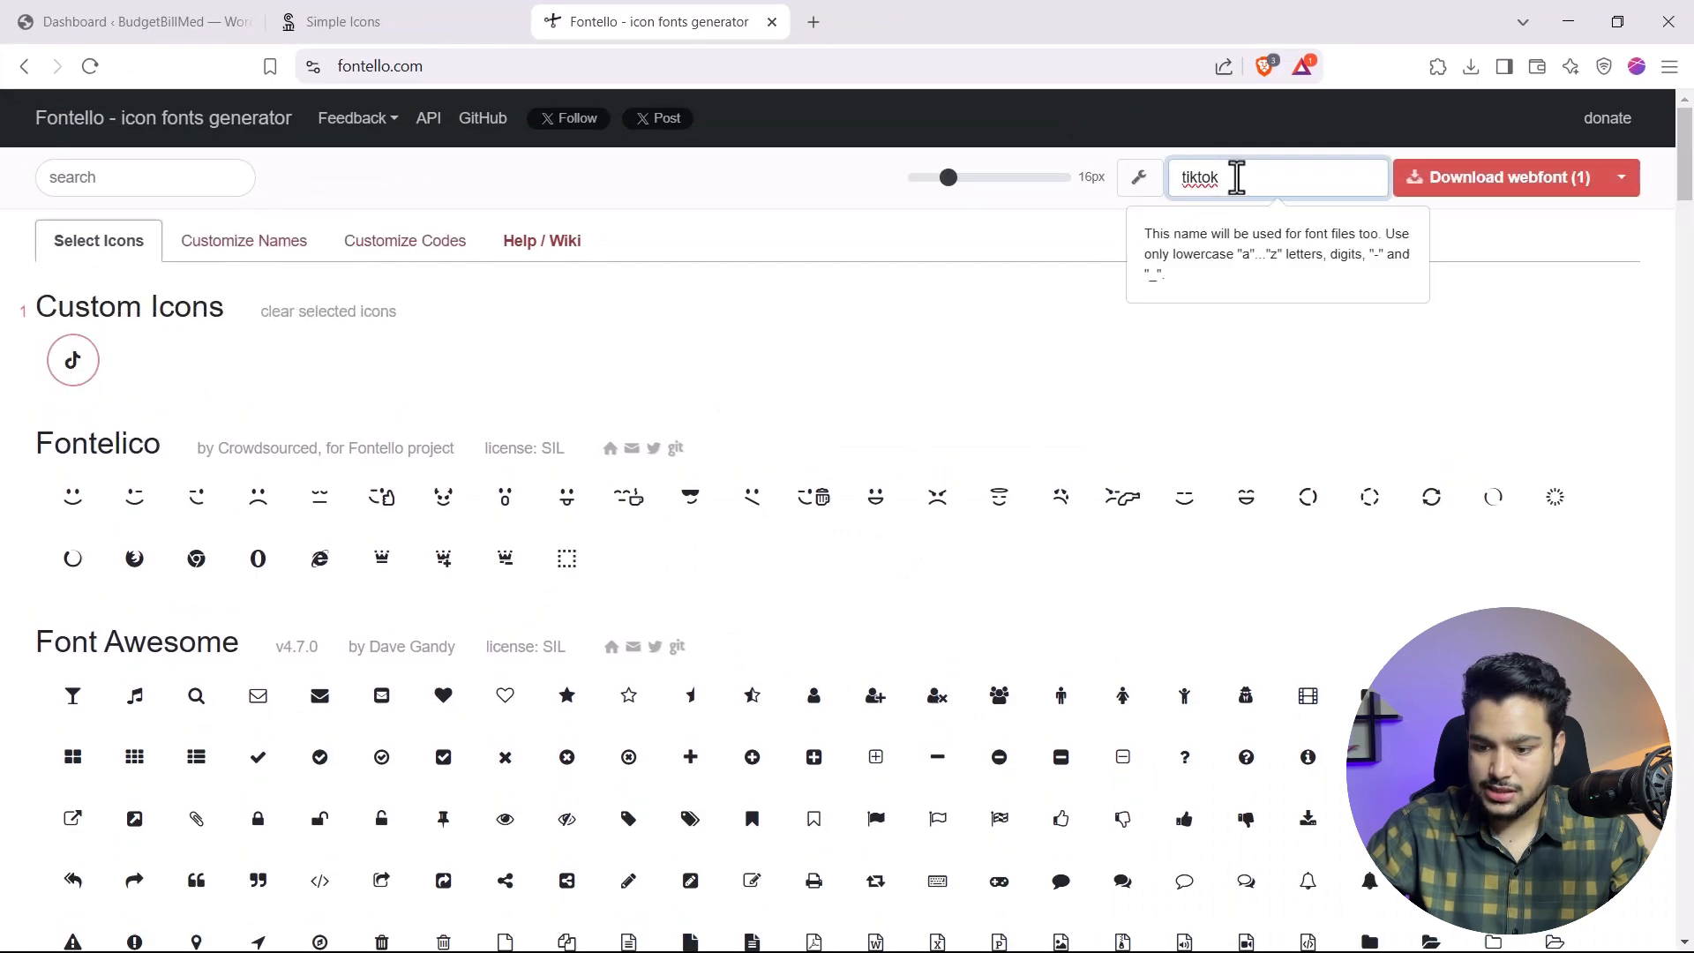
text(icon)
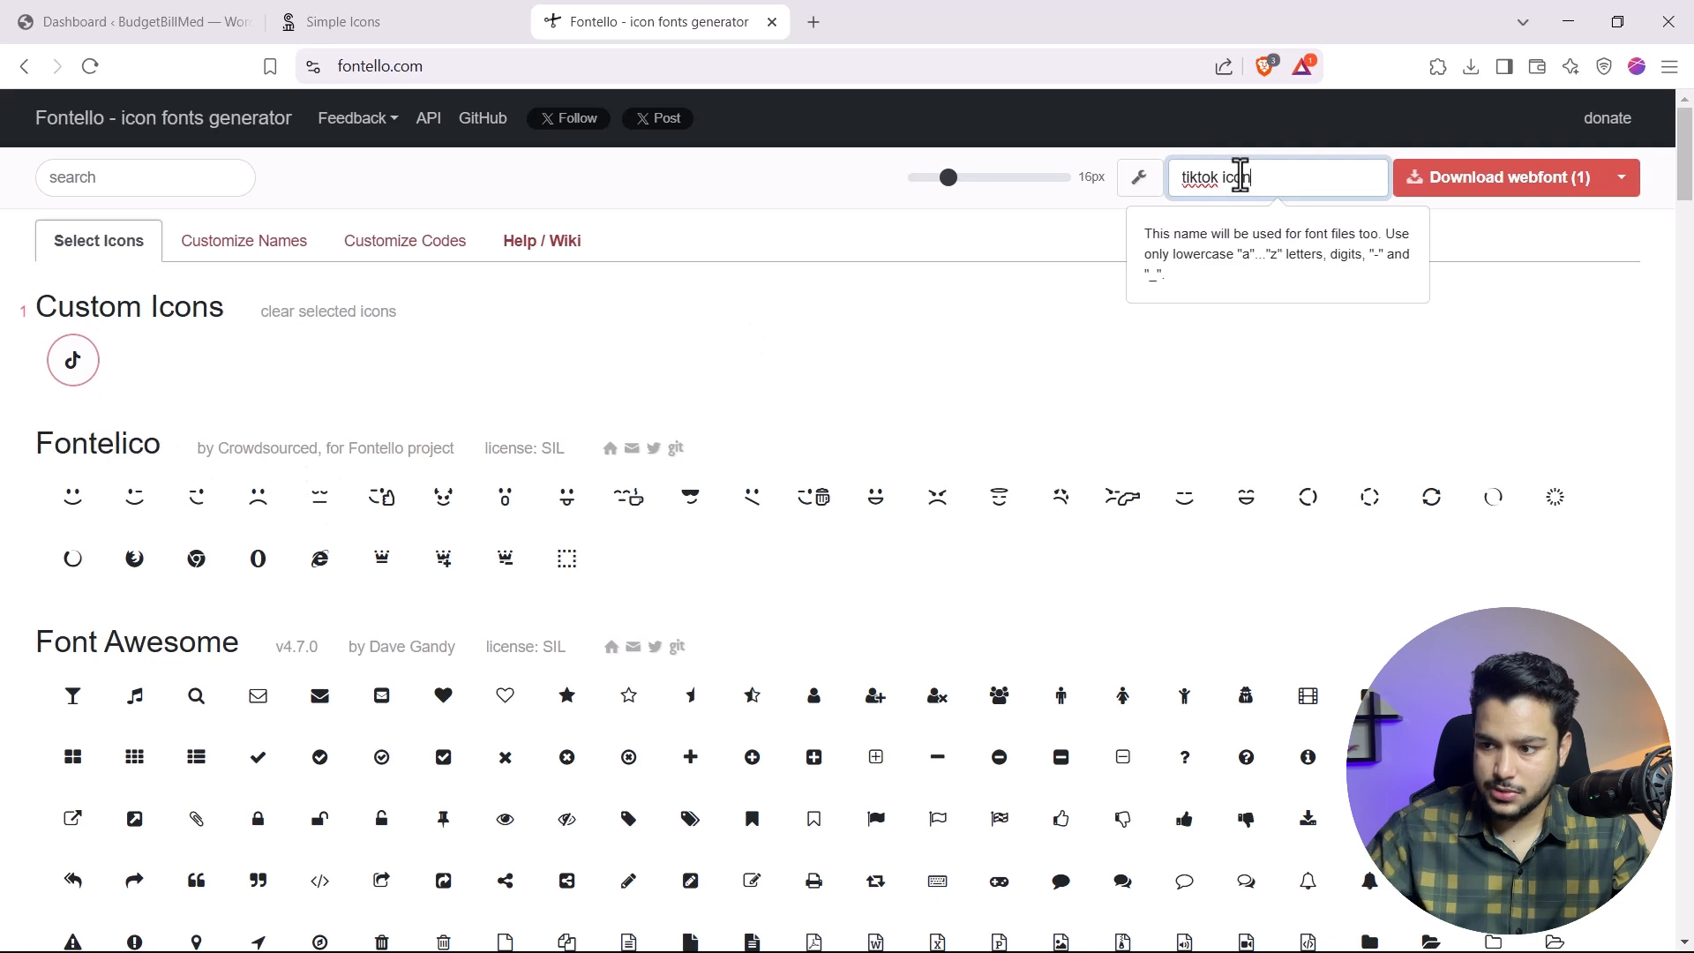
click(980, 393)
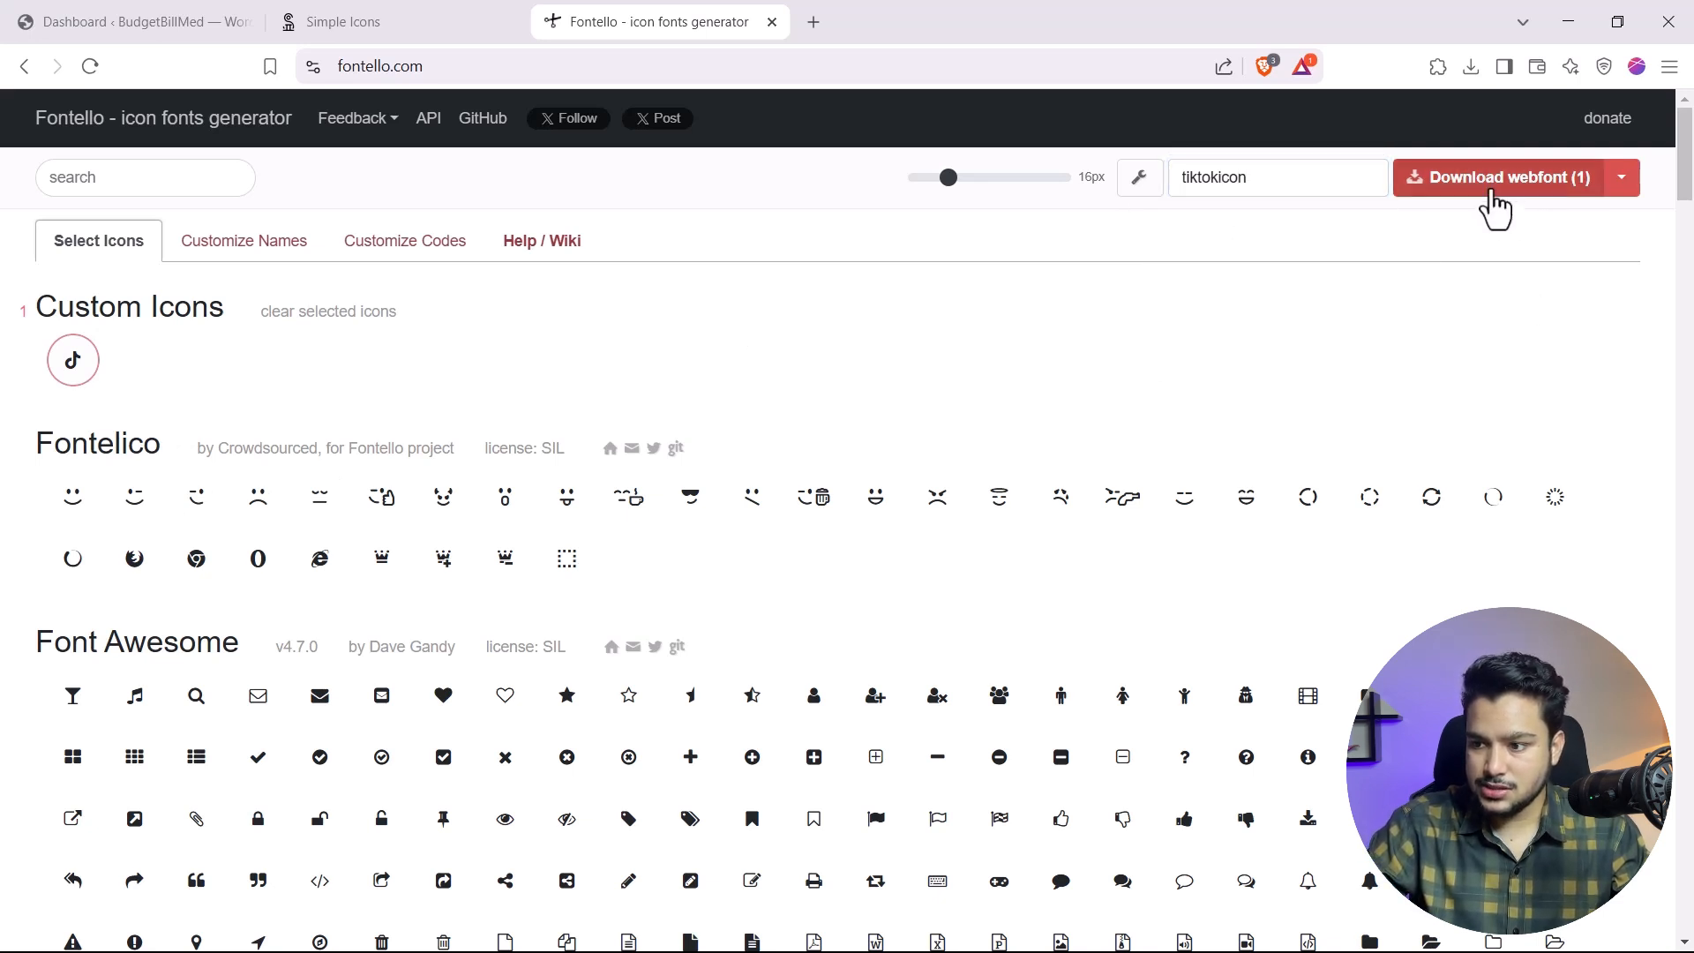
Step: Download the webfont and save it in Downloads as tiktok custom icon.zip
click(1498, 210)
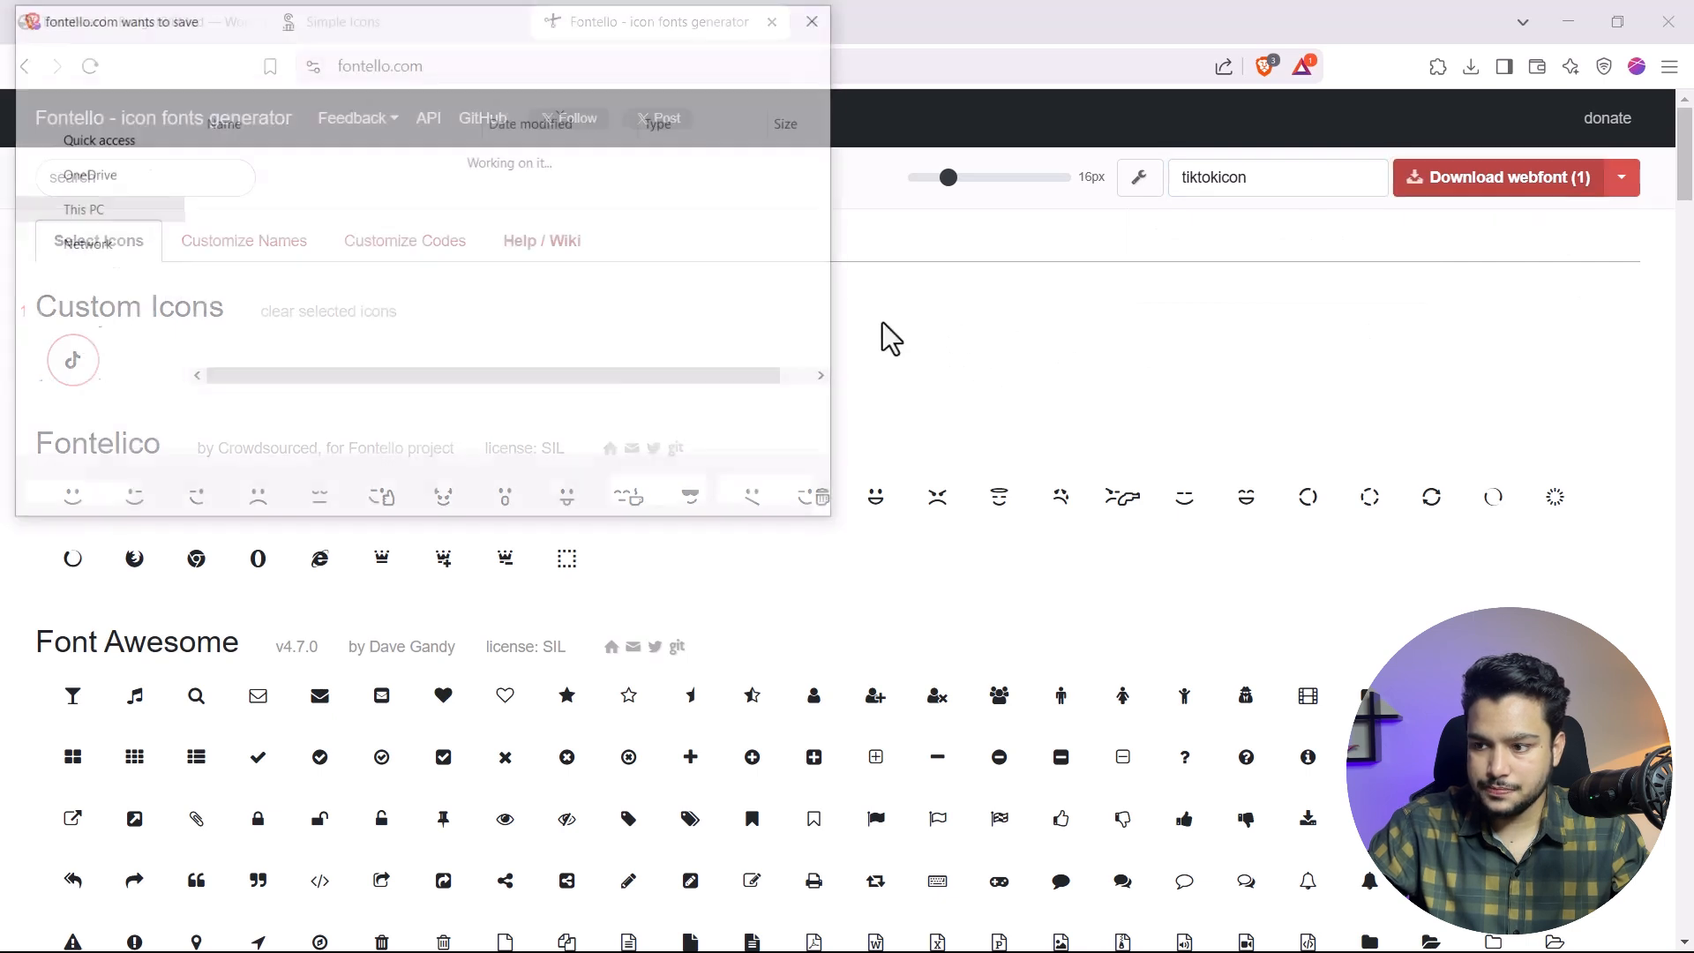
click(262, 411)
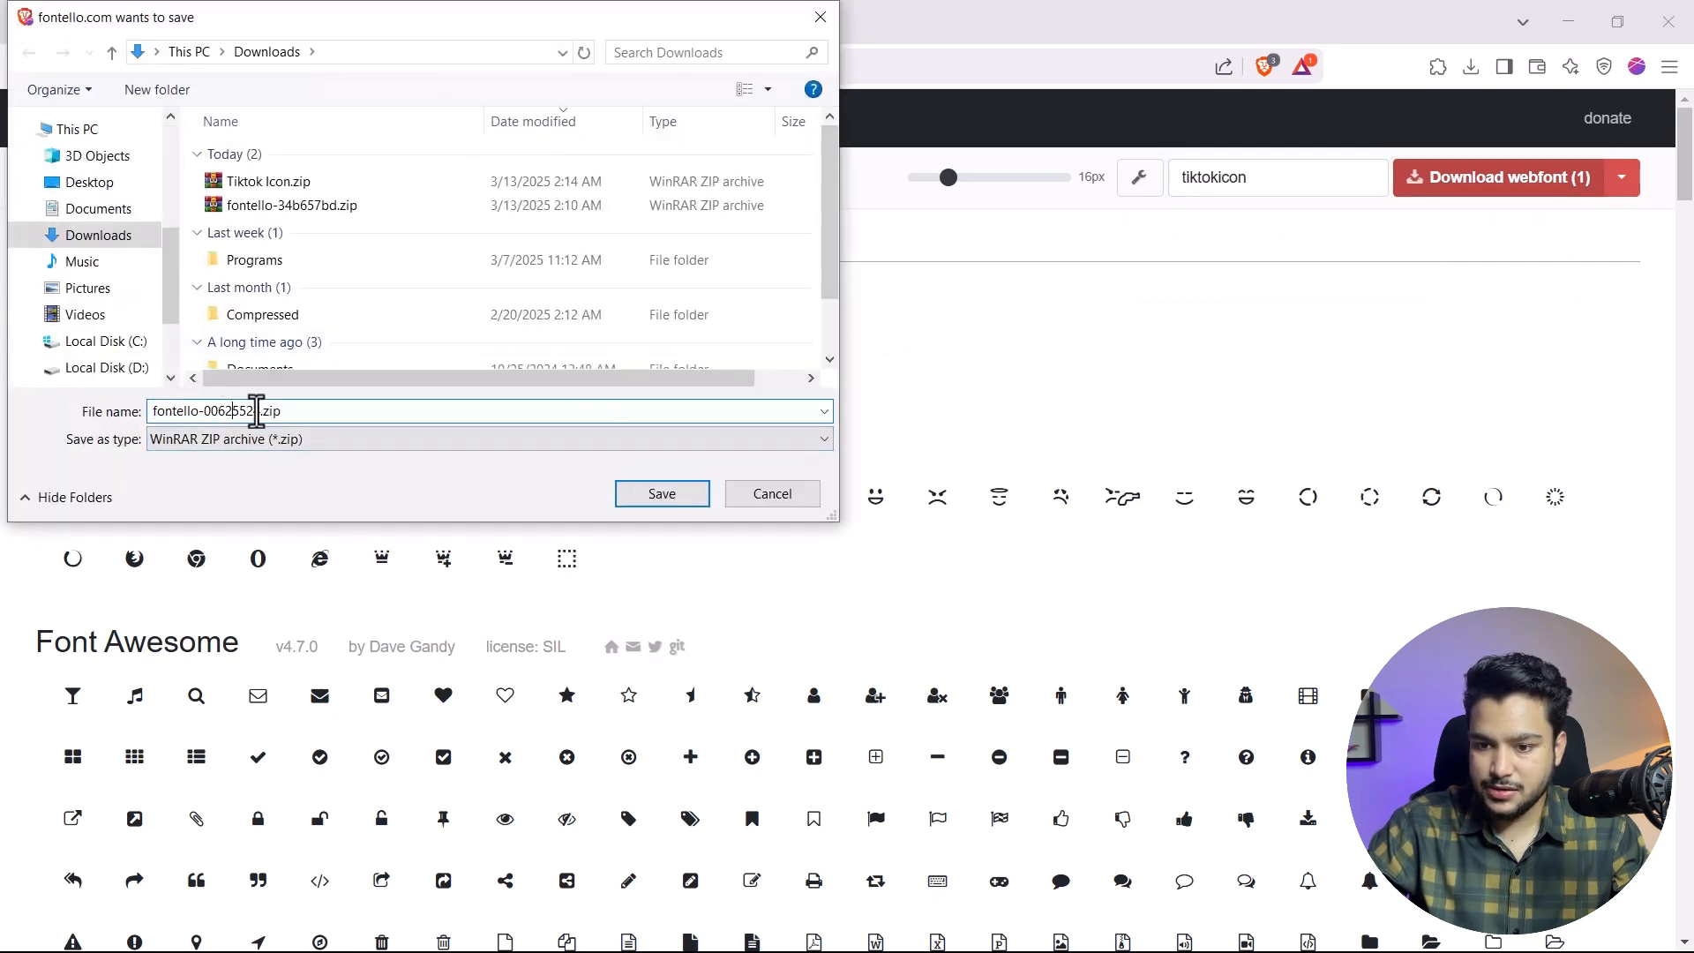
drag(262, 411, 68, 419)
text(tiktok)
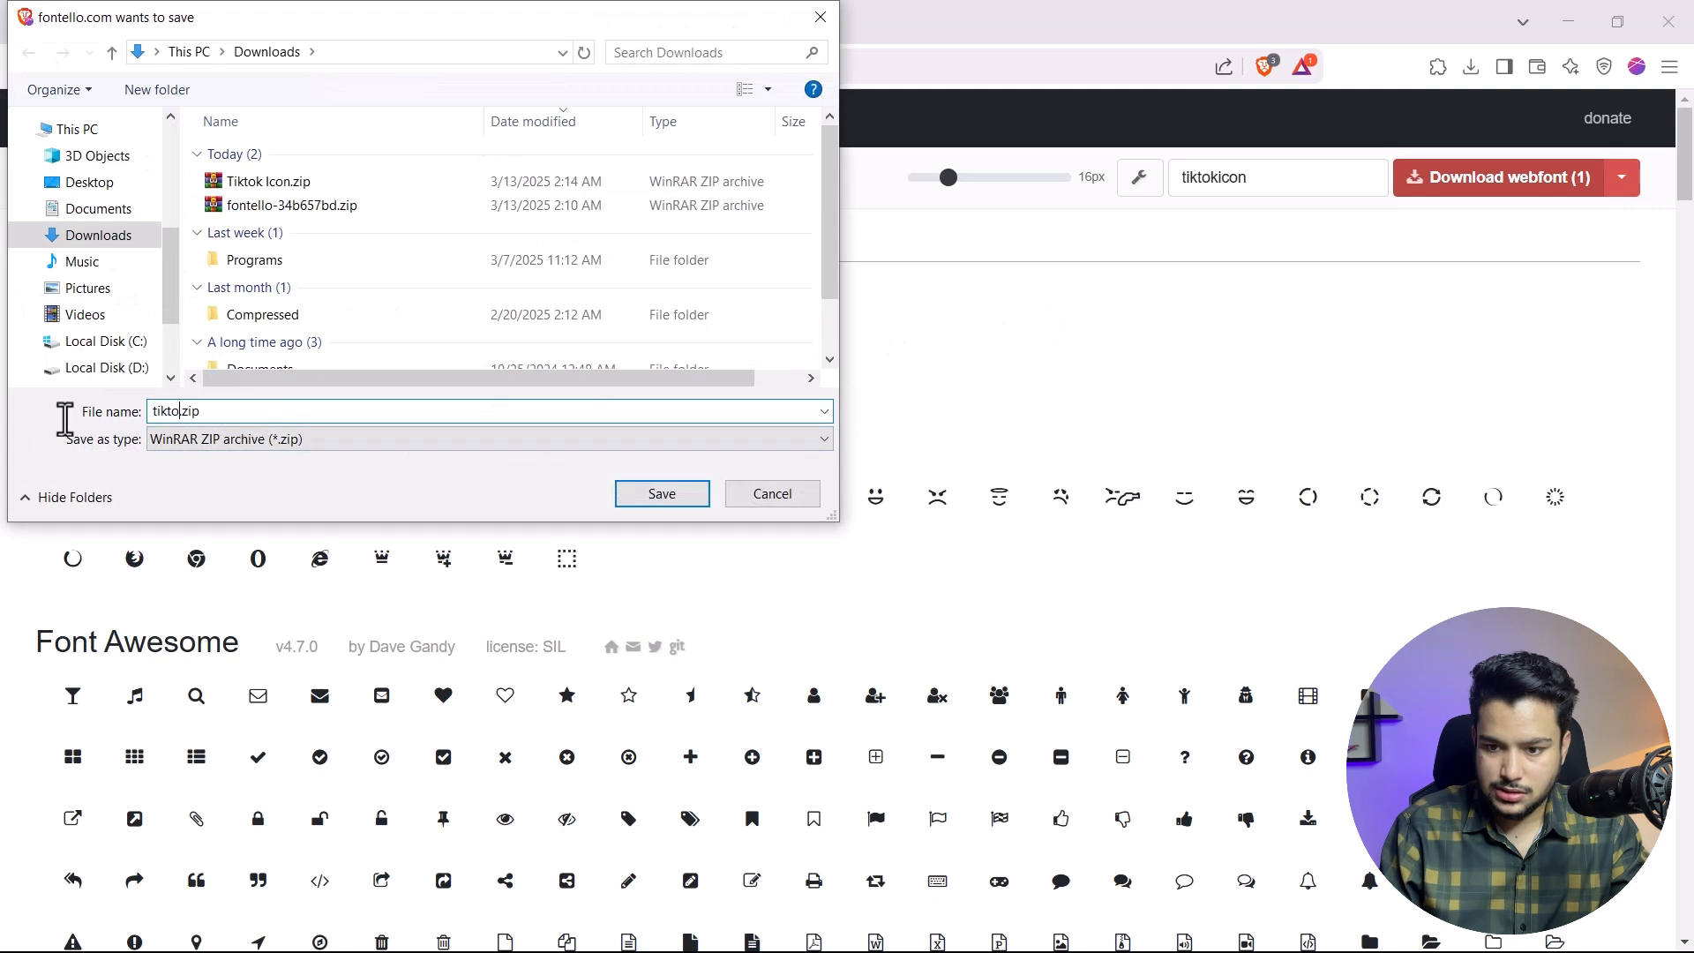
text( custom icon)
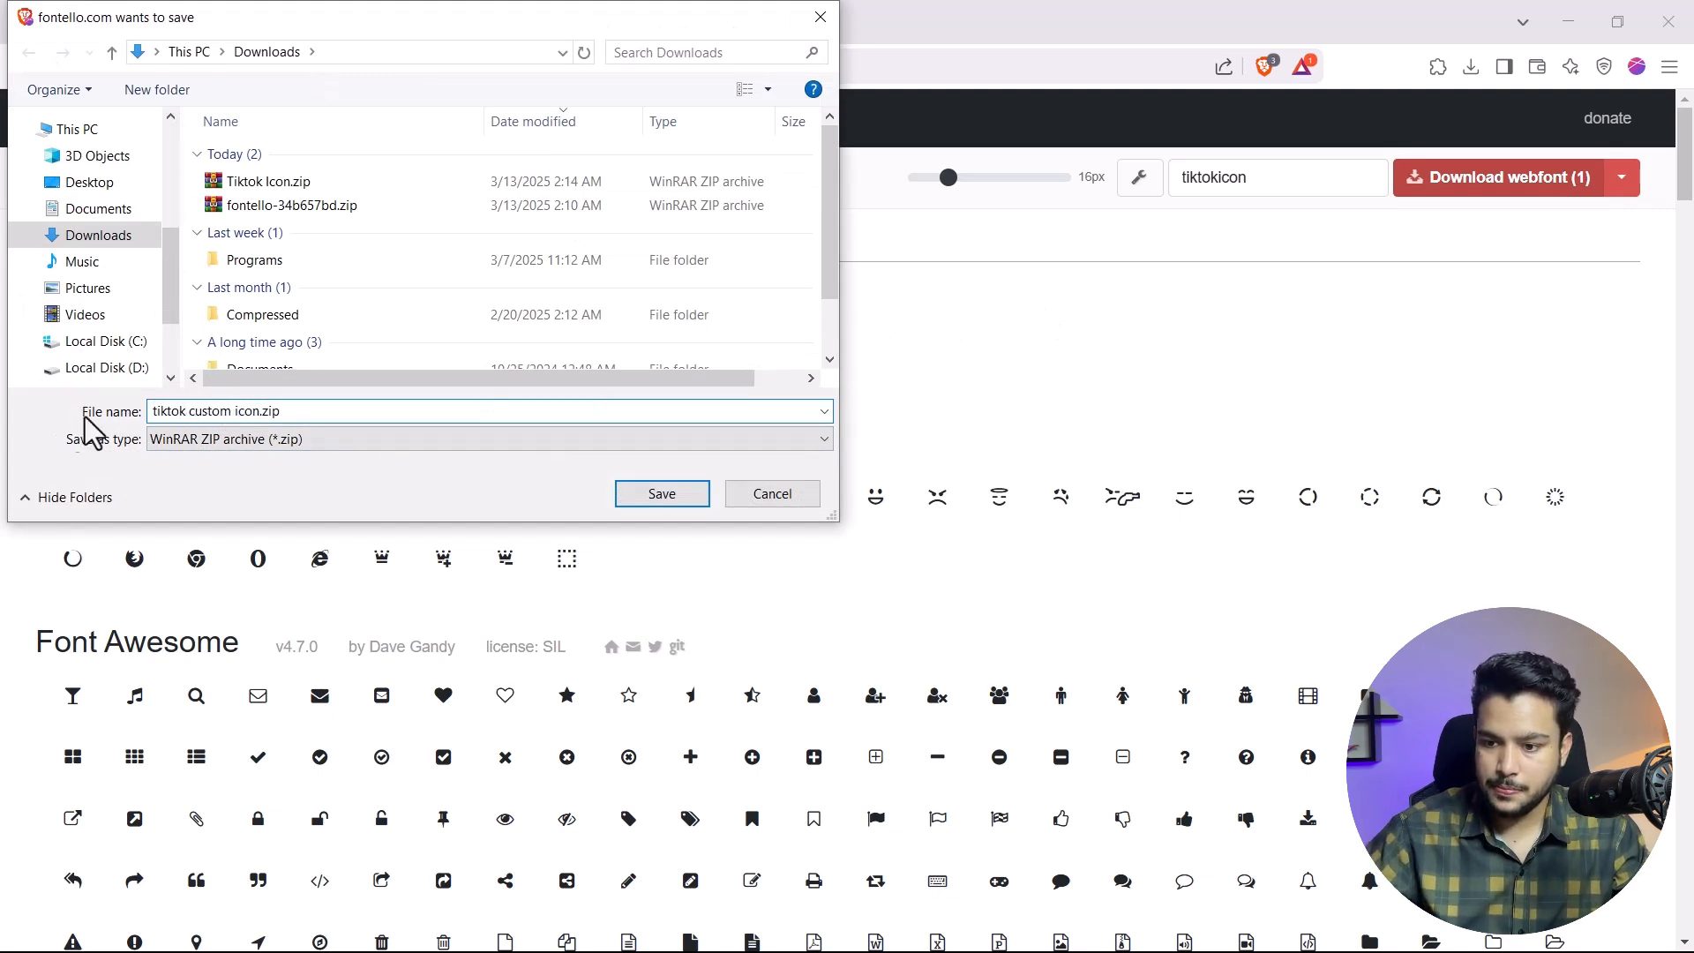
click(660, 501)
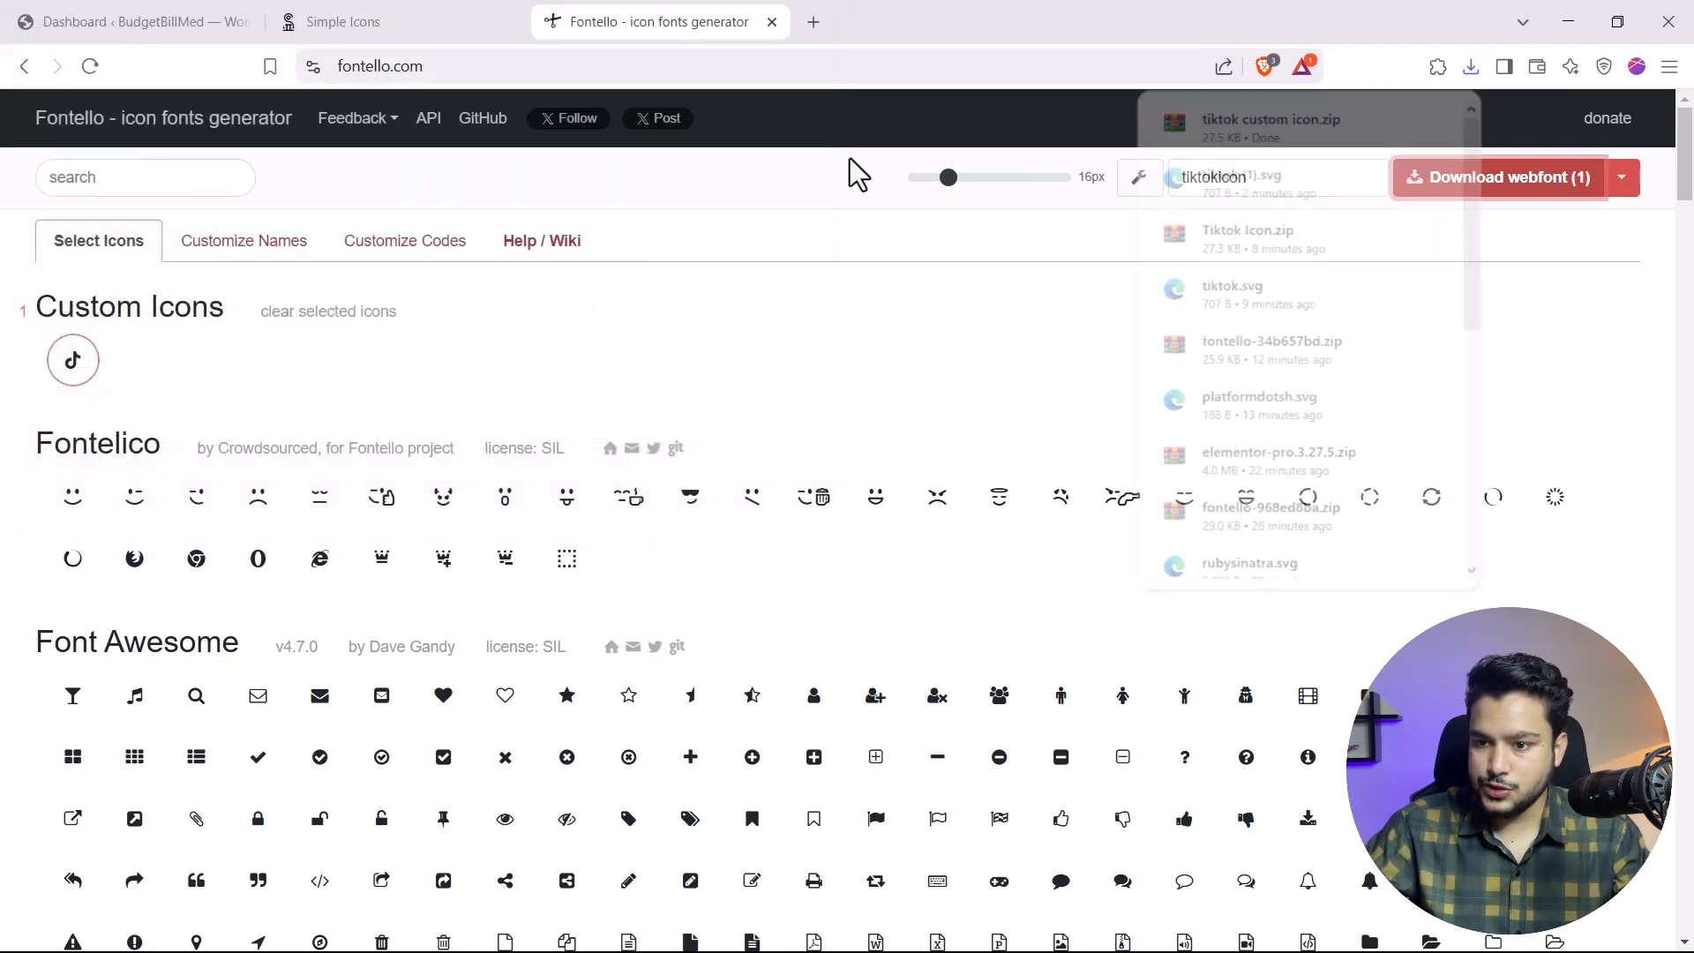
Step: Close the Simple Icons and Fontello pages, then open Elementor's Custom Icons page in the WordPress dashboard
click(401, 23)
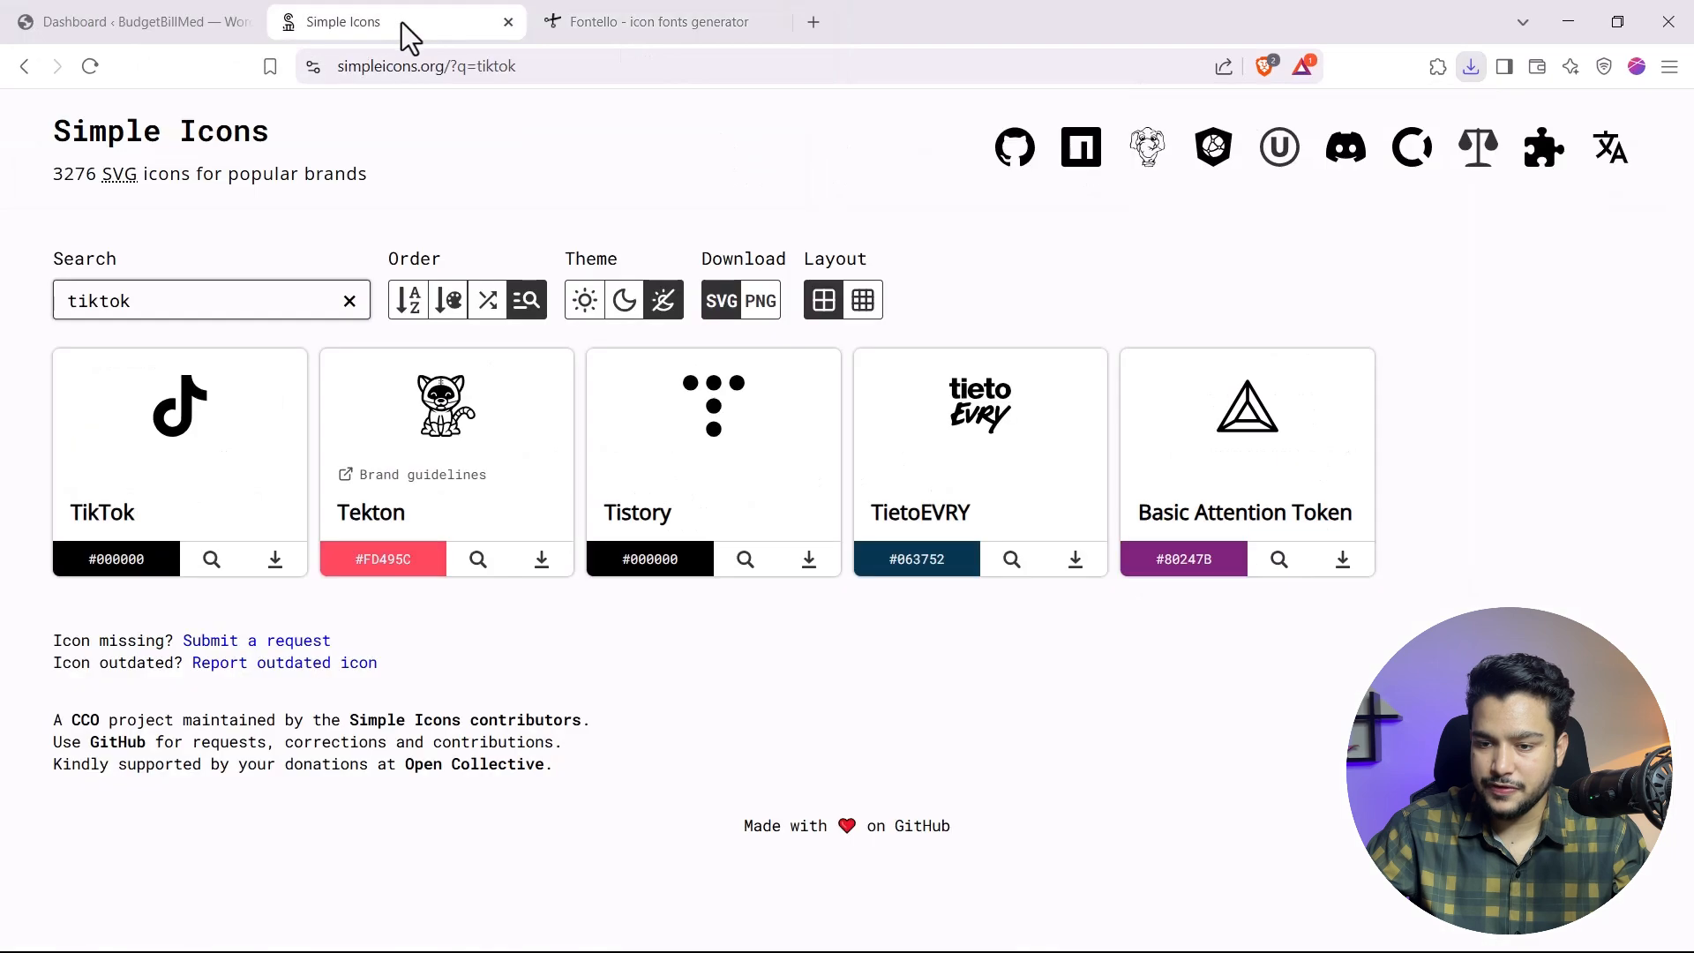
key(ctrl+w)
key(ctrl+w)
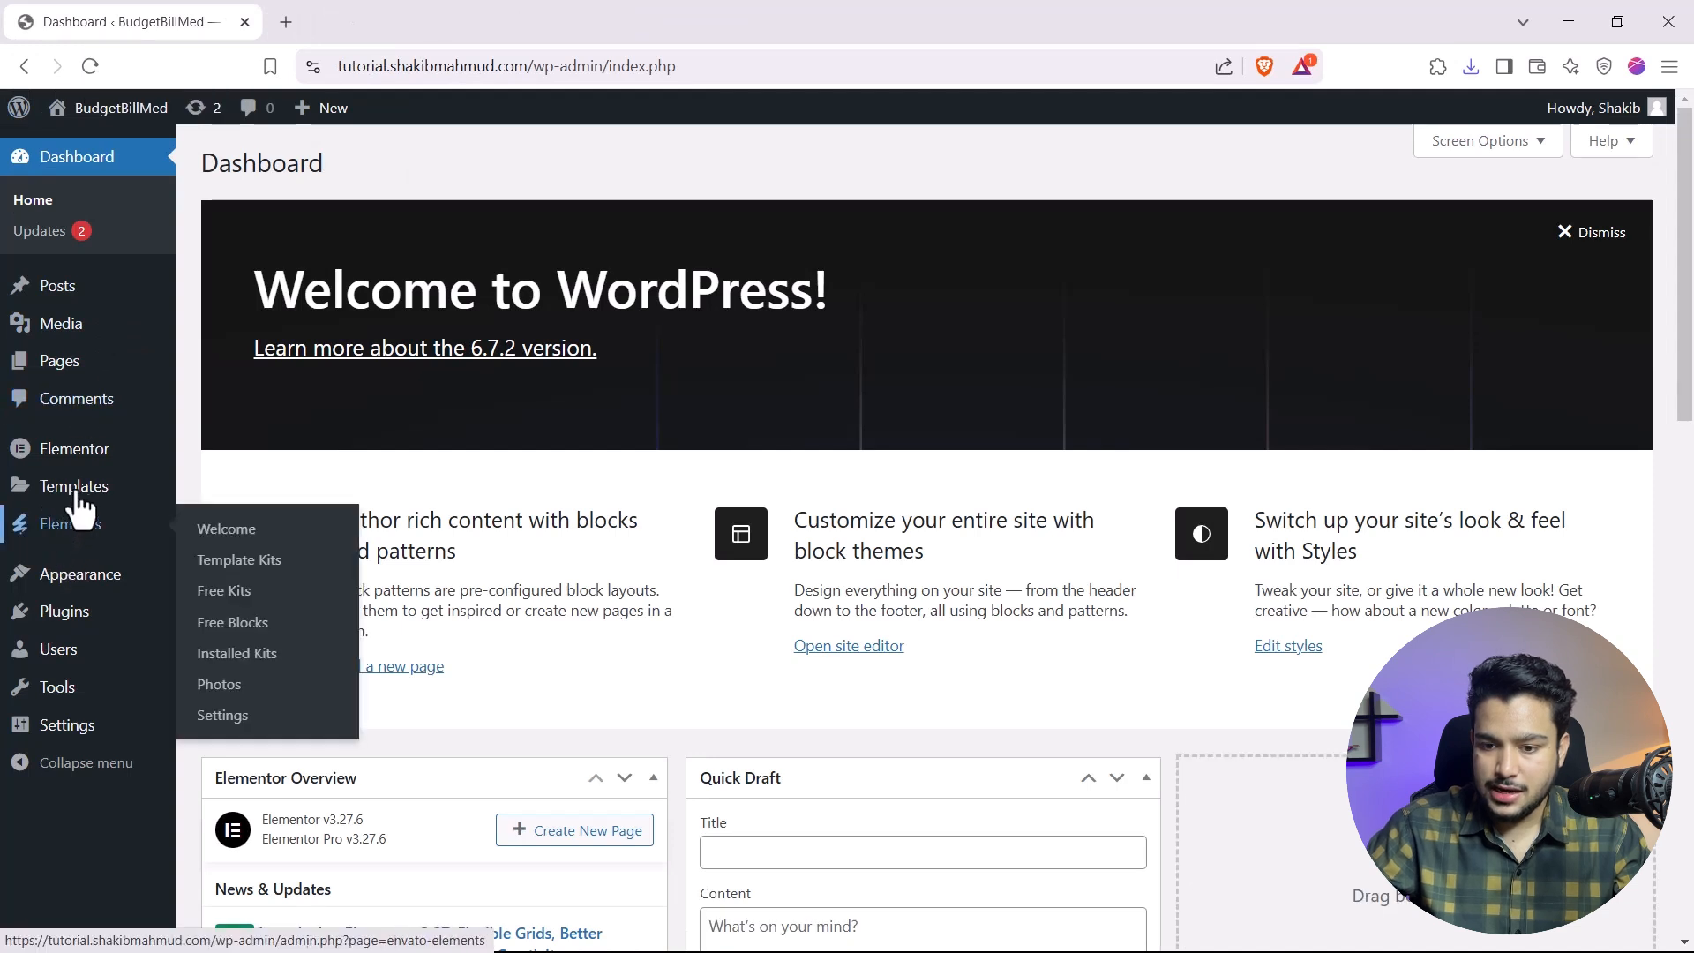
mouse_move(88, 452)
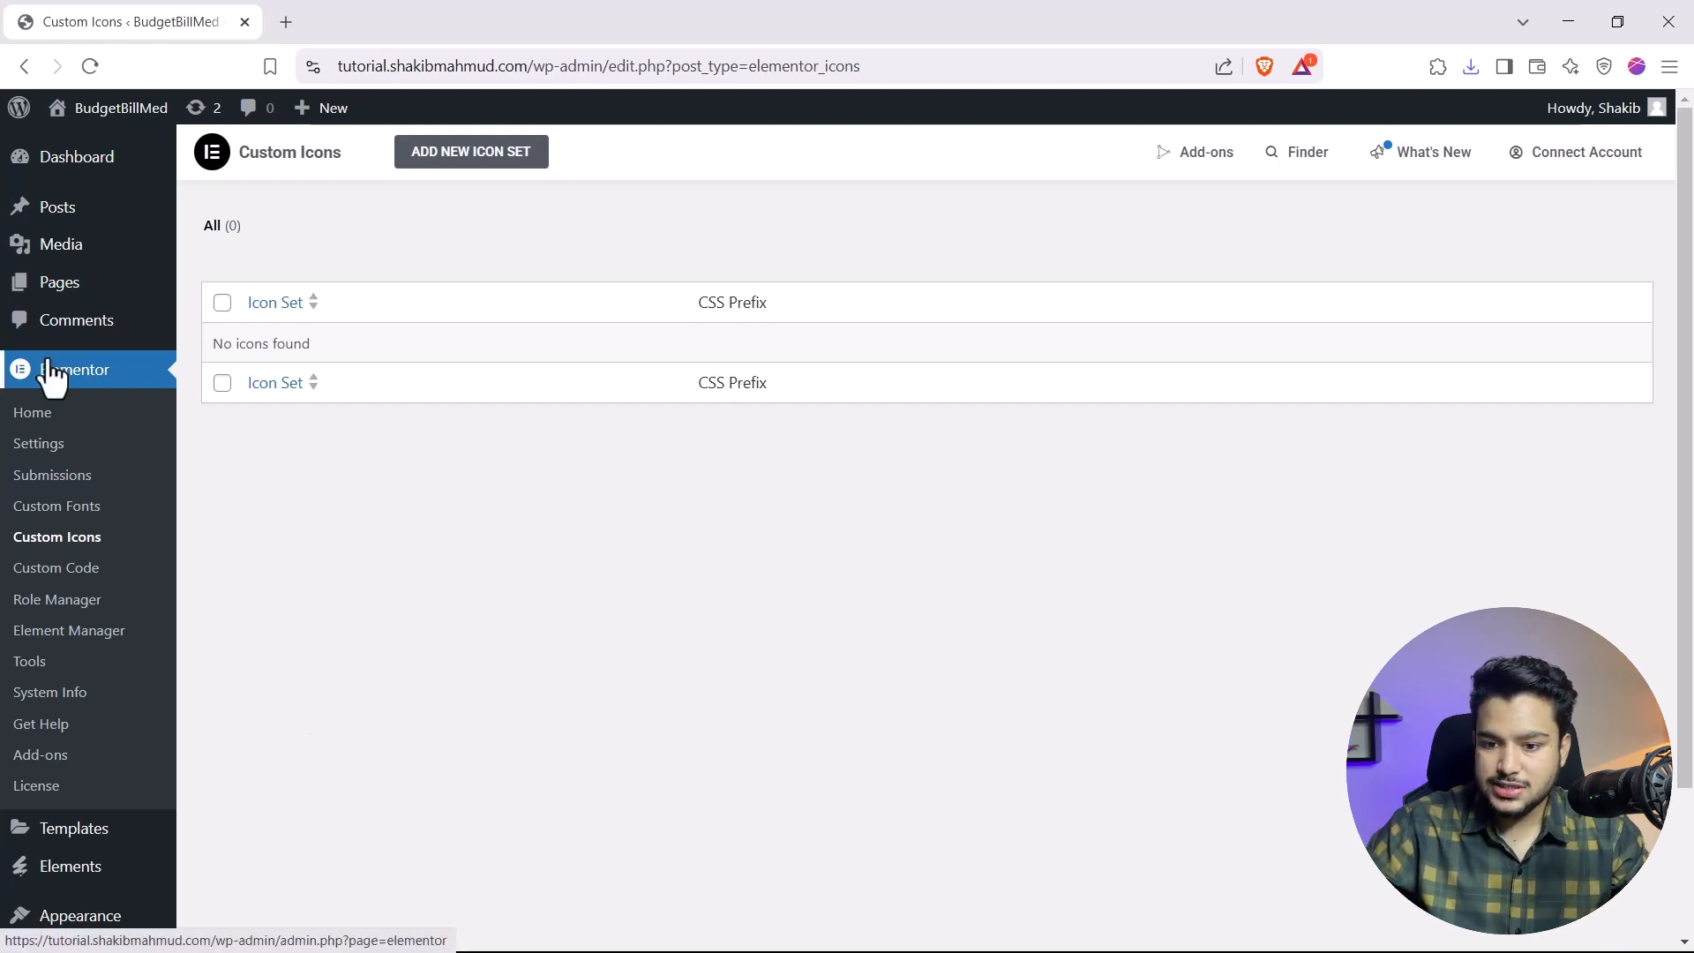
Step: Start a new custom icon set in Elementor and name it Tiktok Icon
click(438, 167)
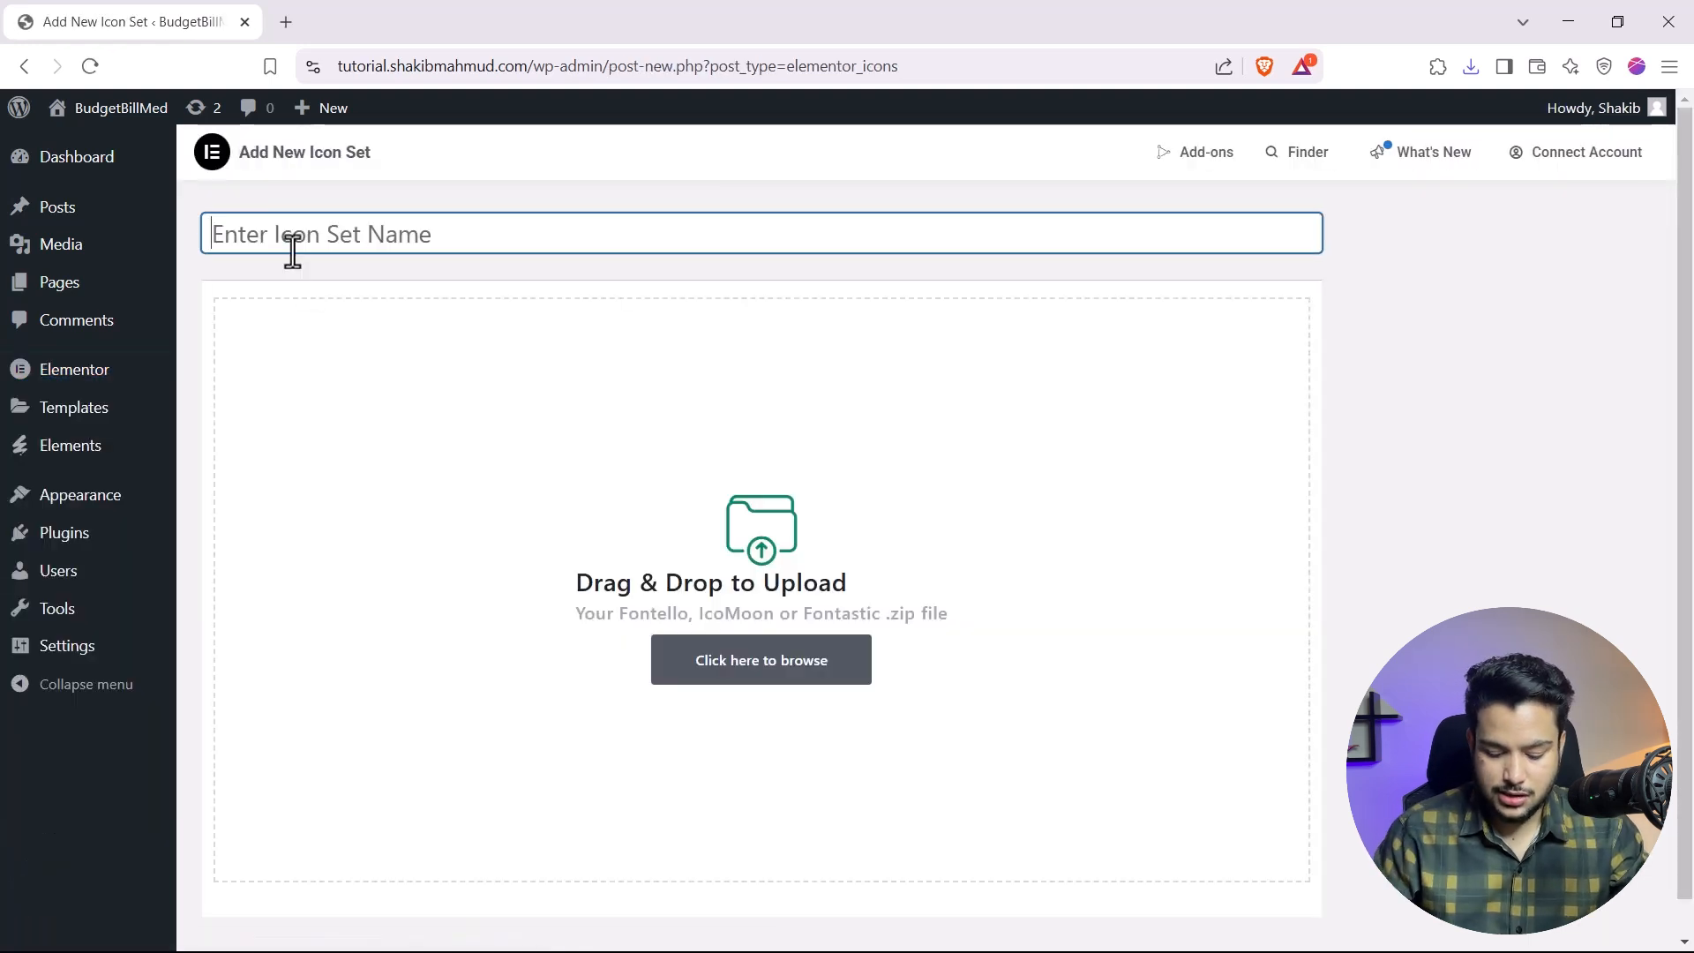
text(Tiktok Icon)
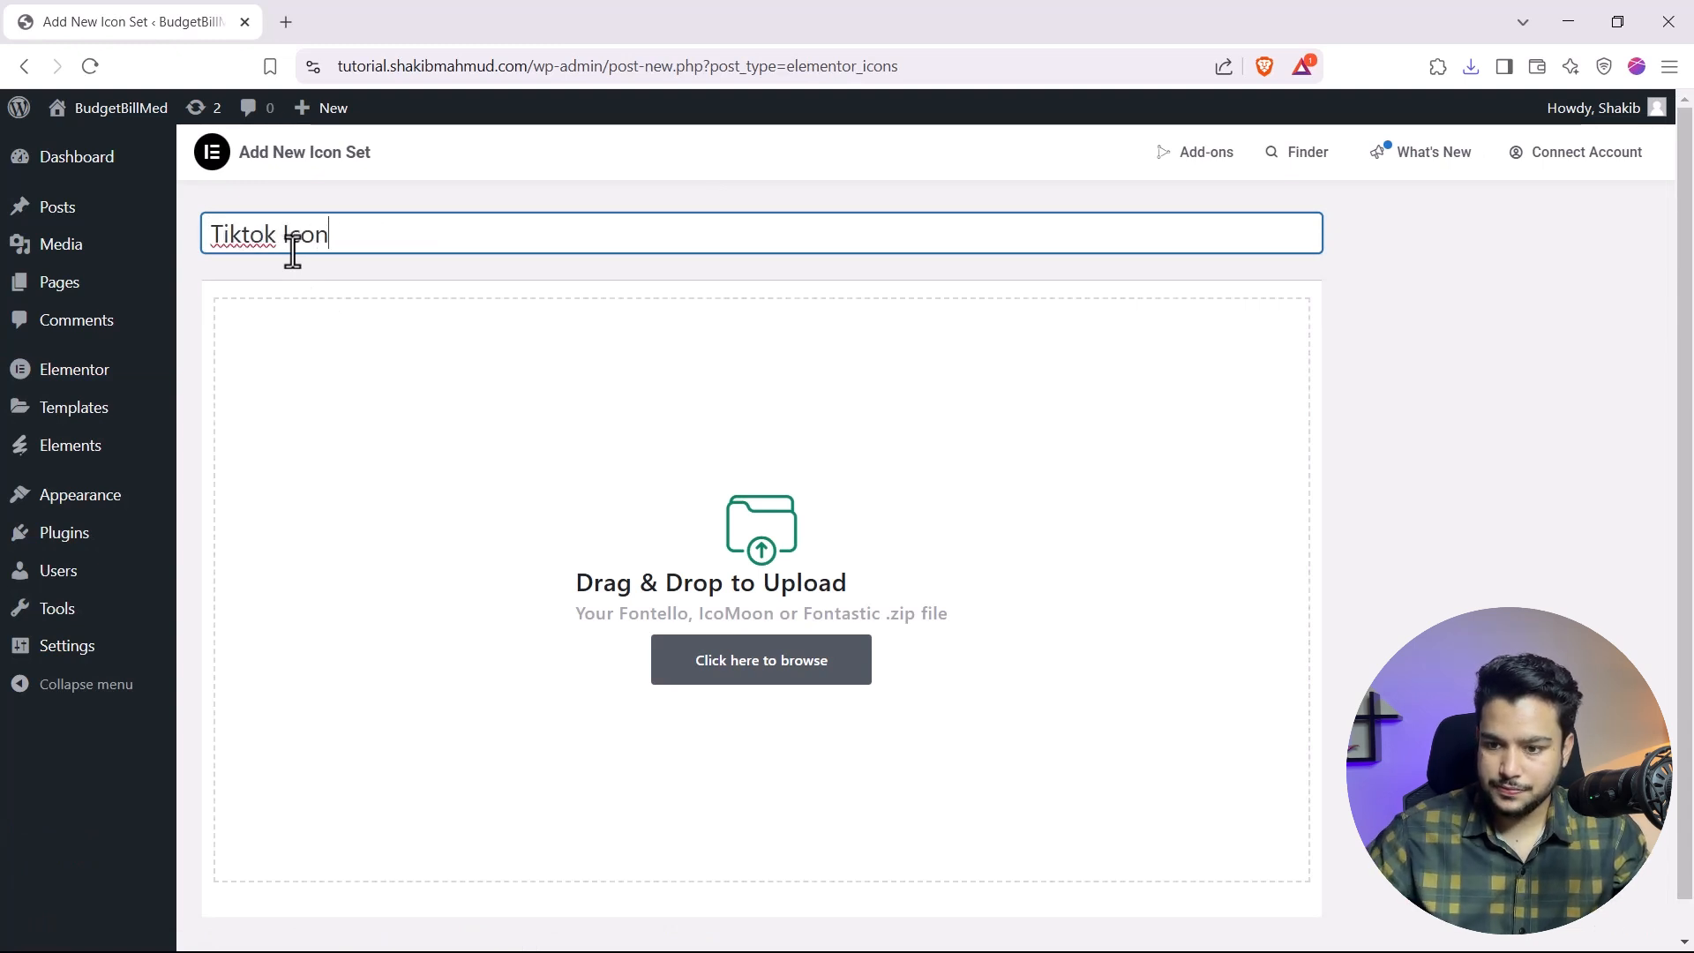
click(639, 533)
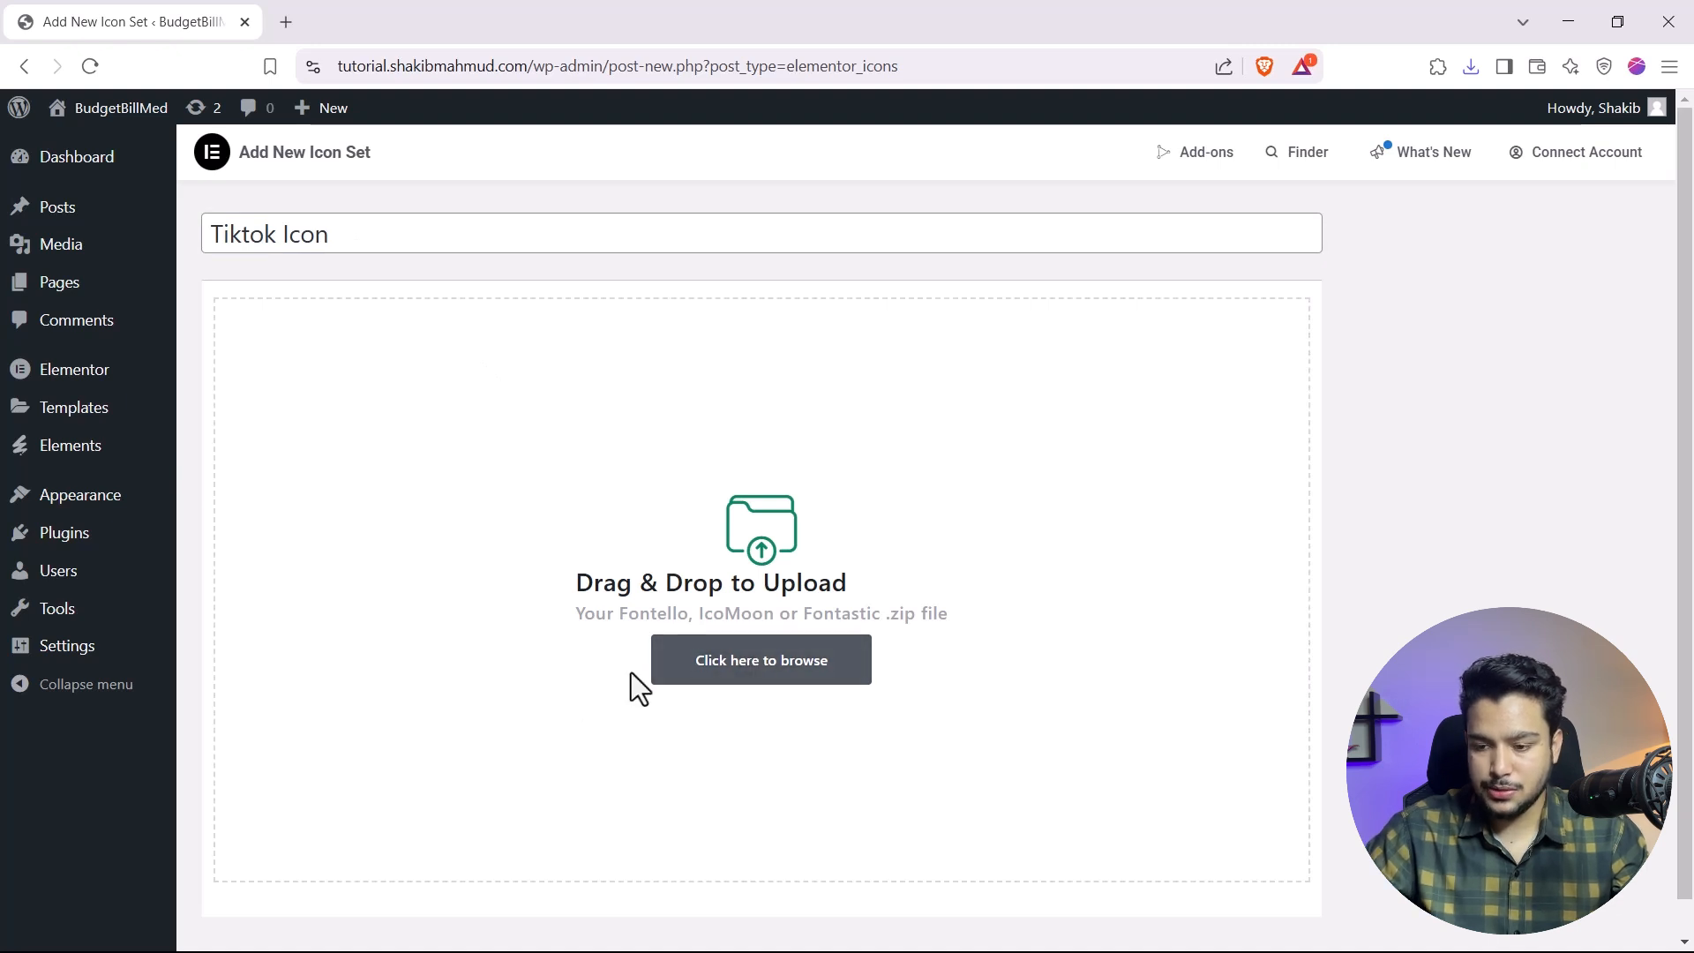
Step: Upload tiktok custom icon.zip from Downloads into the Tiktok Icon set and update the set
click(755, 663)
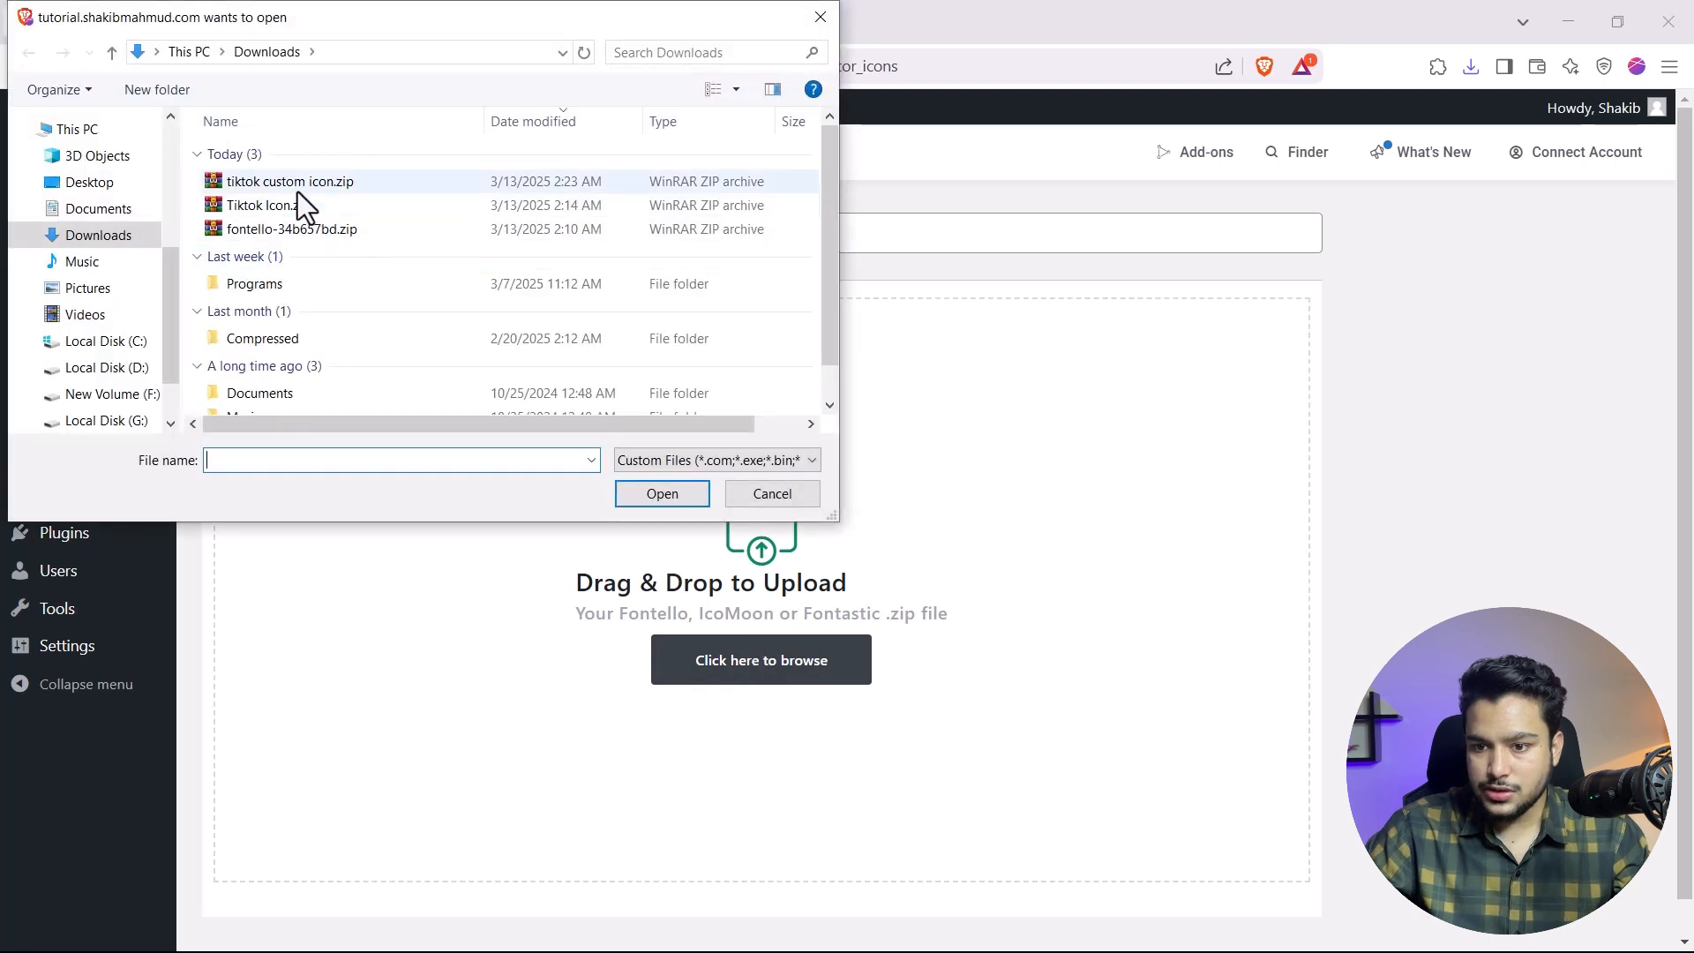
click(272, 187)
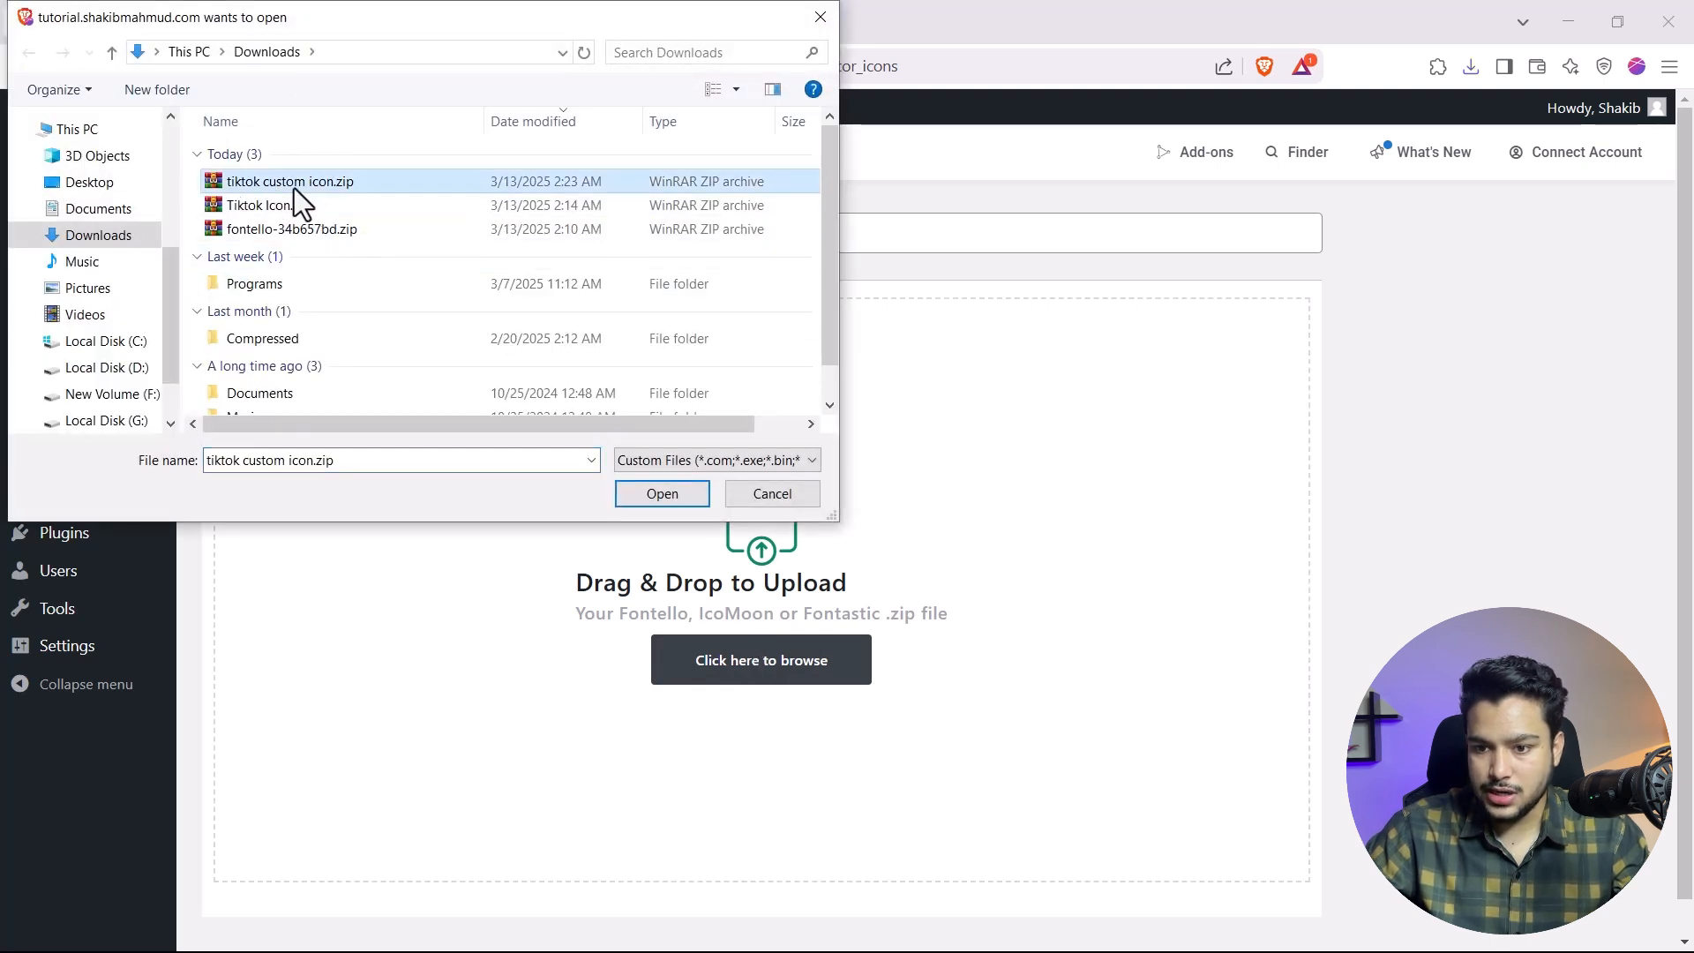
click(661, 494)
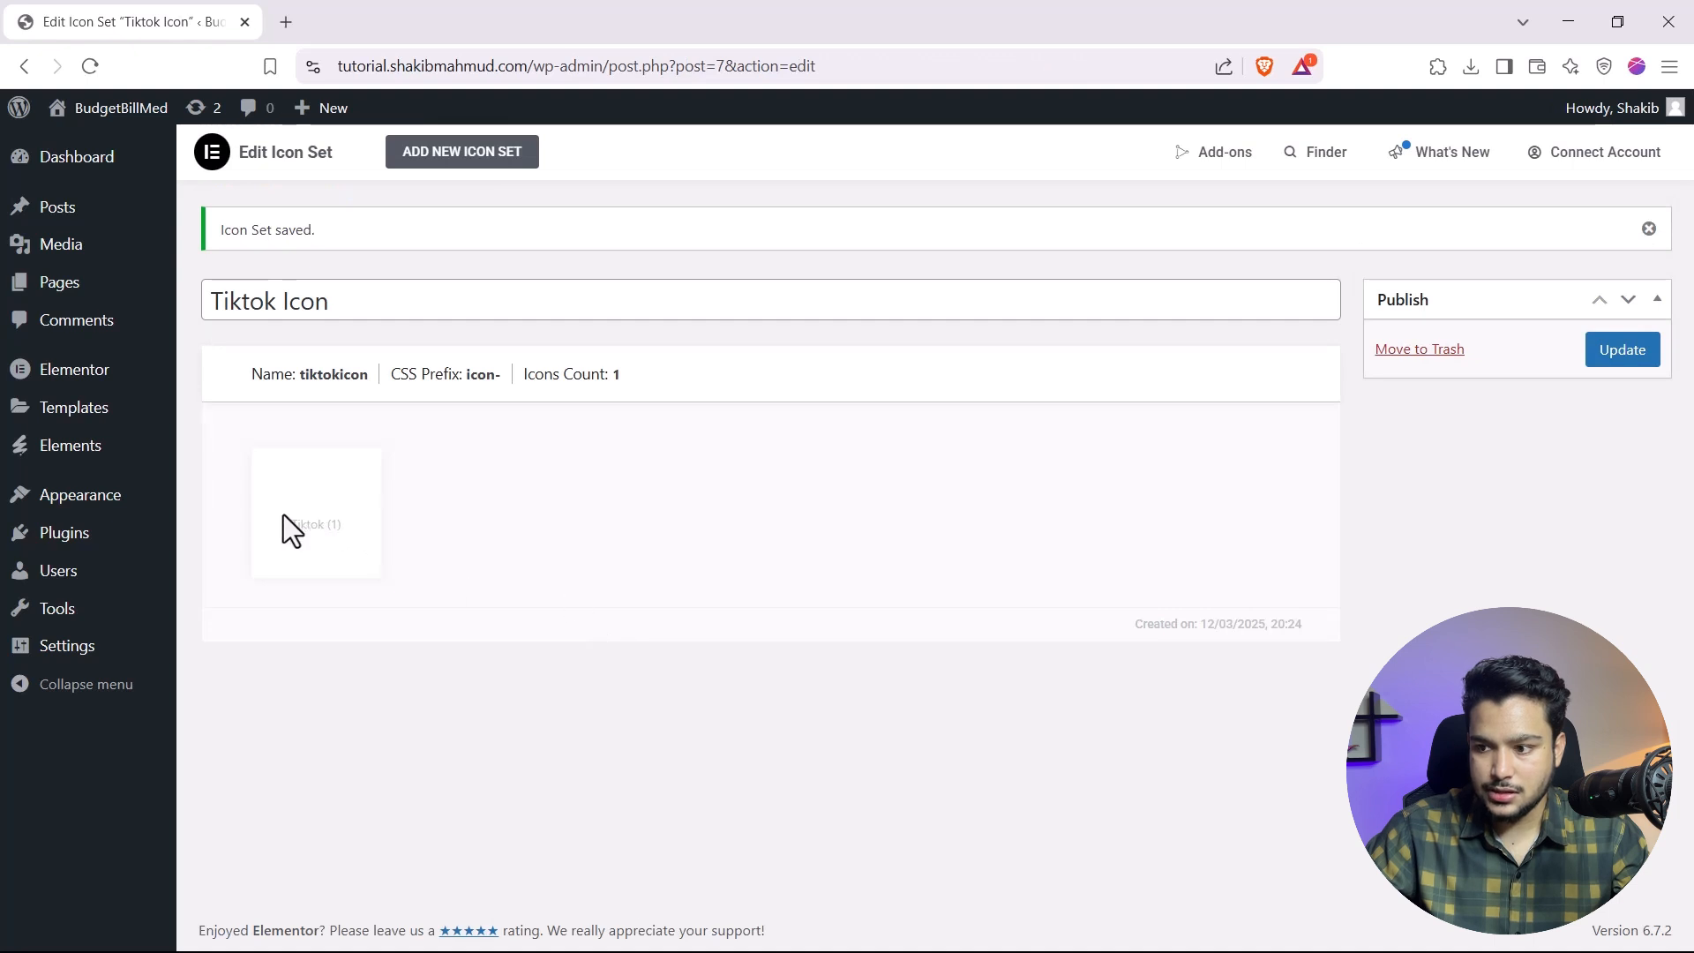
click(1620, 353)
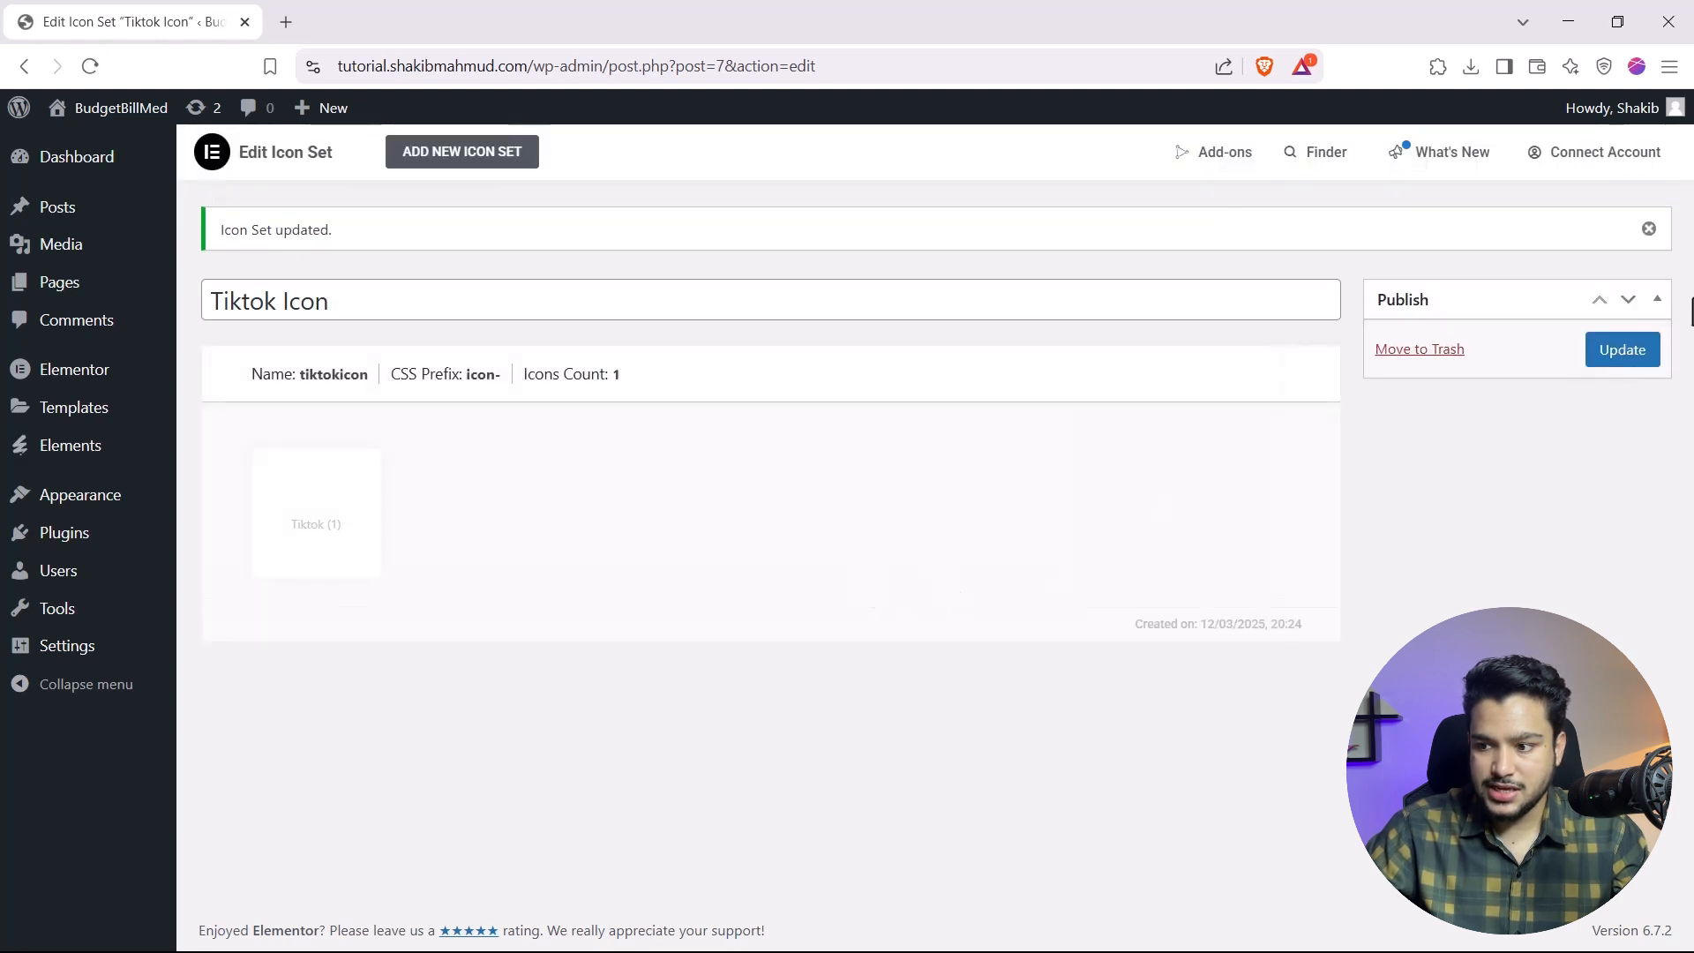
click(1608, 354)
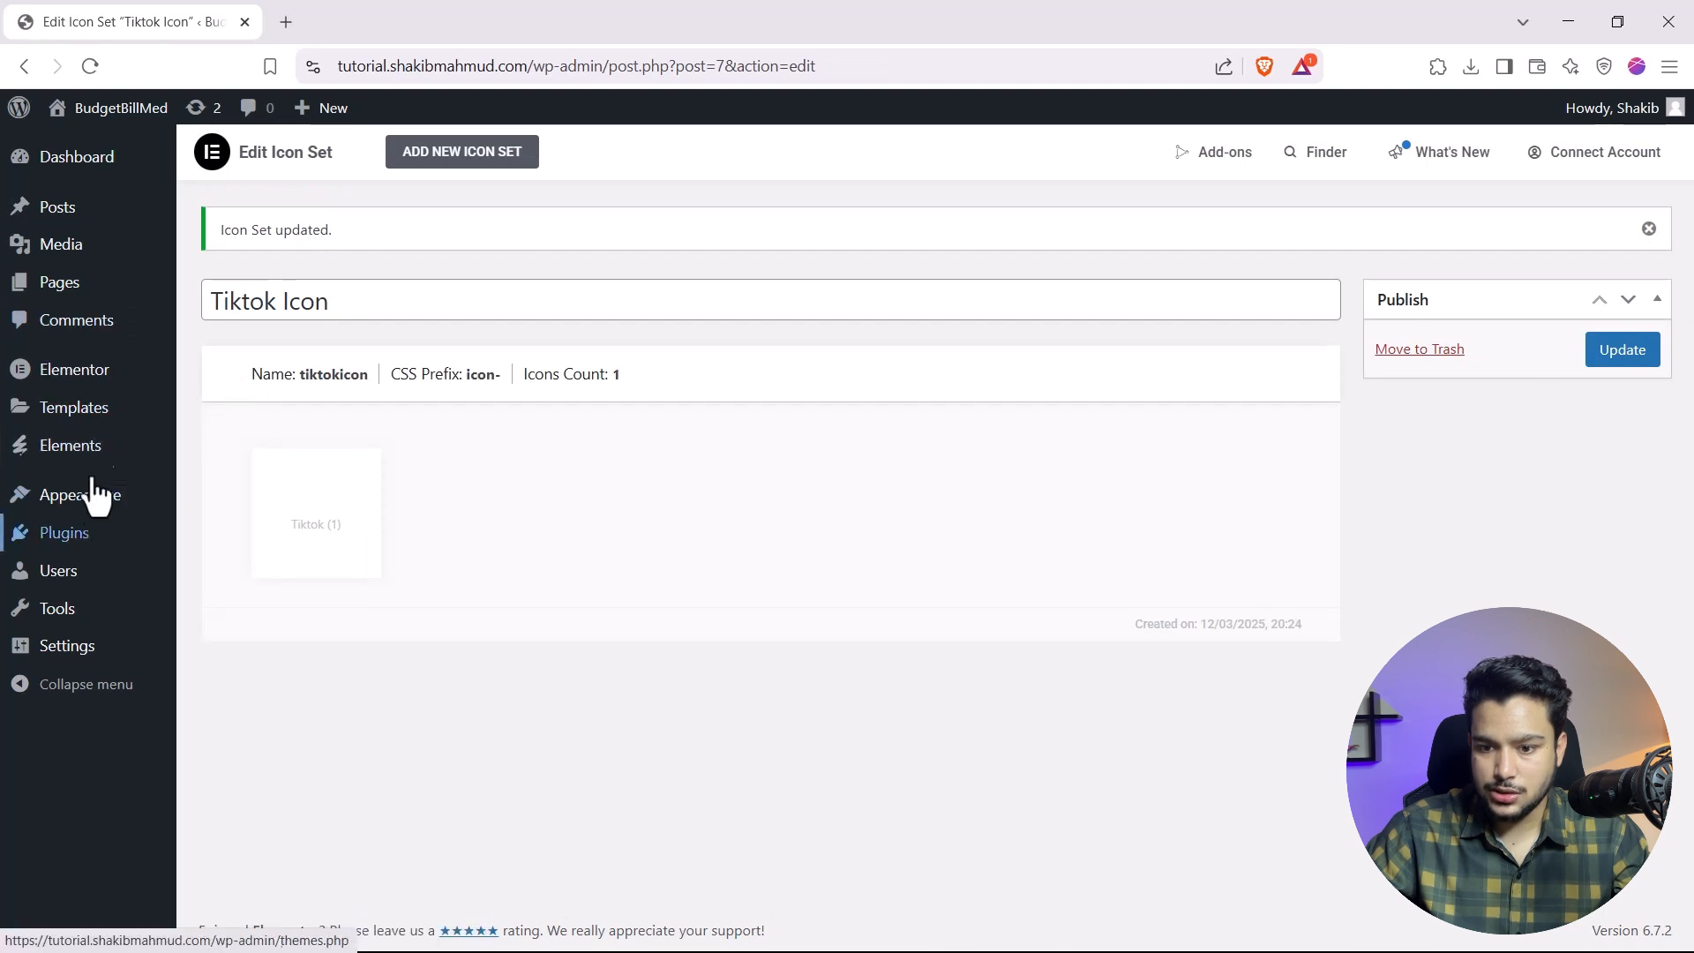
Step: Return to Elementor's Custom Icons list and open the Tiktok Icon set to check it
mouse_move(92, 379)
click(241, 501)
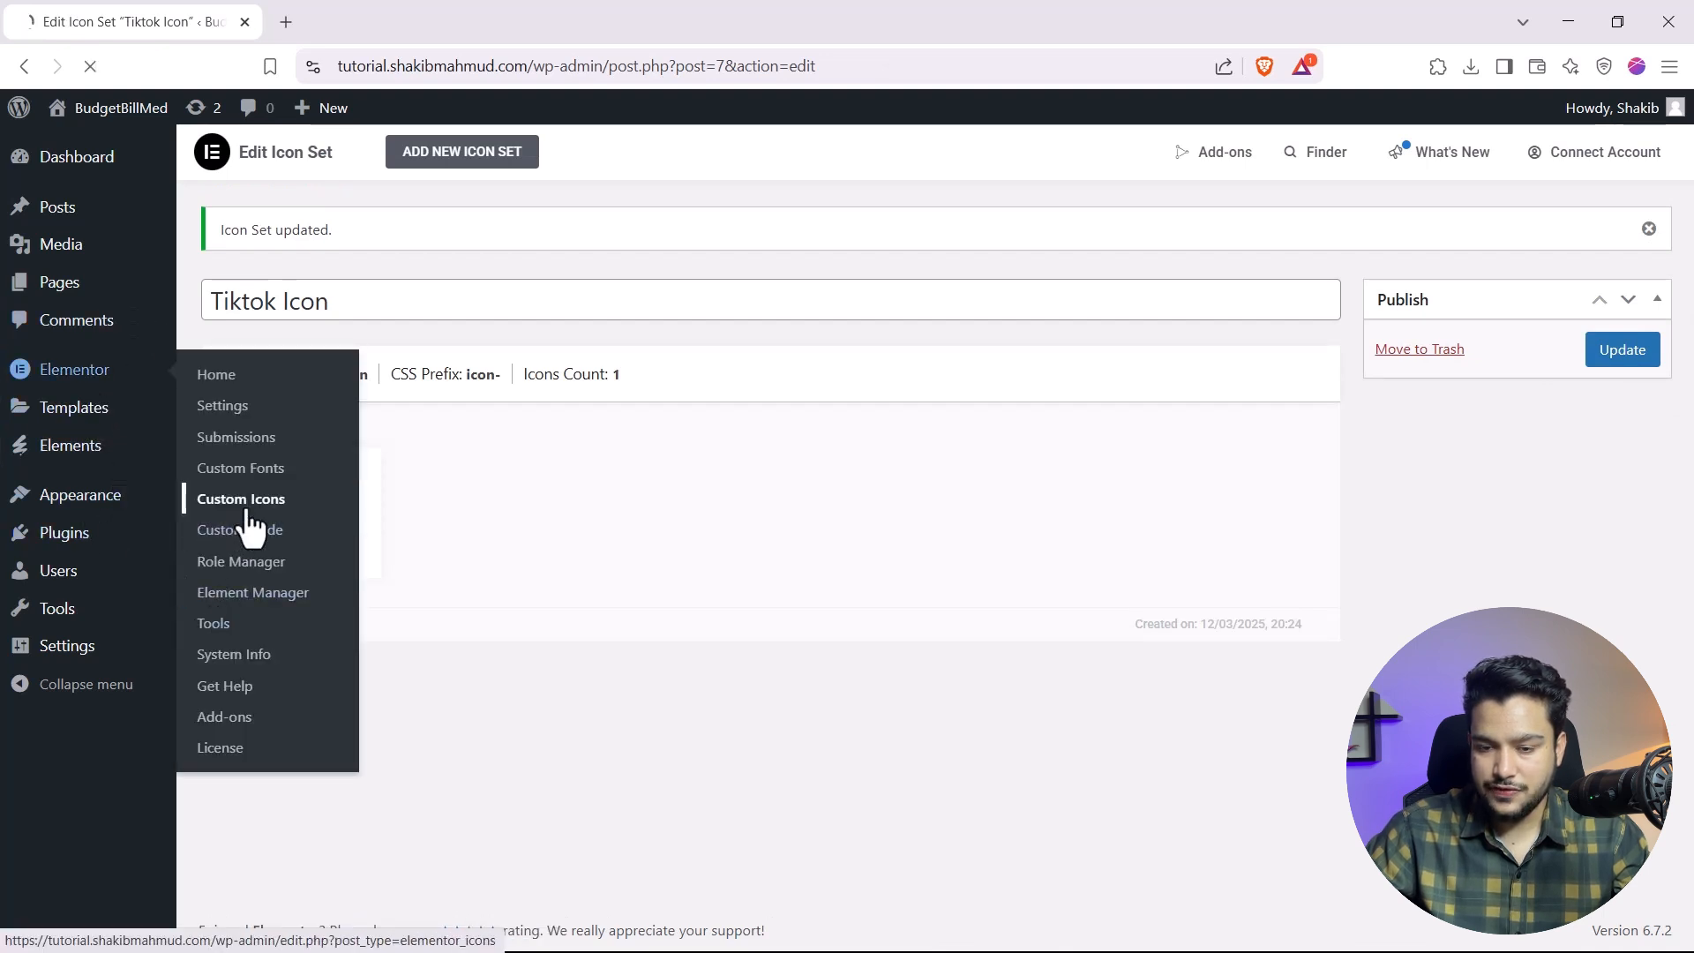
mouse_move(404, 395)
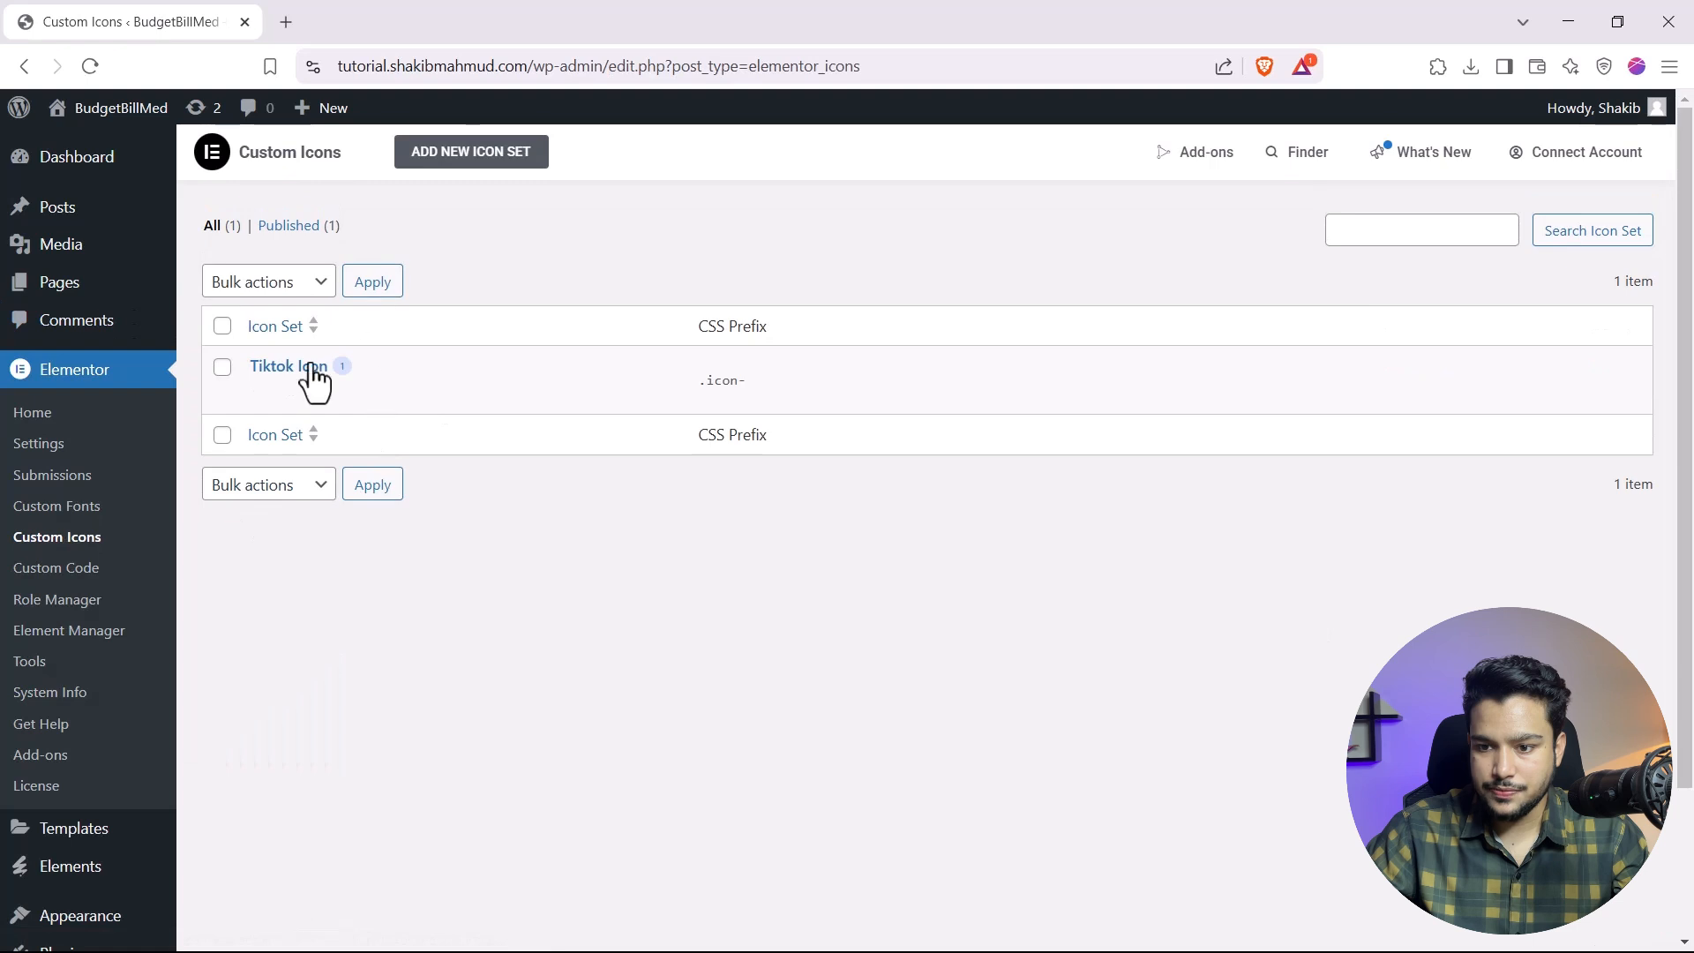
click(272, 397)
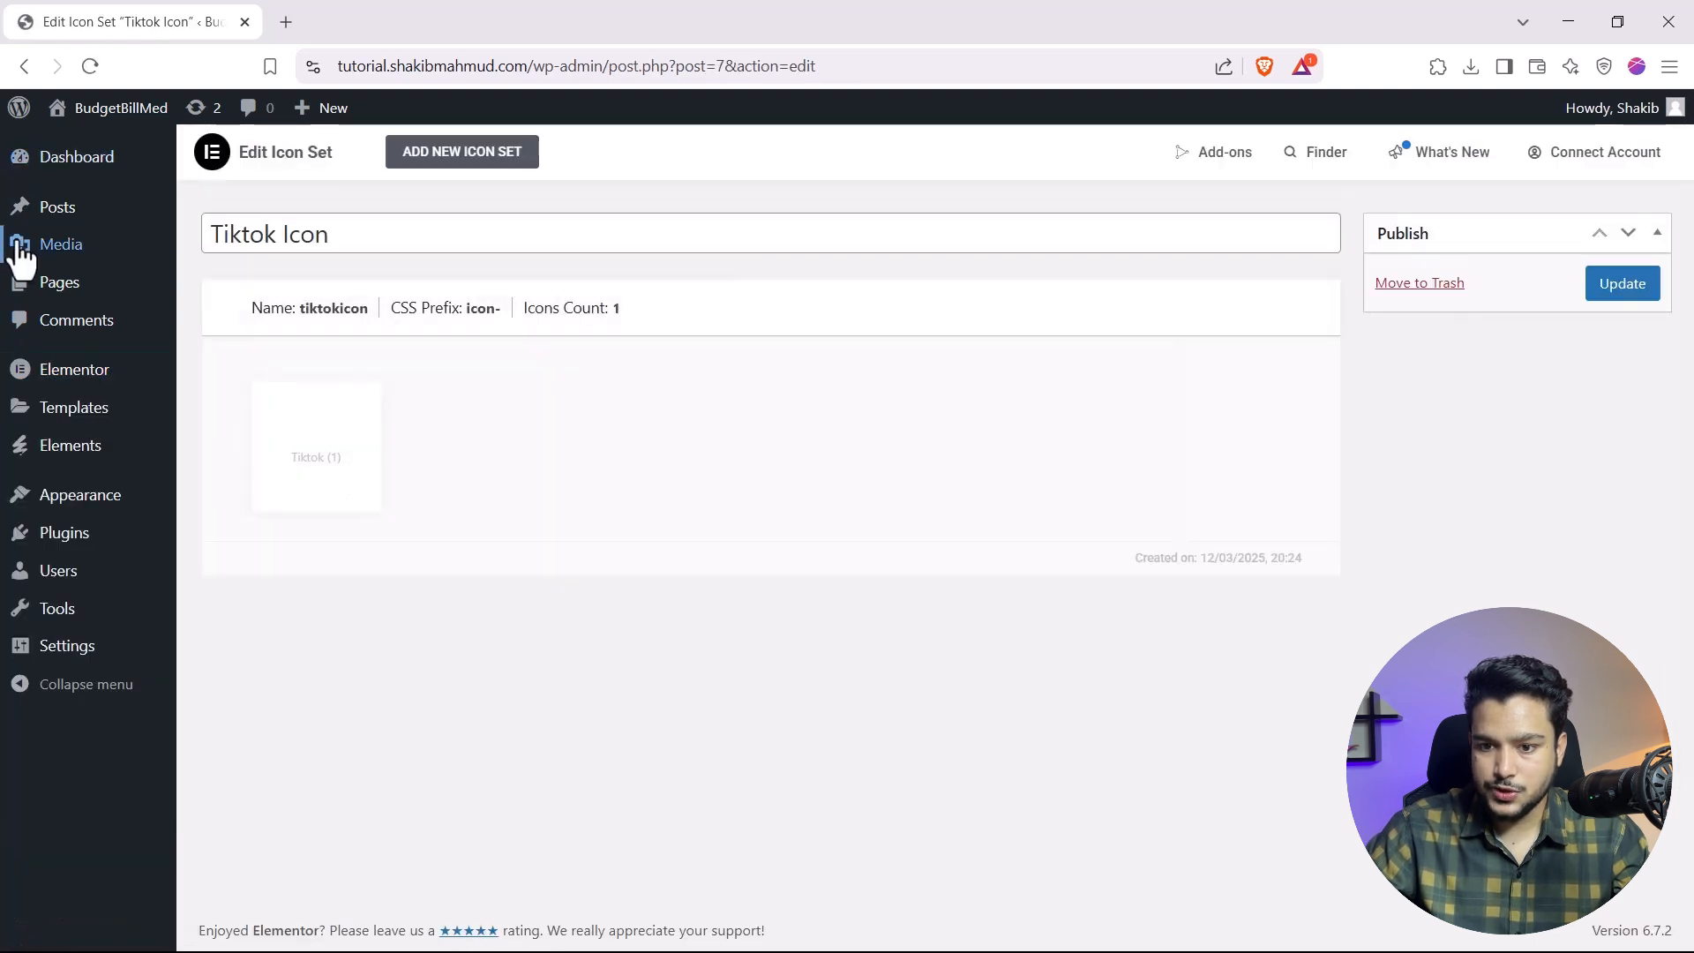
Step: Create a new WordPress page titled Home, assign it an Elementor page template, and publish it
mouse_move(60, 291)
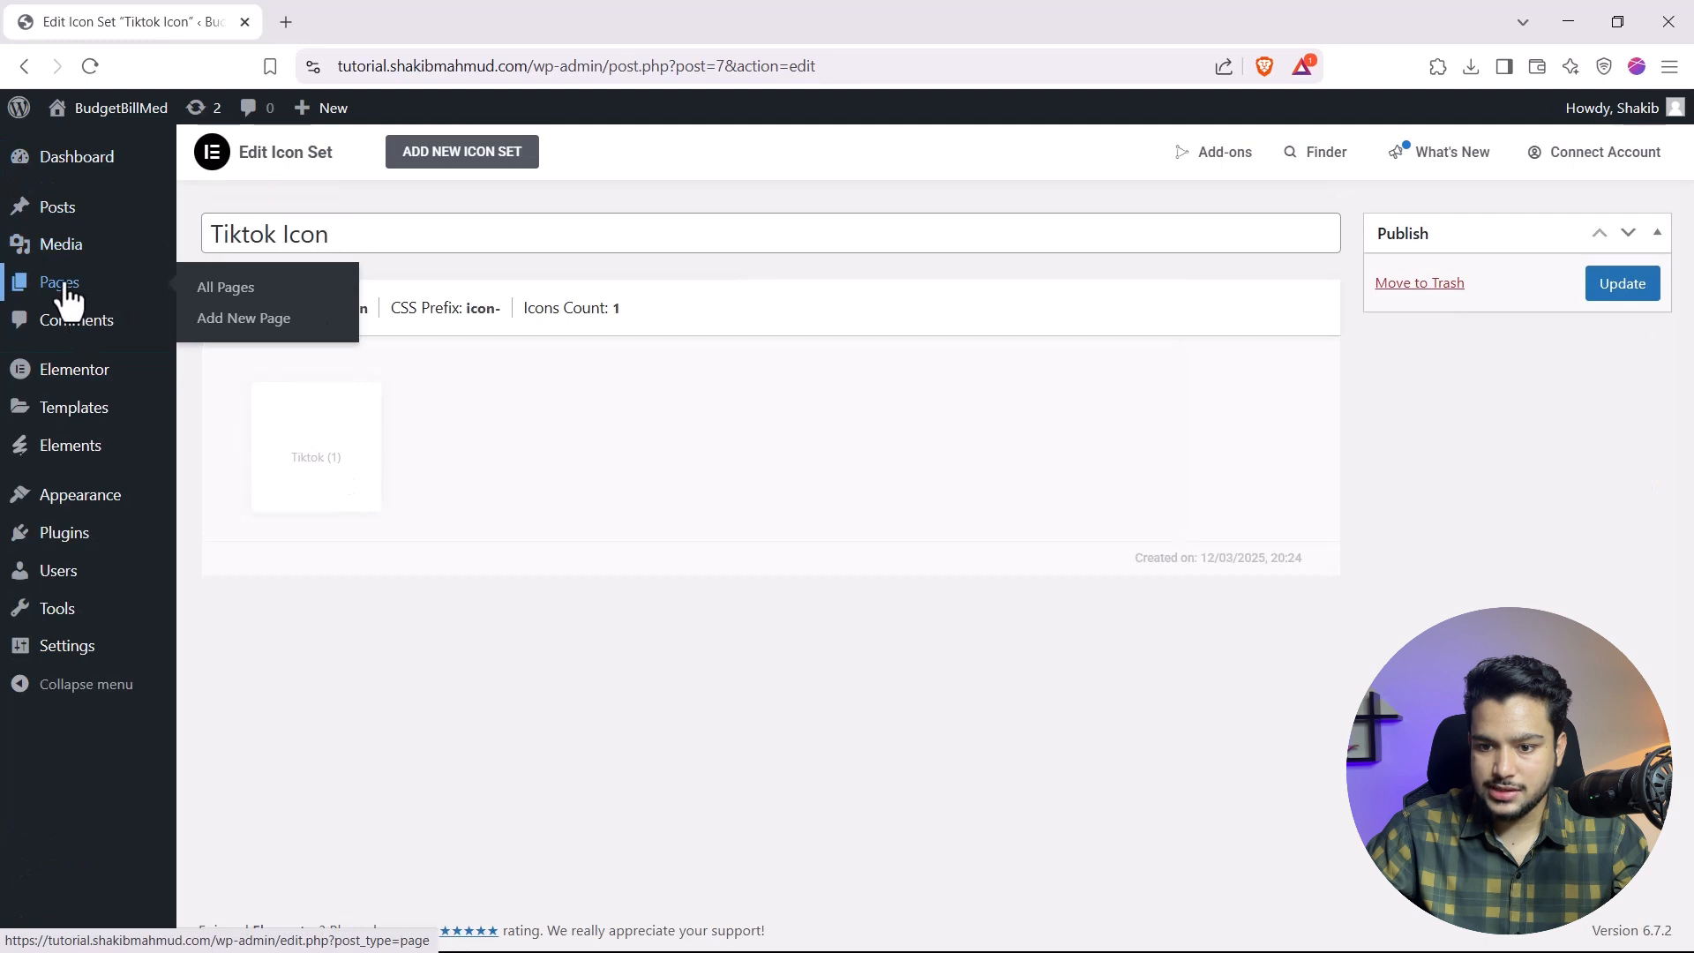
click(216, 322)
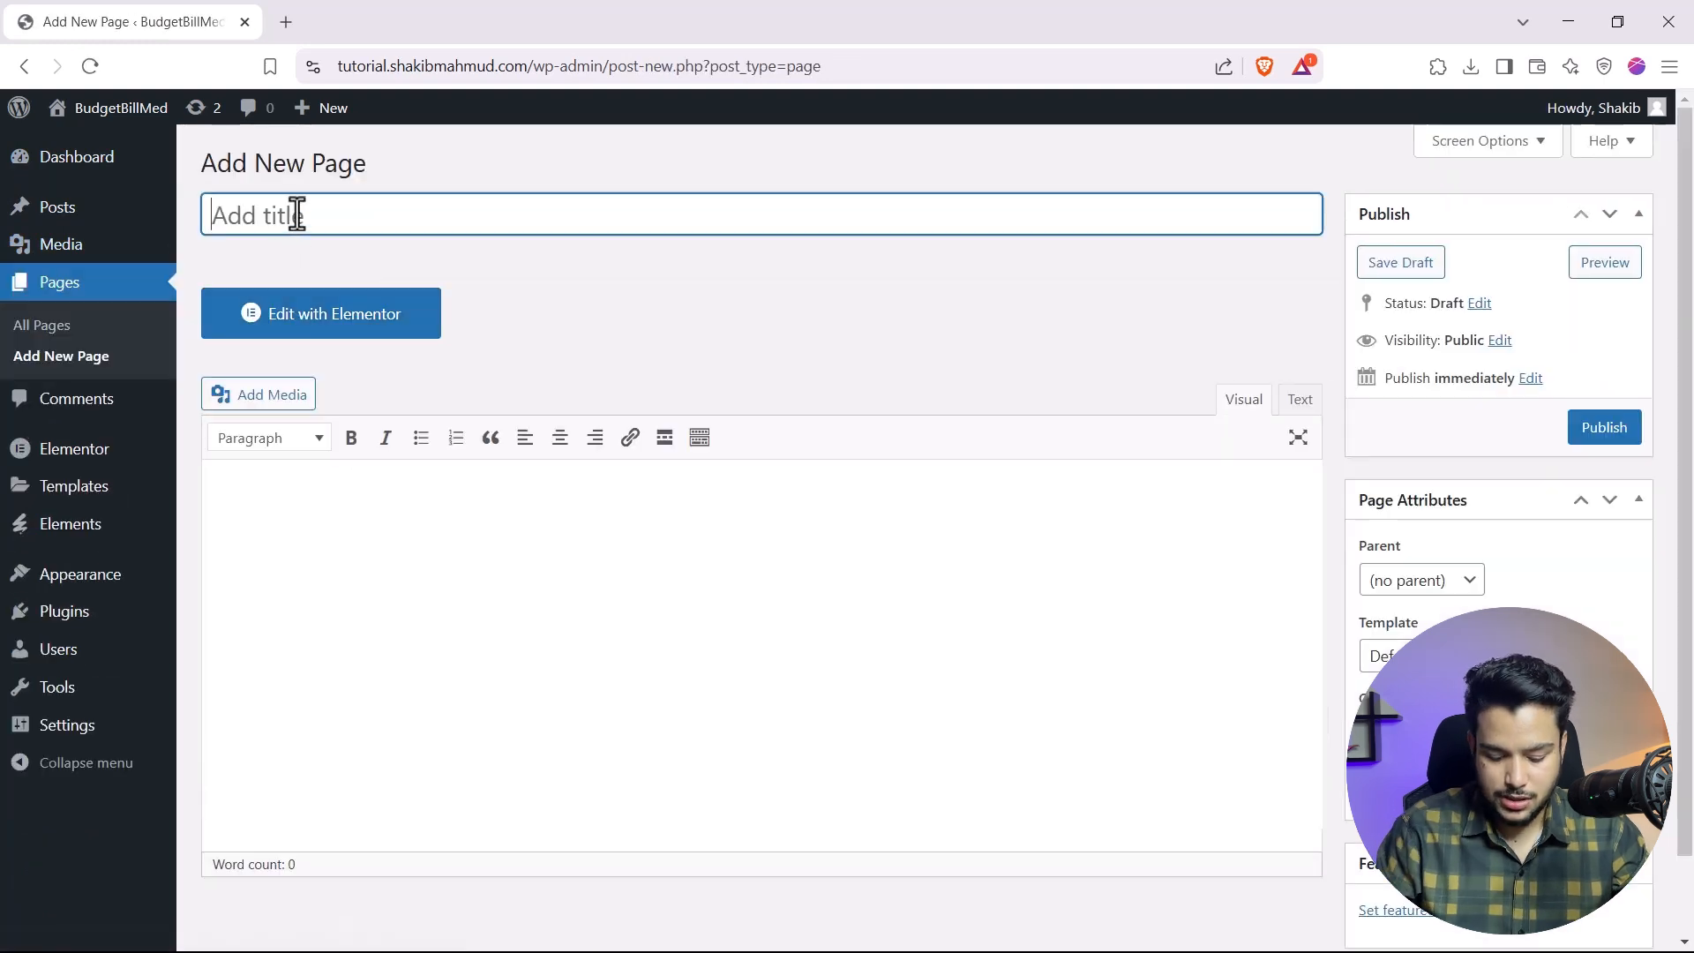
text(Home)
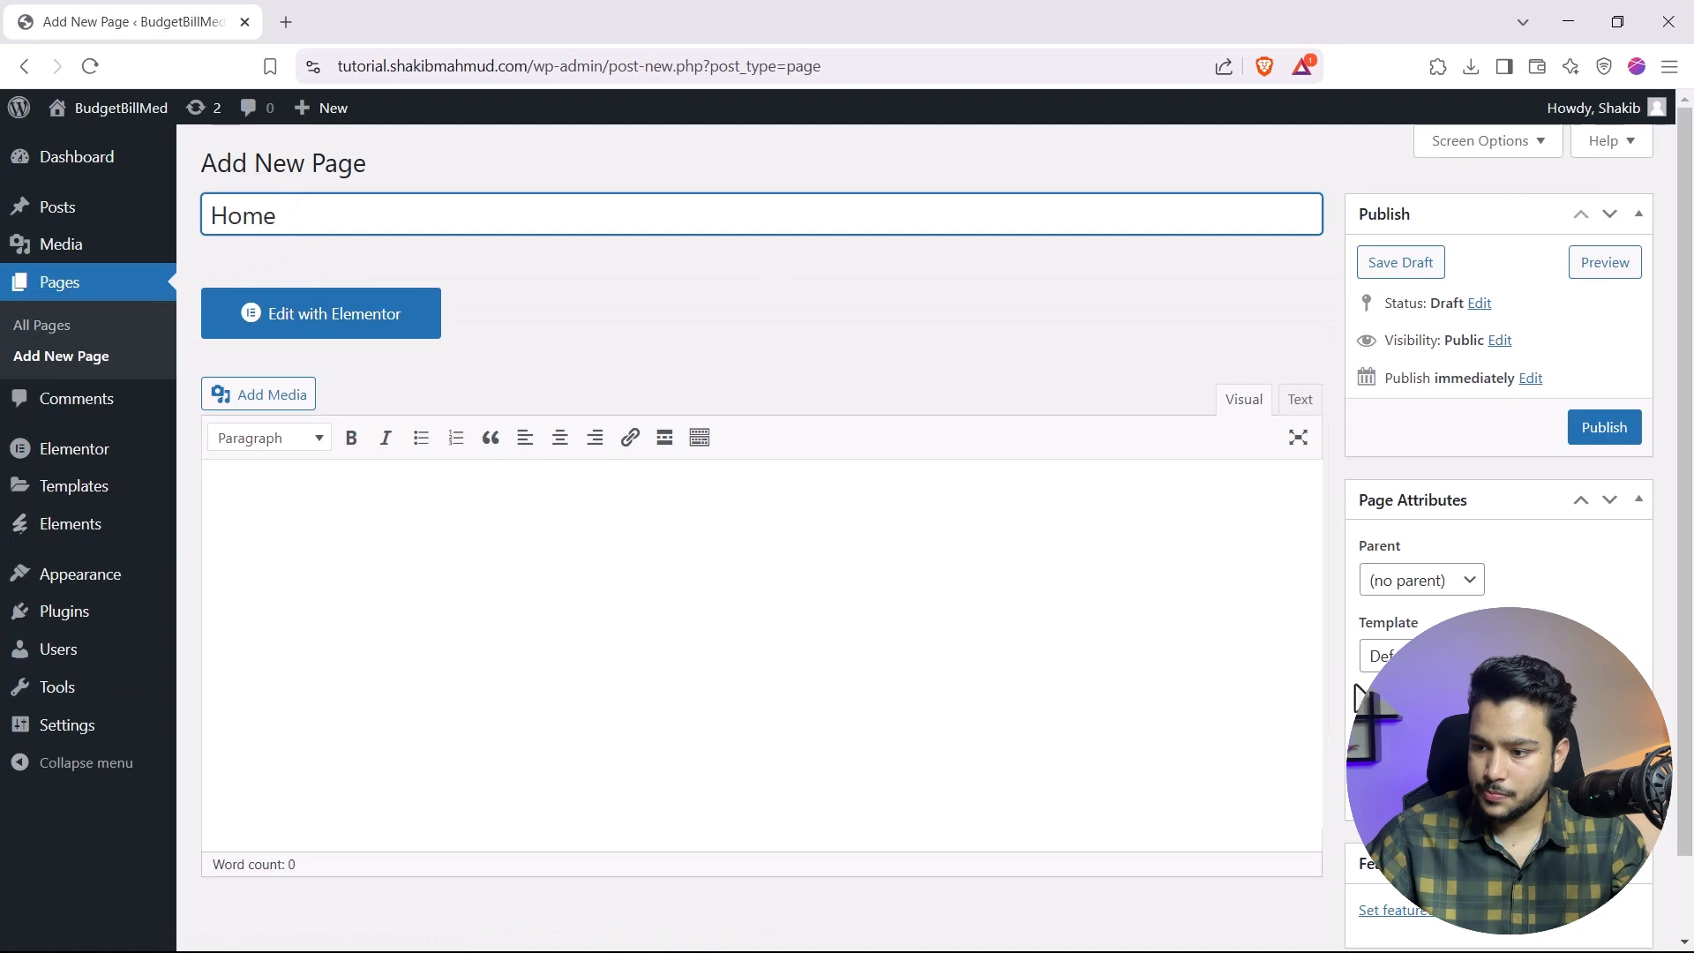
click(1376, 657)
click(1412, 697)
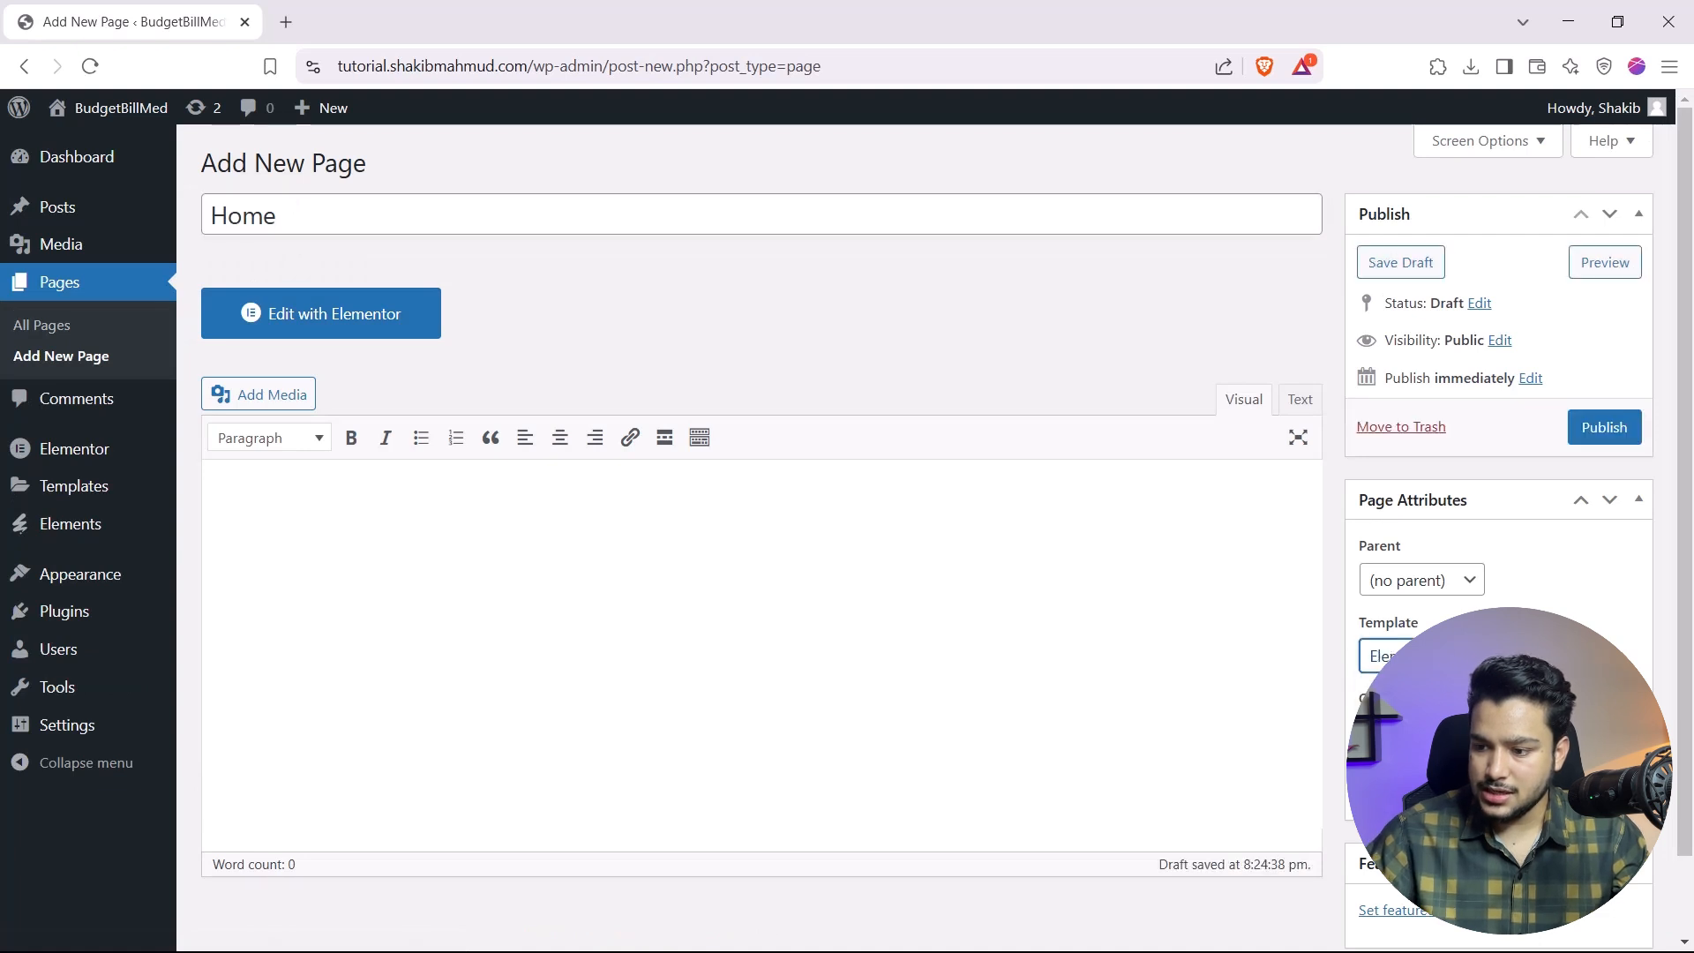
click(1614, 431)
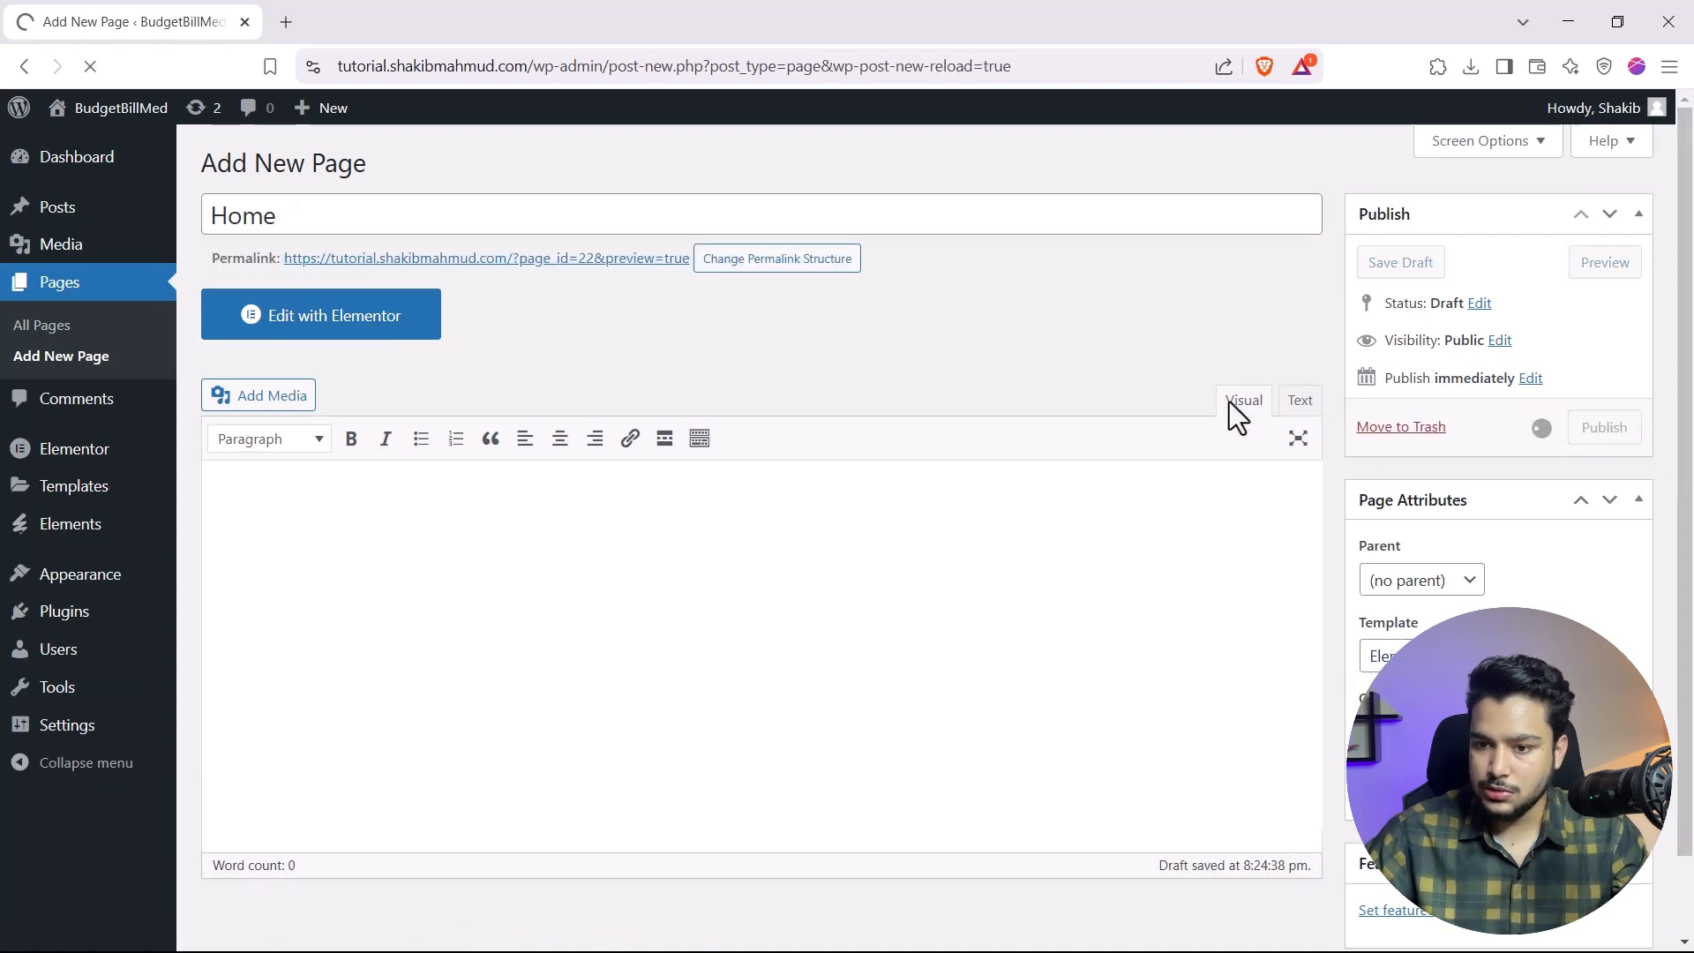
Step: Open the Home page in the Elementor editor, dismiss the notification, and add a single-column vertical flexbox container
click(370, 388)
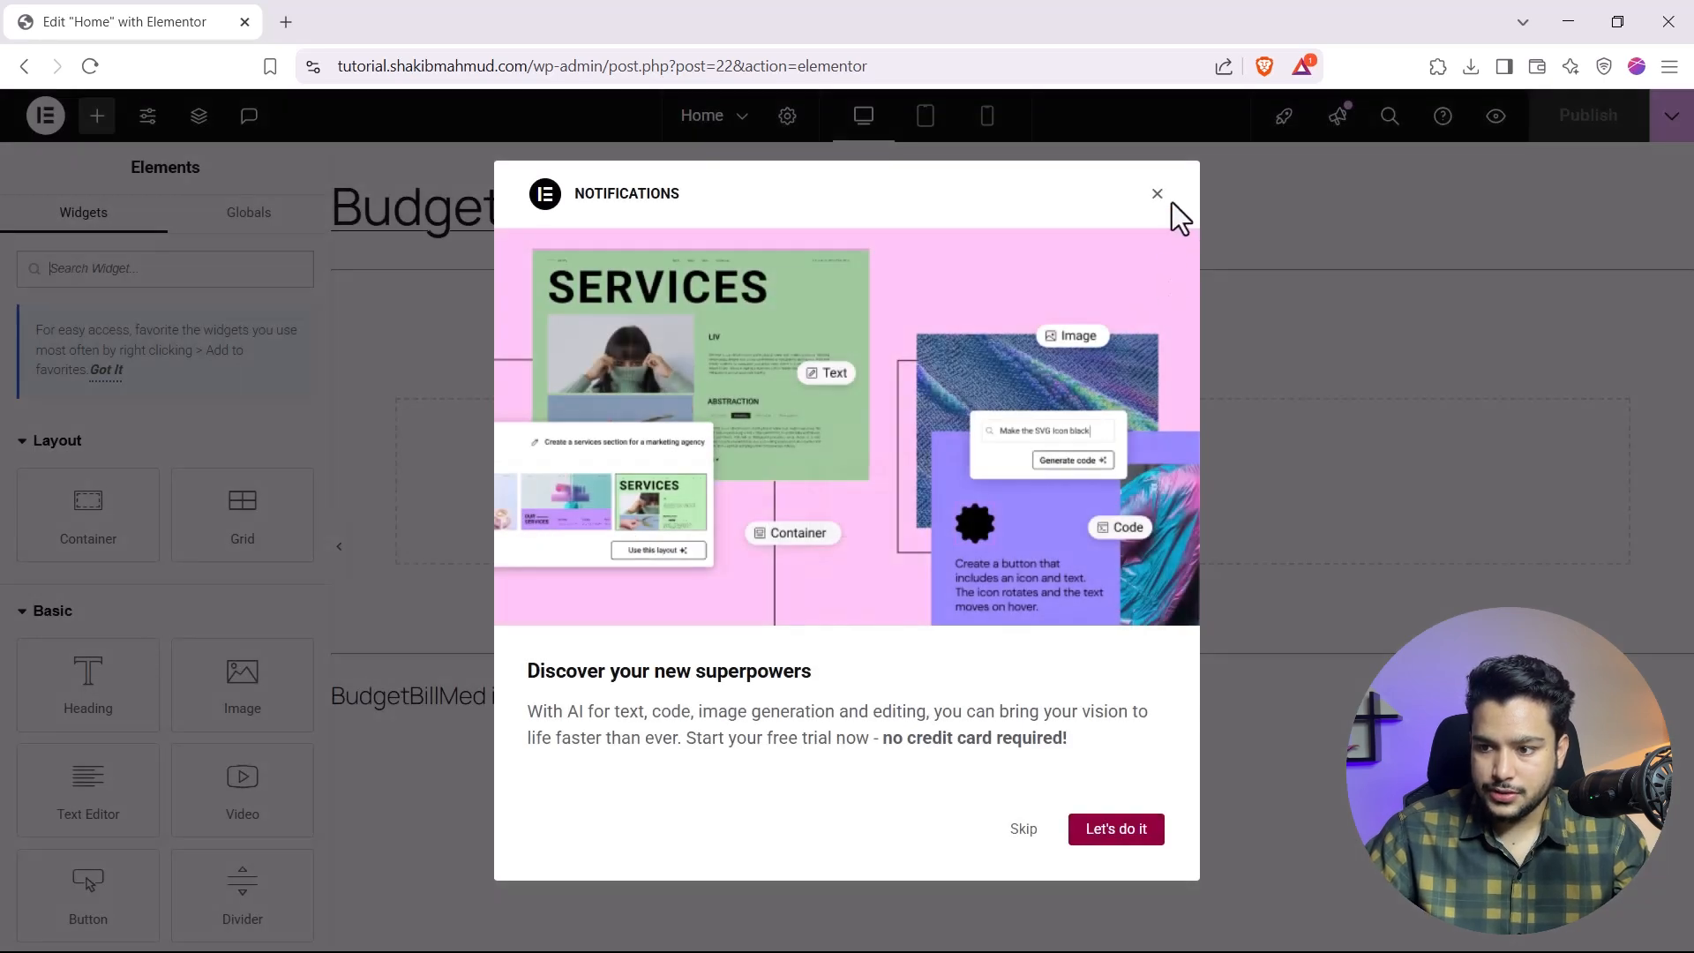
click(1157, 193)
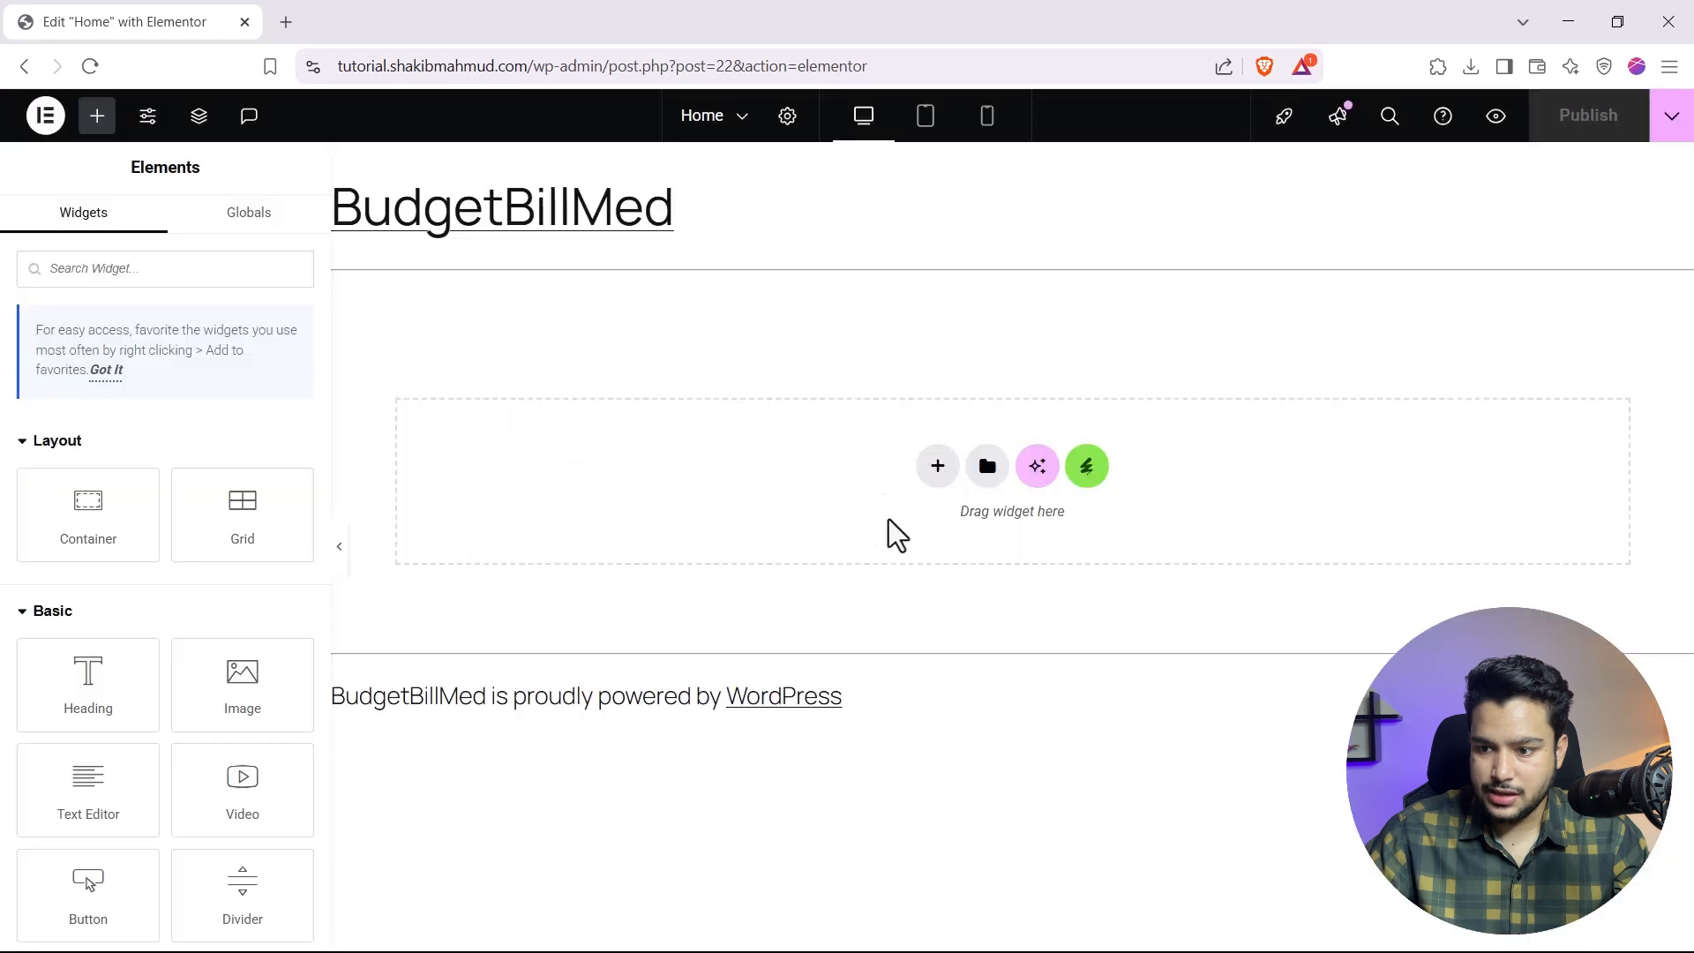
click(933, 465)
click(943, 538)
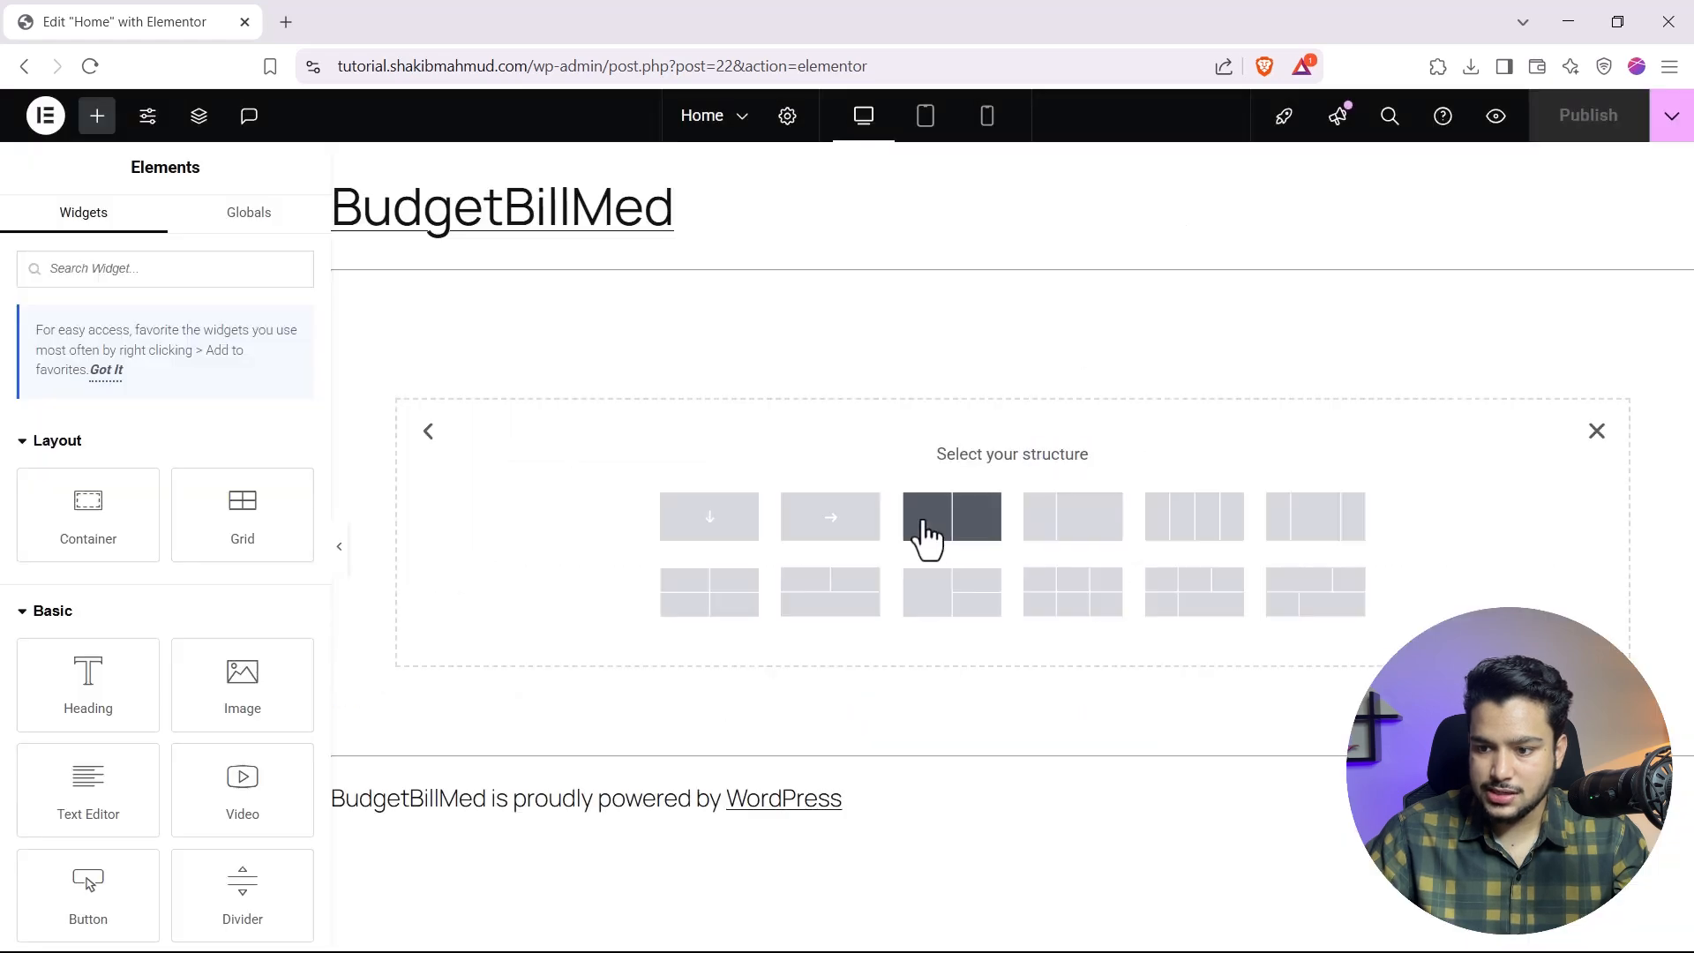
click(720, 520)
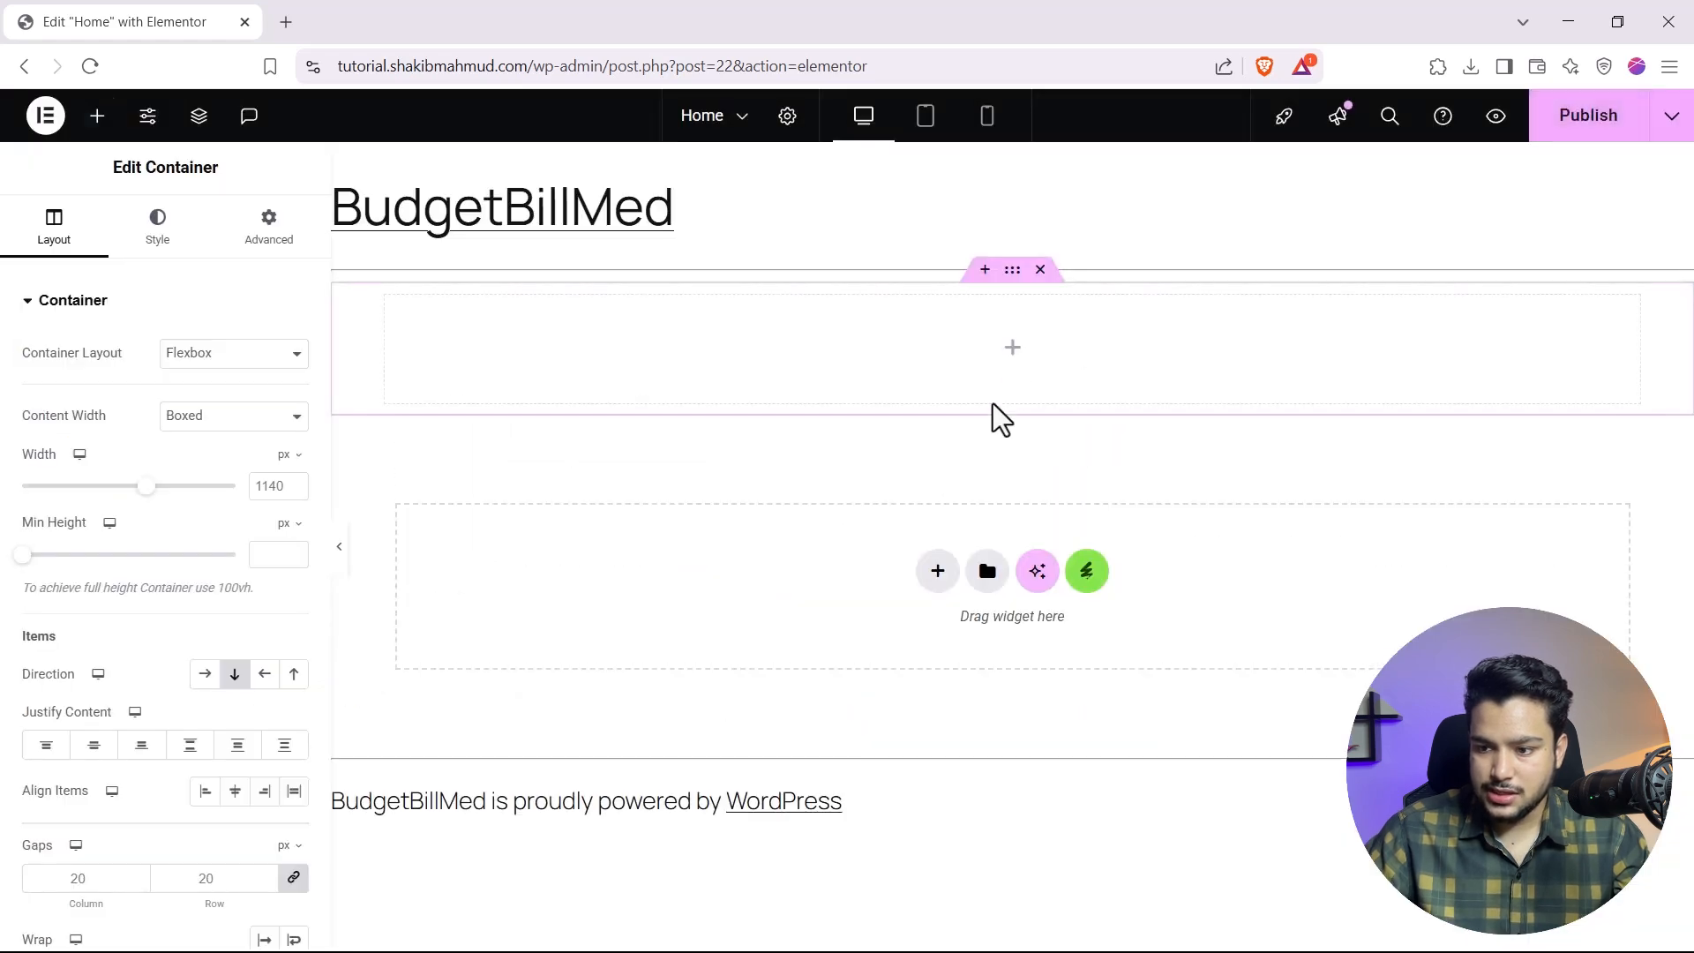
Step: Place a Social Icons widget in the empty container and add a fourth item to its icon list
click(99, 117)
text(s)
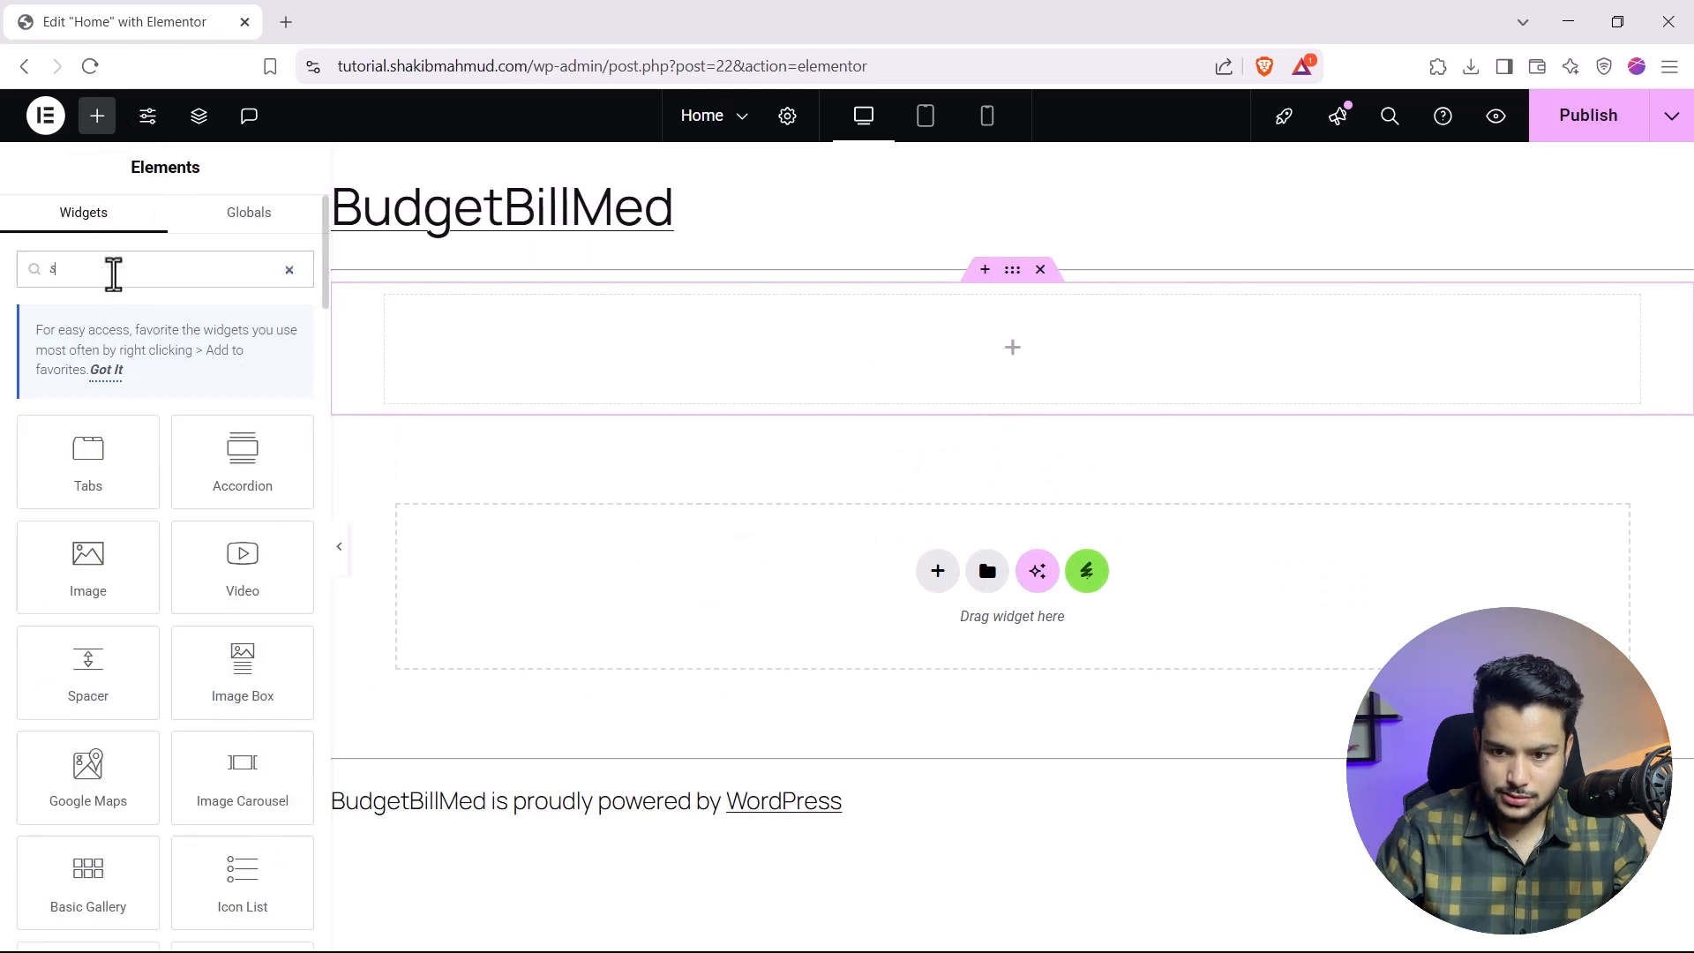
text(ocia)
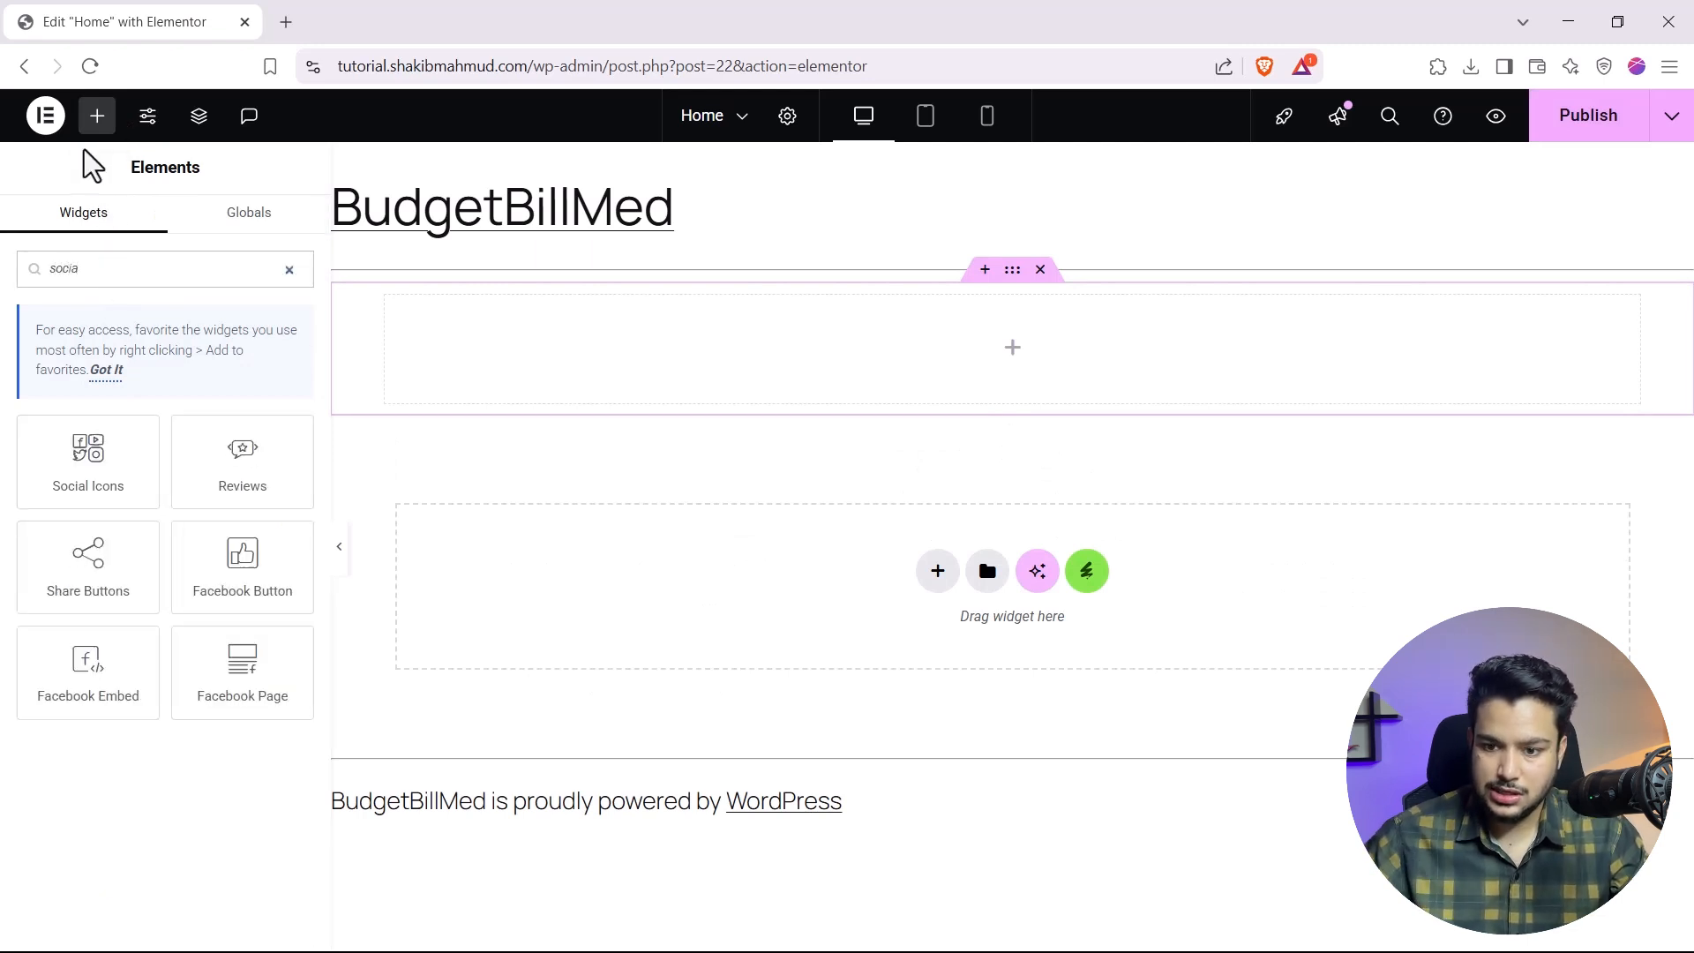
drag(107, 476, 583, 349)
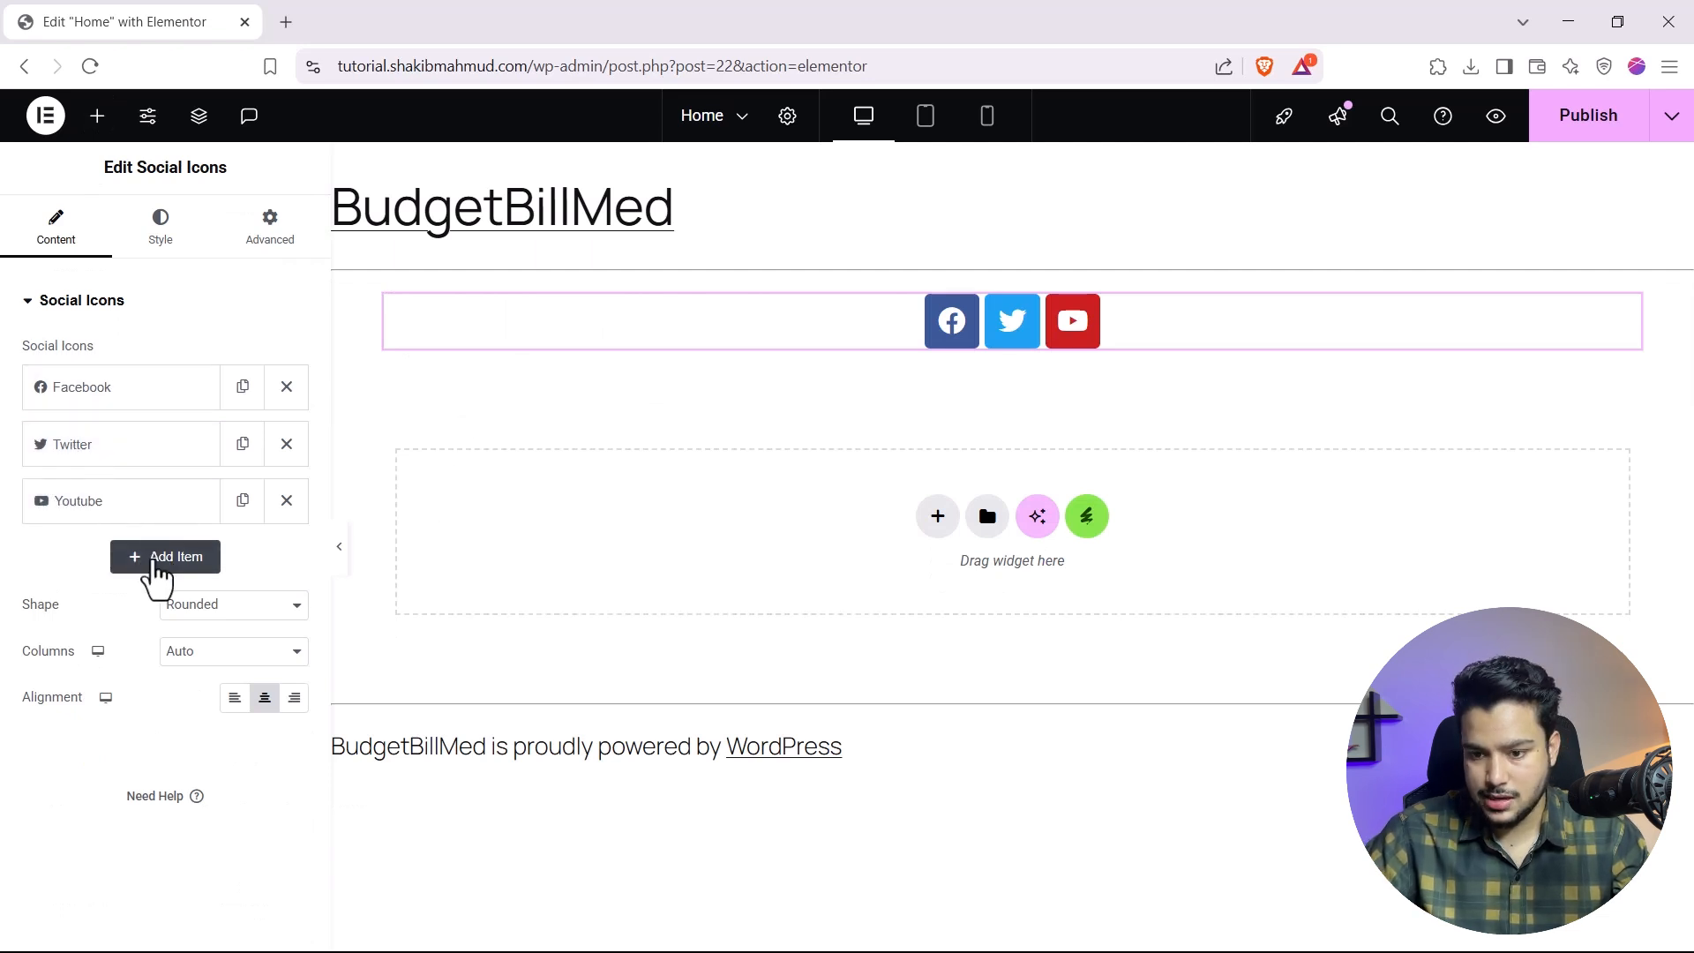
click(157, 558)
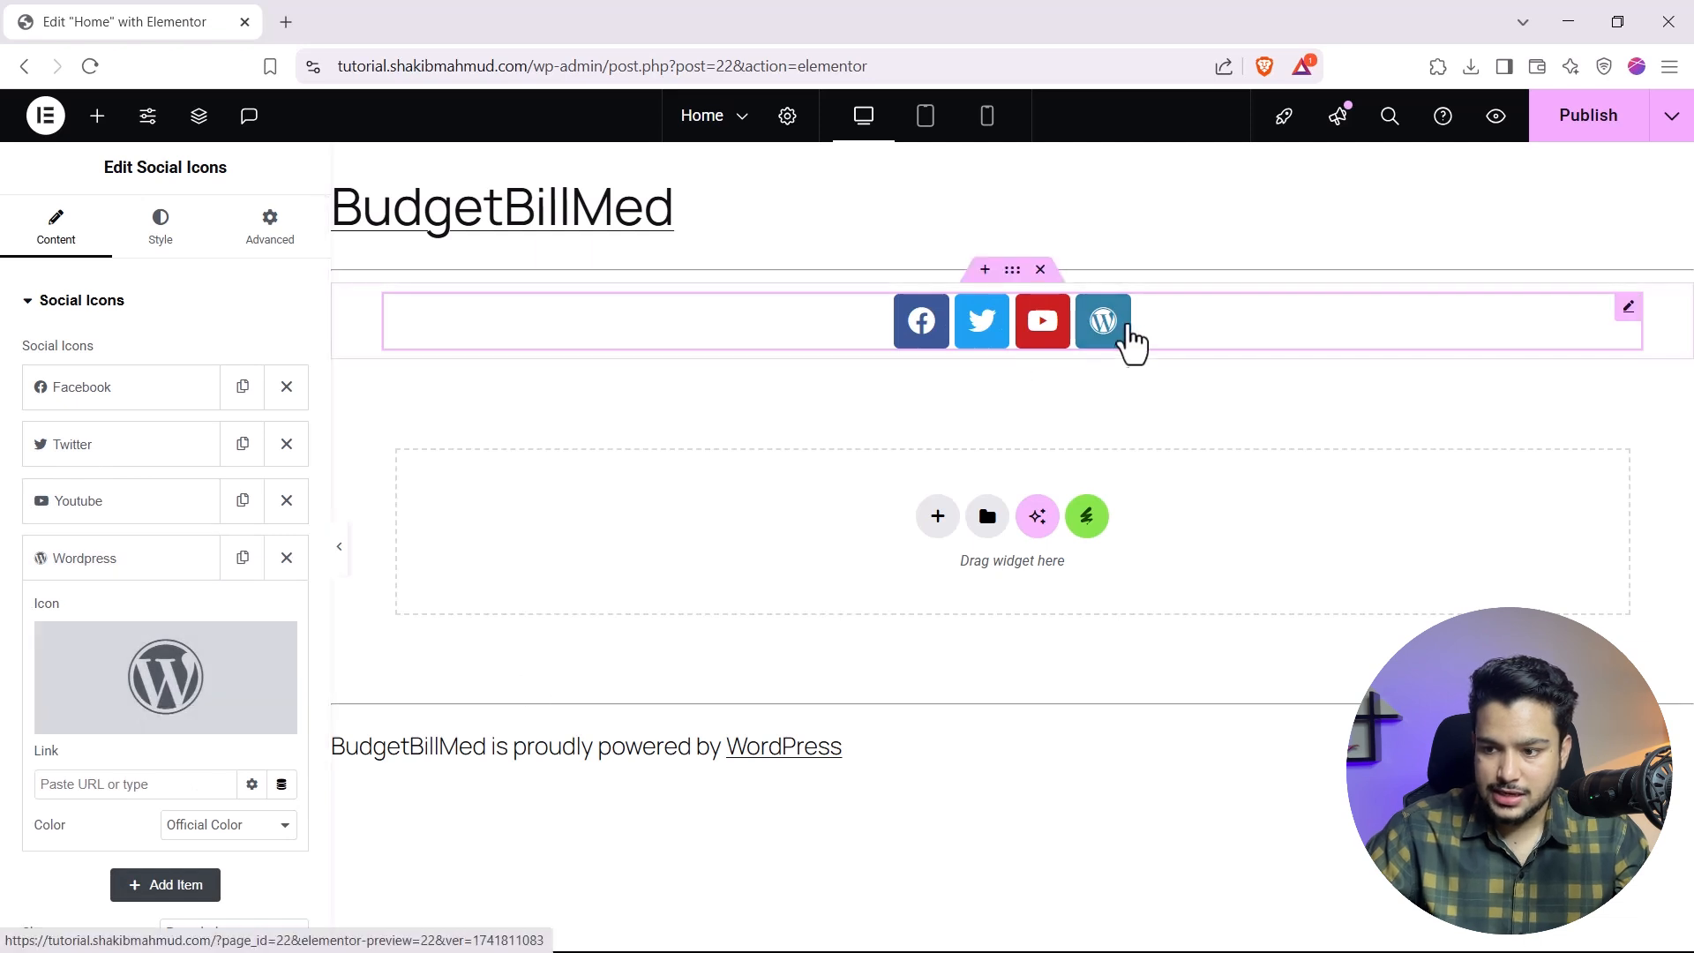
Step: Assign the Tiktok icon from the Tiktok Icon library to the fourth social icon item and publish the page
mouse_move(182, 632)
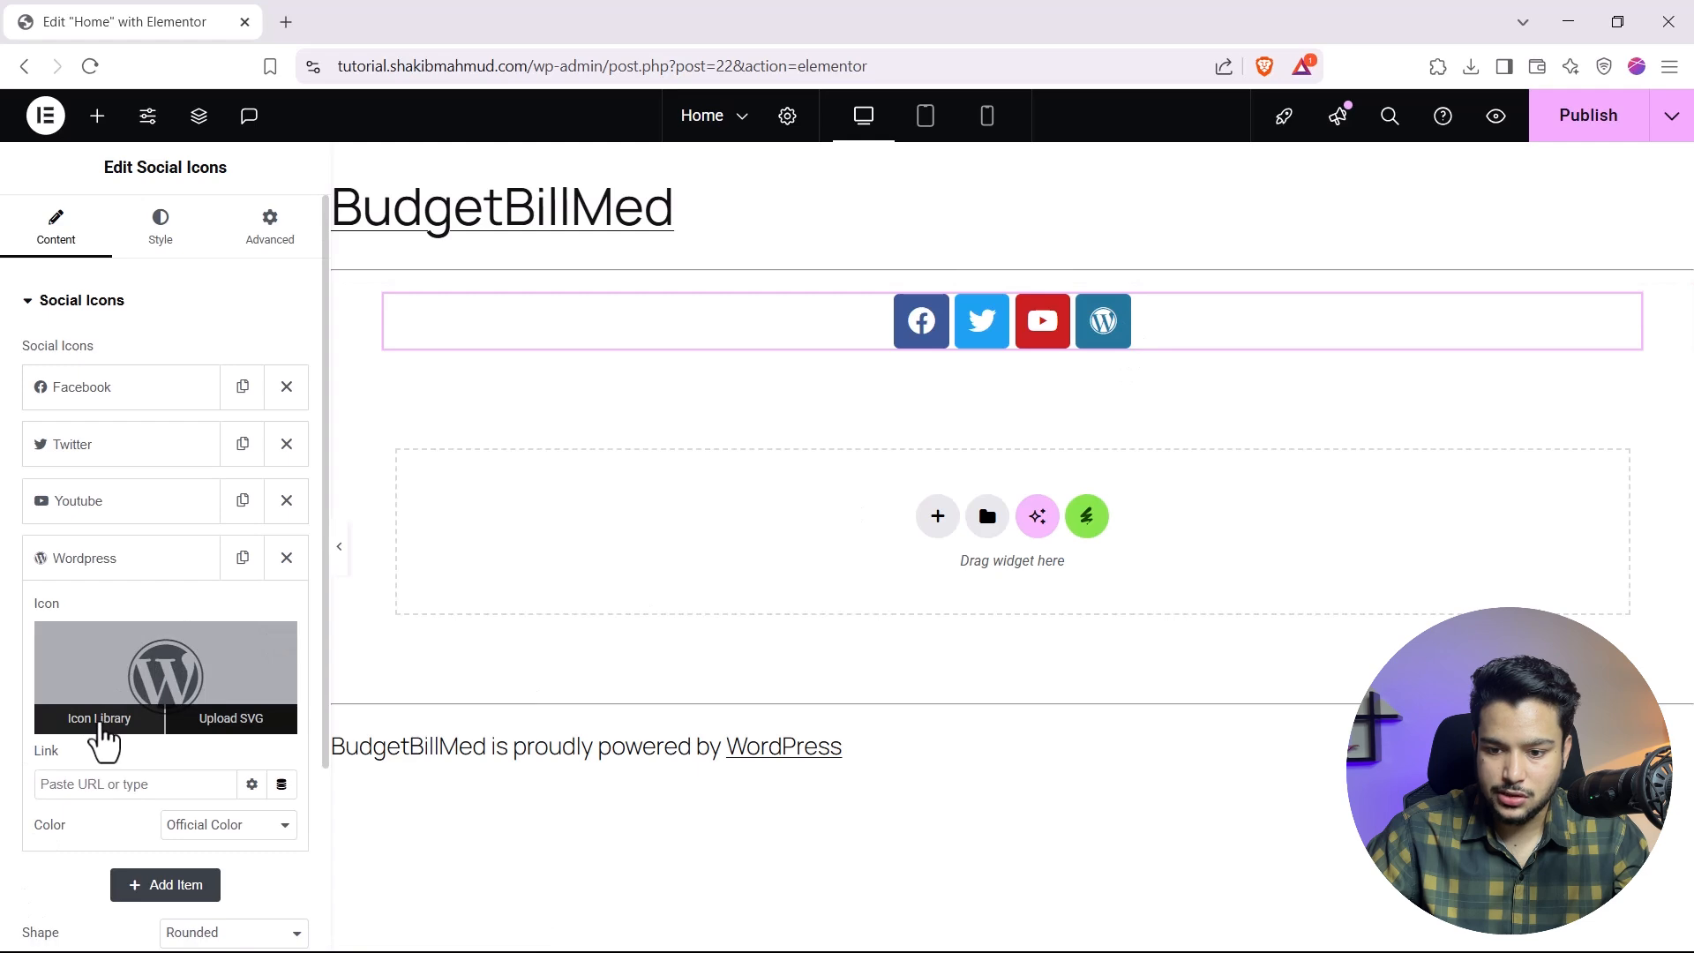
click(100, 725)
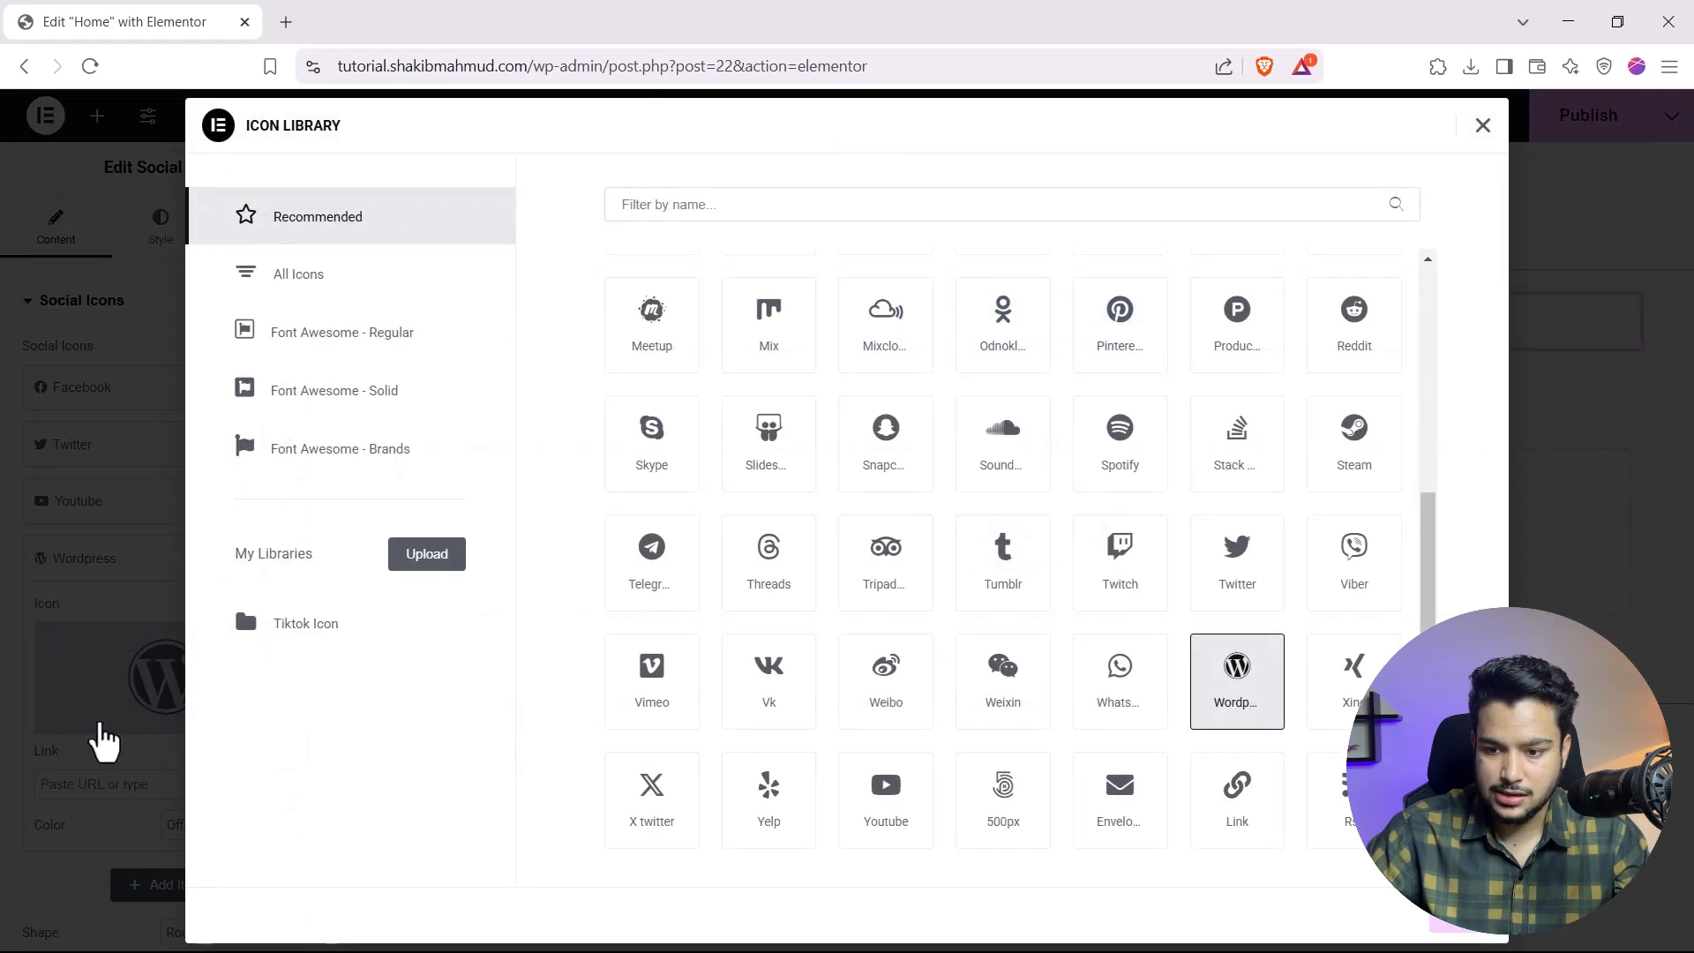
click(303, 637)
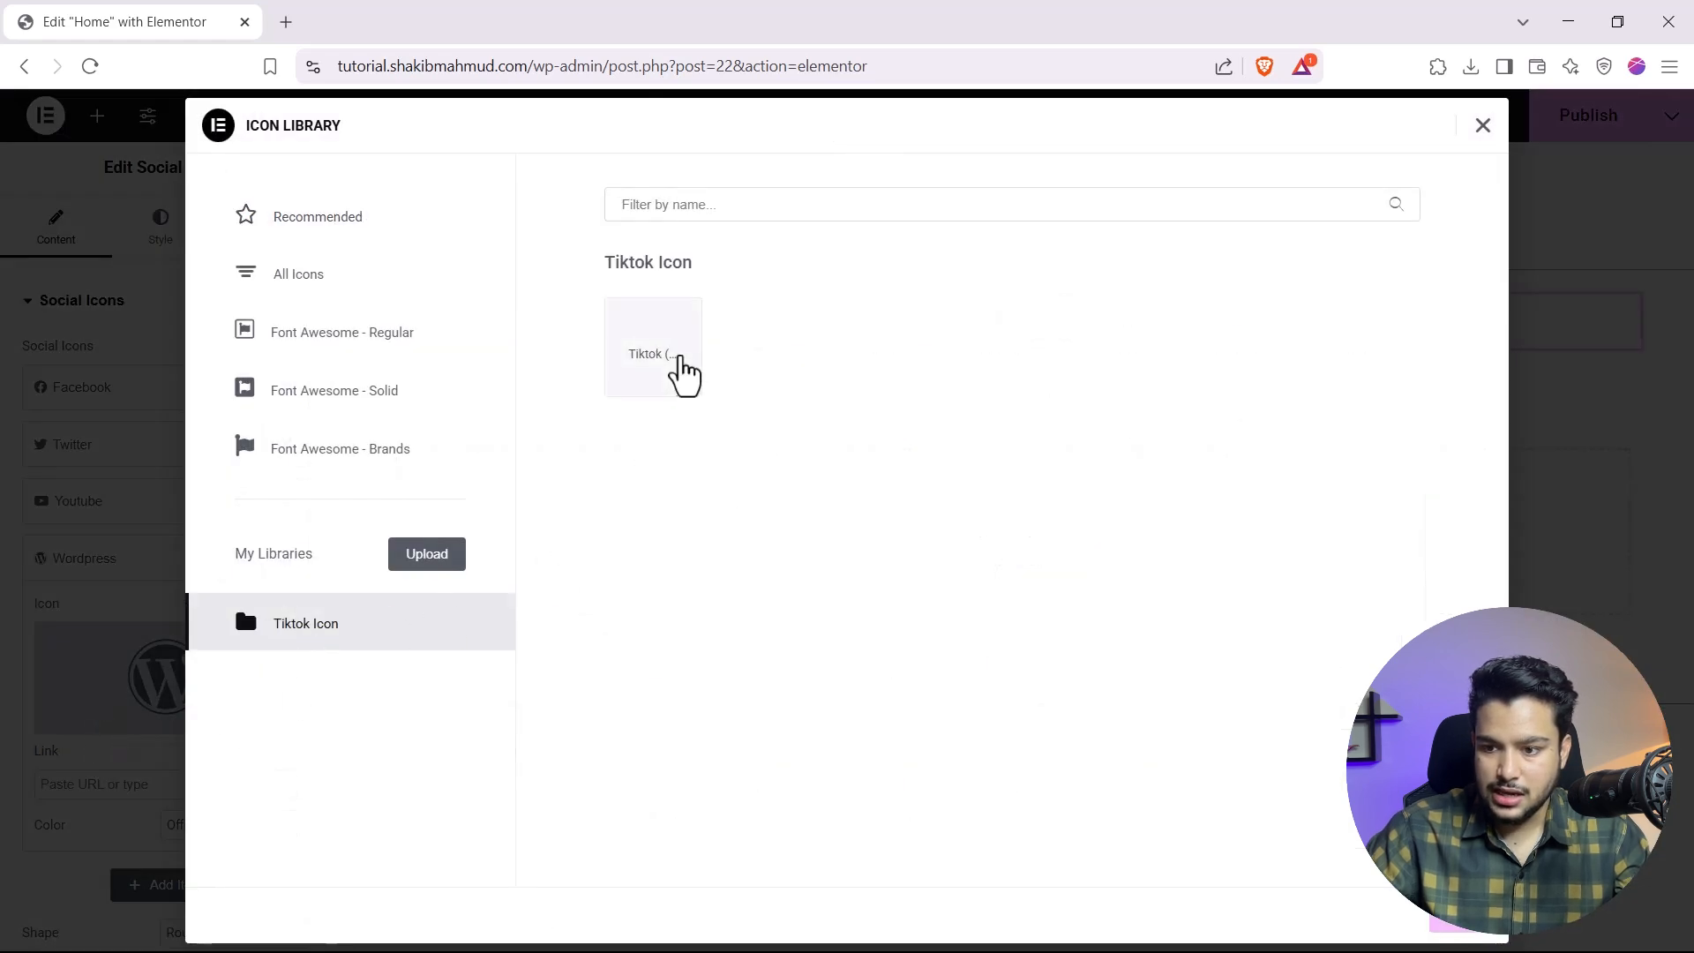
click(681, 372)
click(1467, 933)
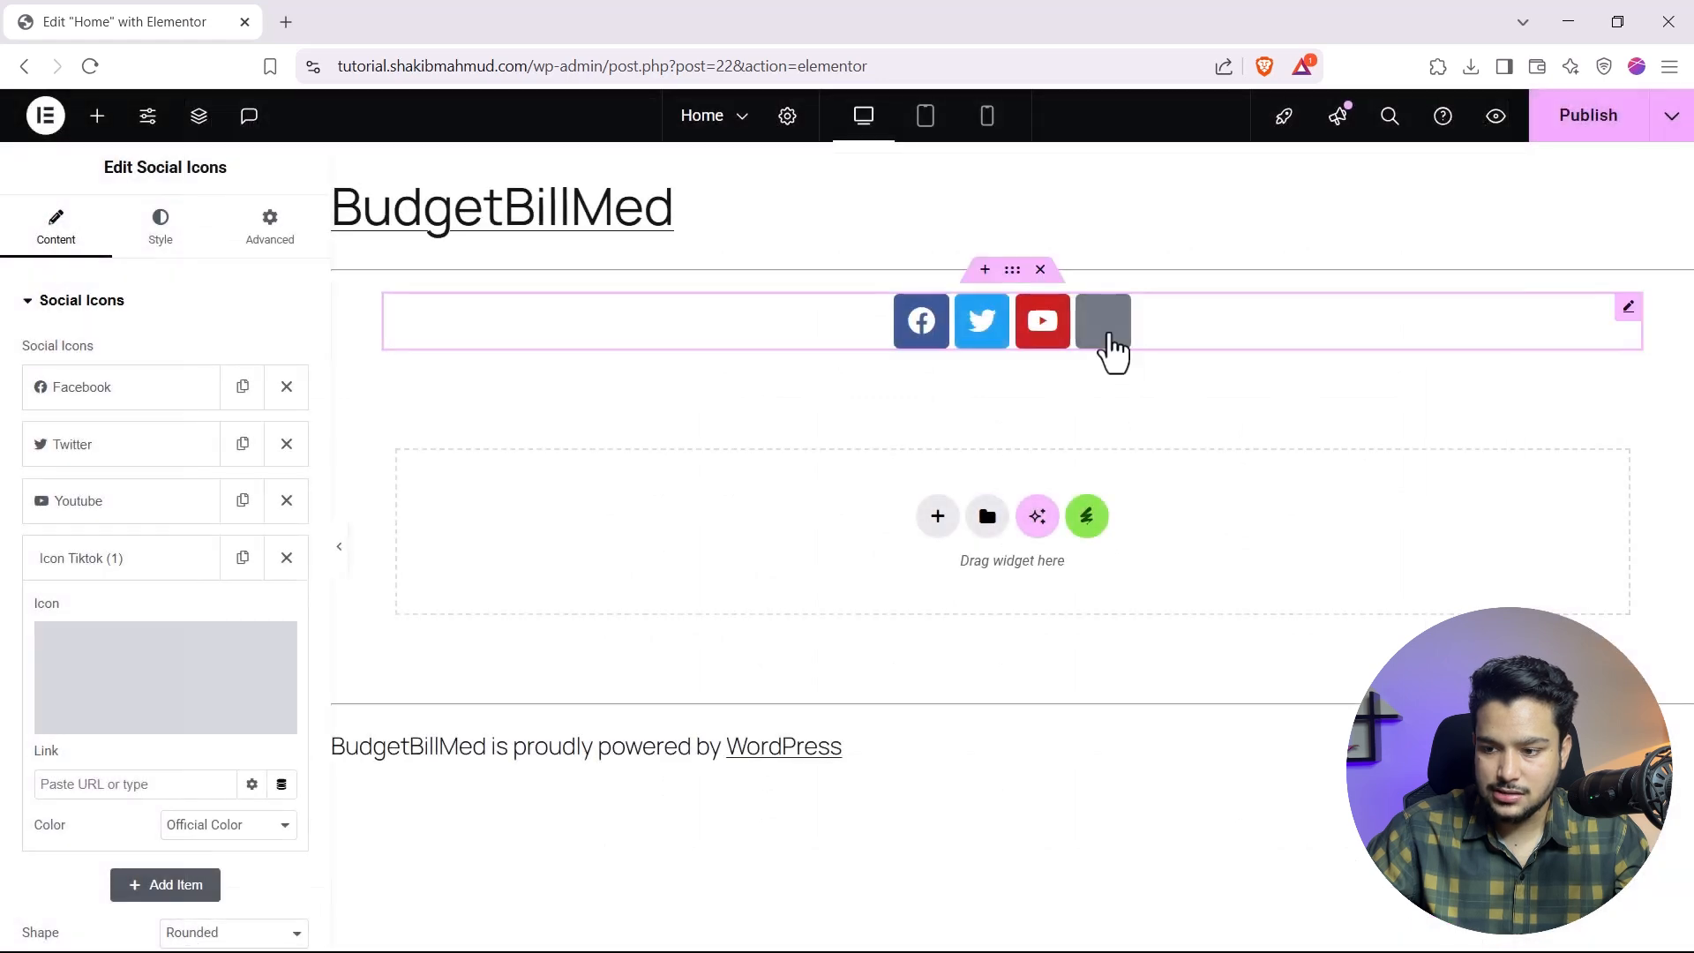
click(1606, 126)
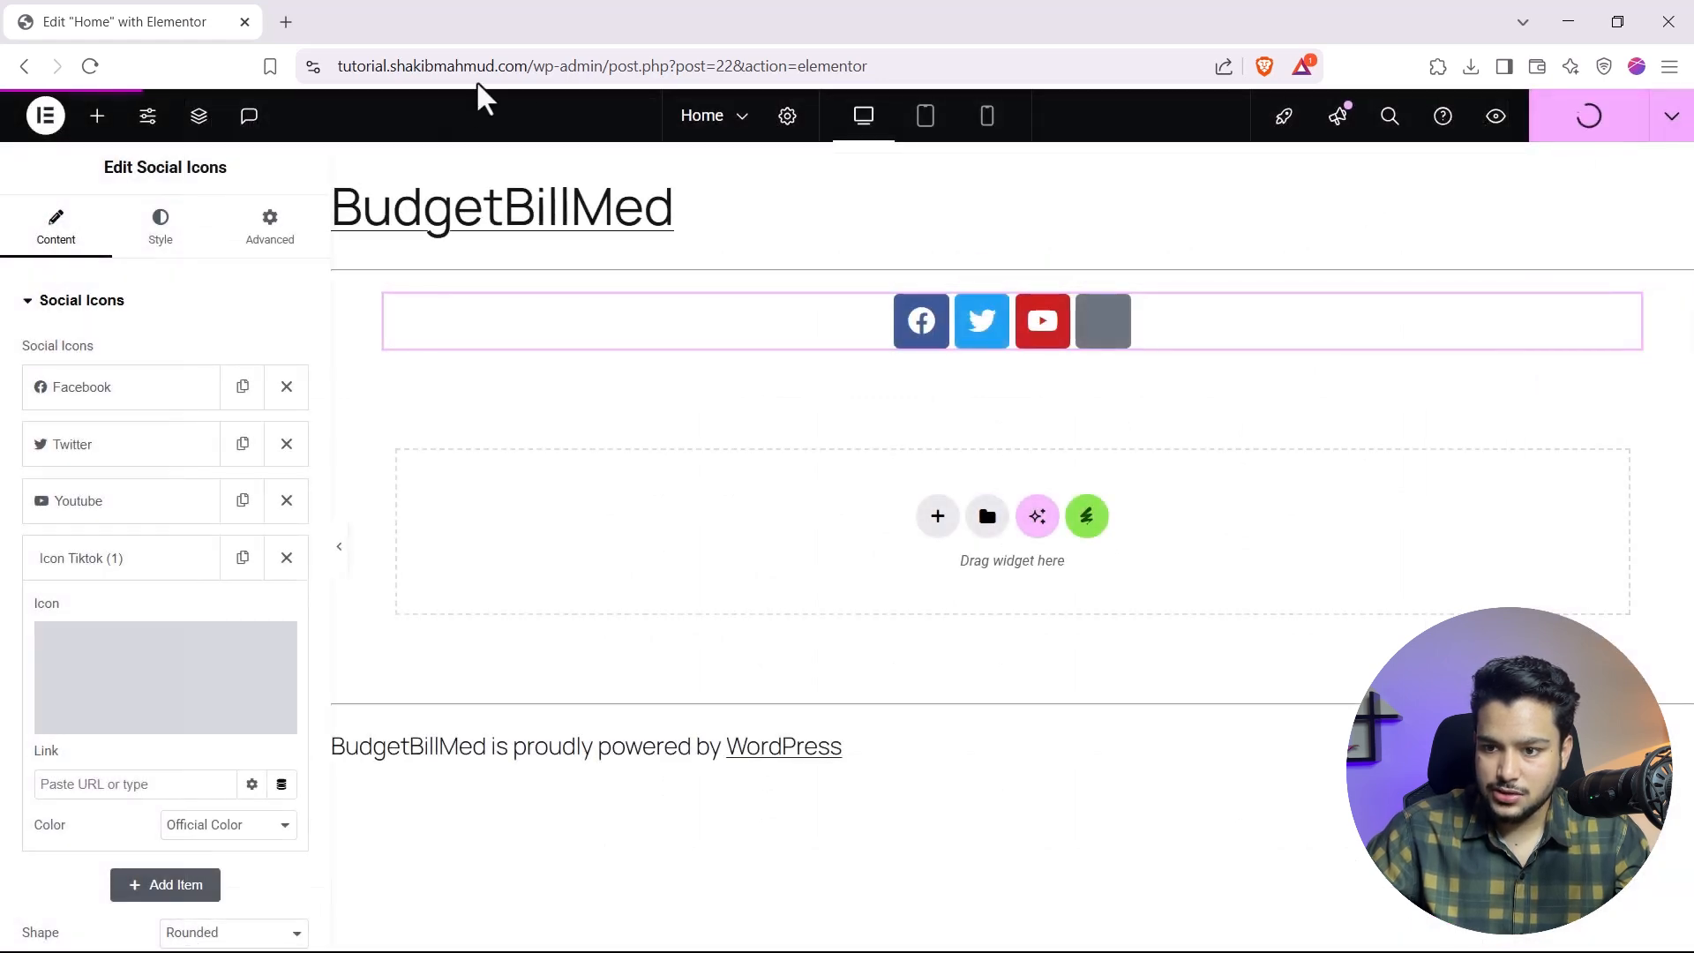
Step: Open the site's wp-admin dashboard in a new browser tab and go to Elementor's Custom Icons list
drag(606, 69, 4, 129)
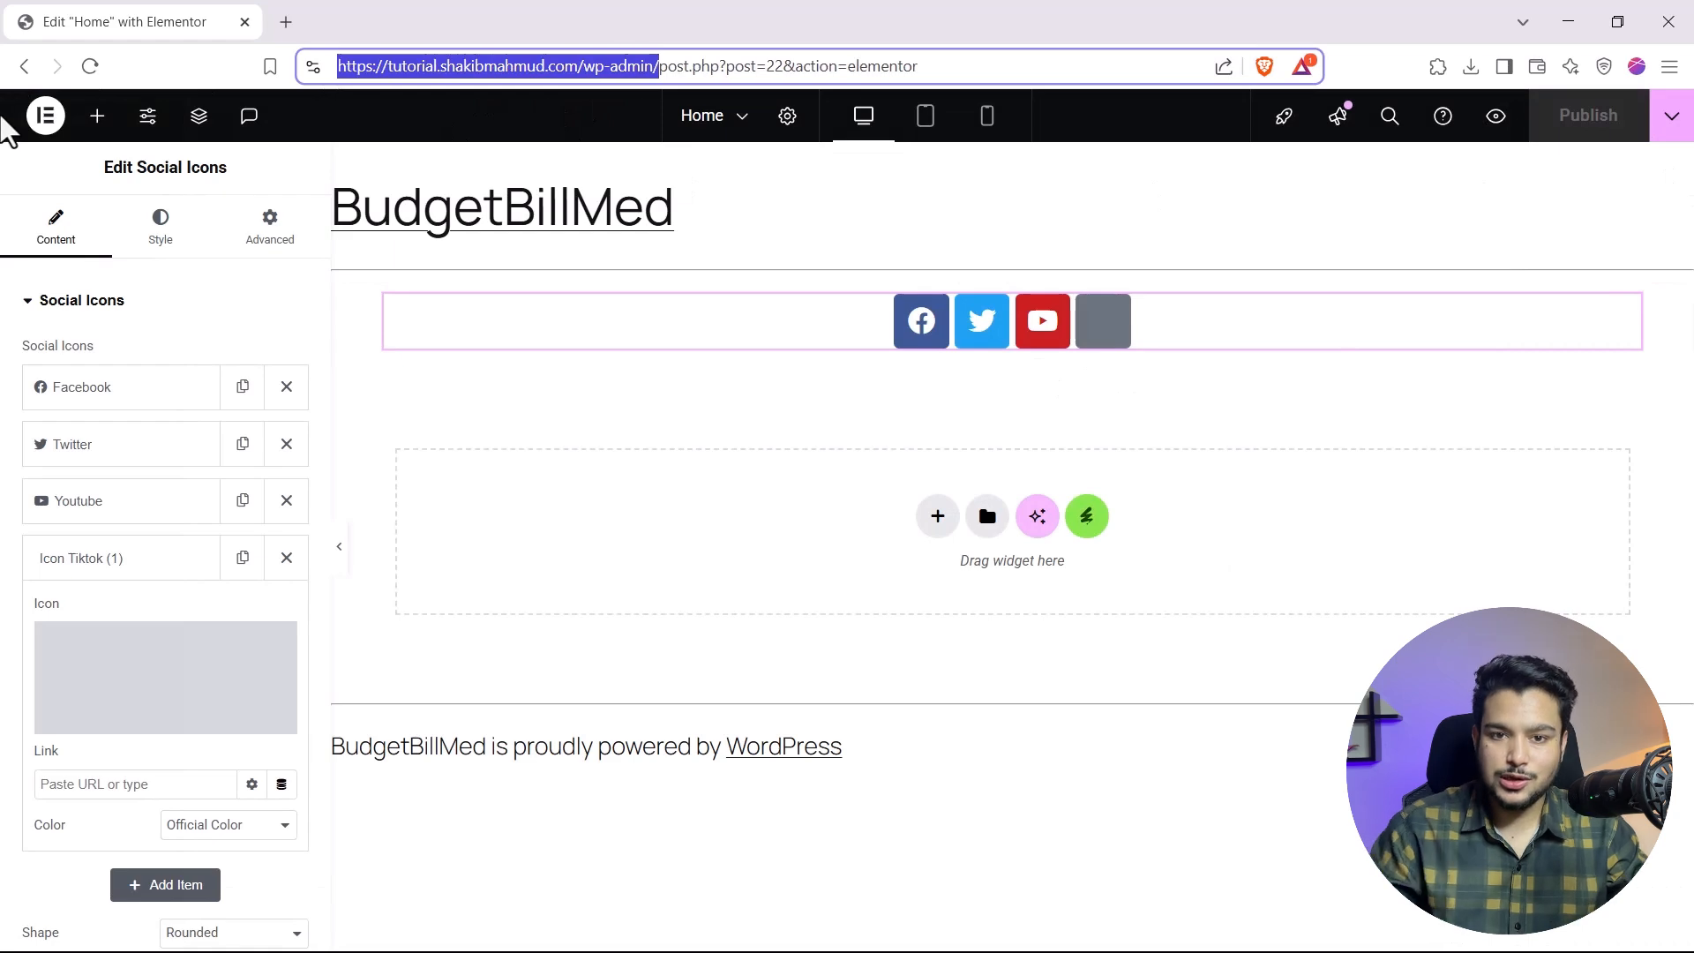
key(ctrl+c)
key(ctrl+t)
key(ctrl+v)
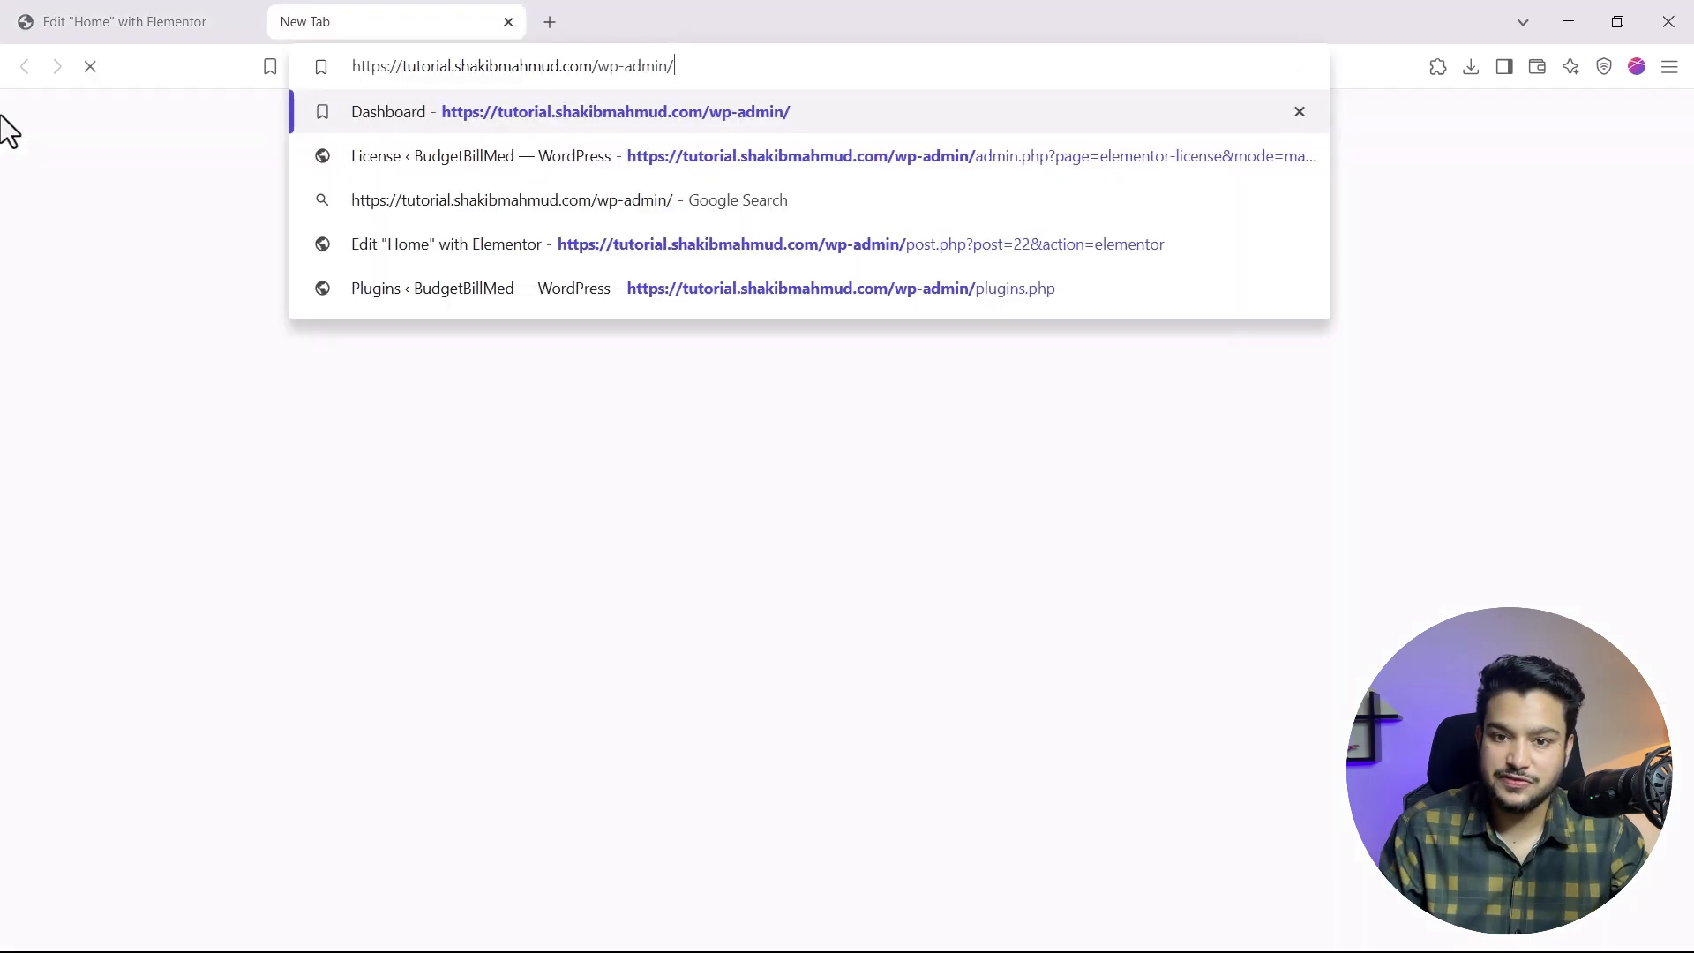
key(Return)
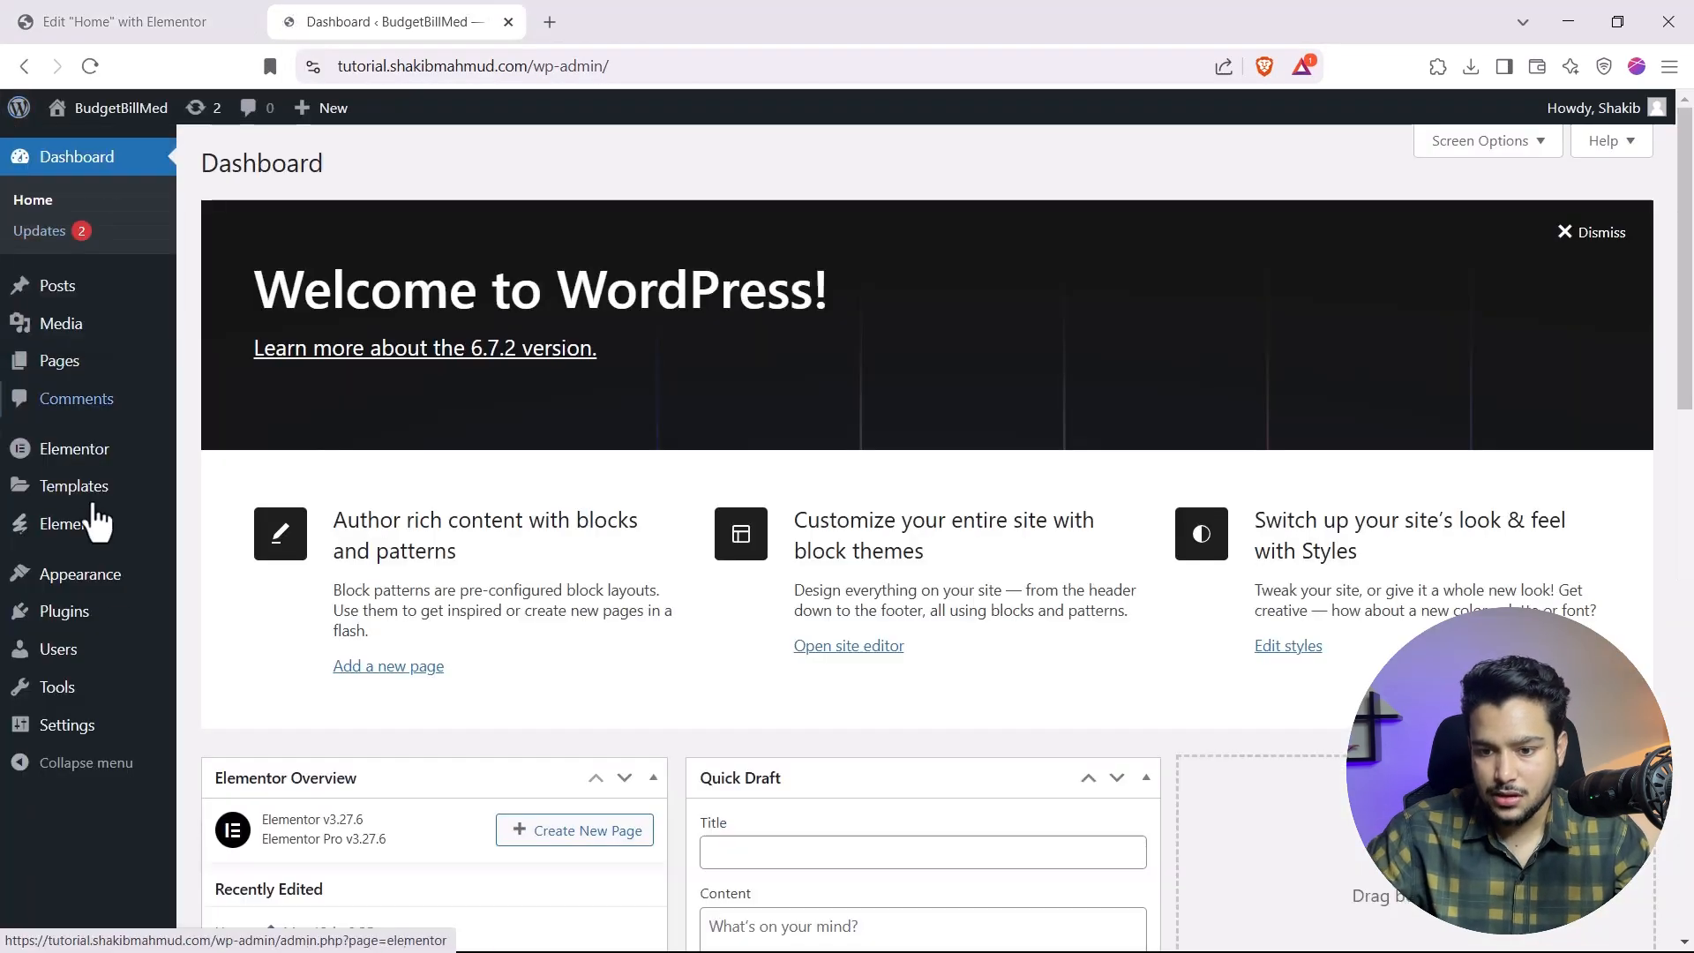
mouse_move(76, 464)
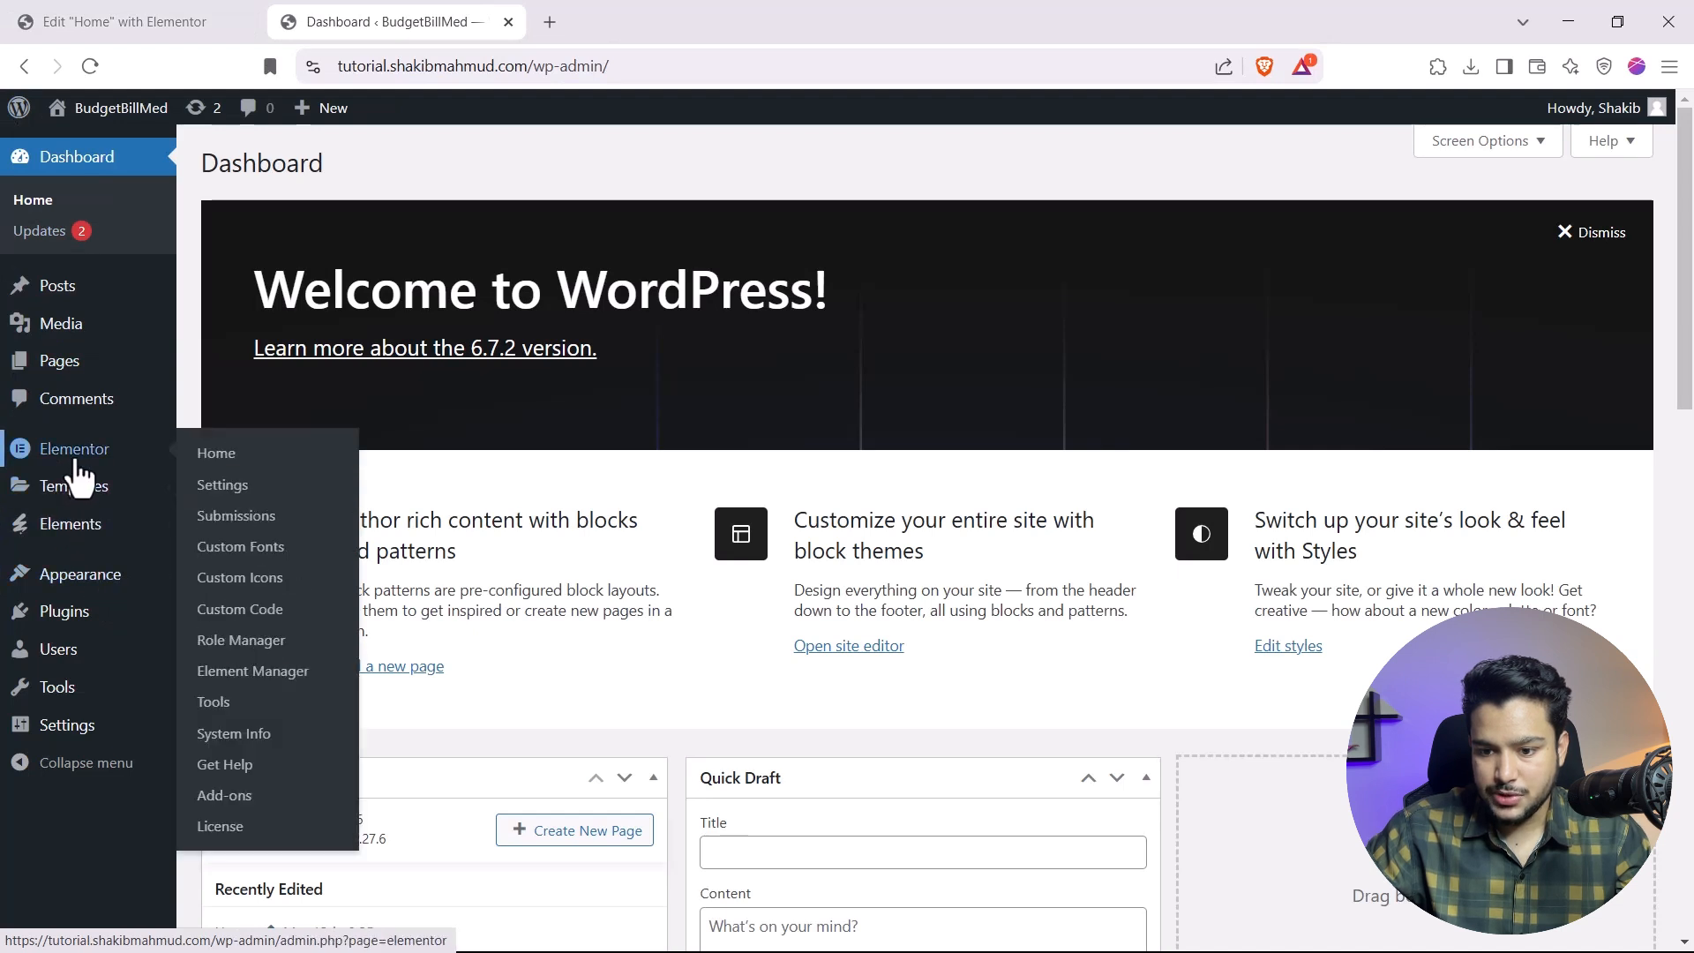
click(252, 582)
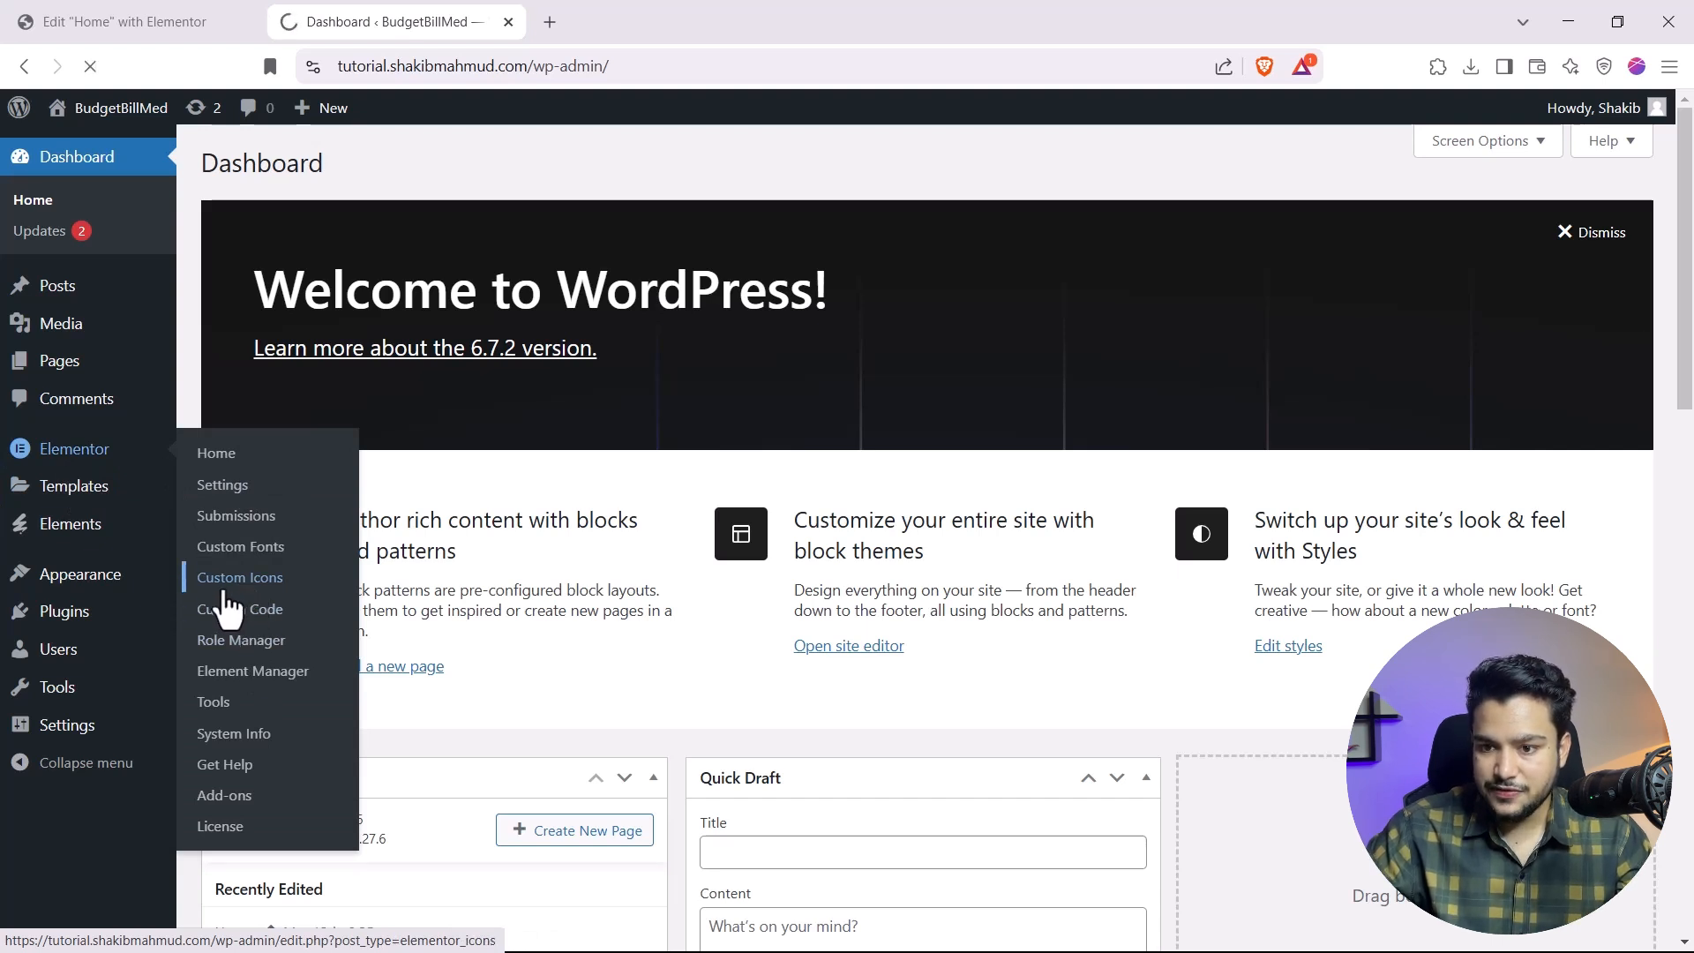
click(468, 164)
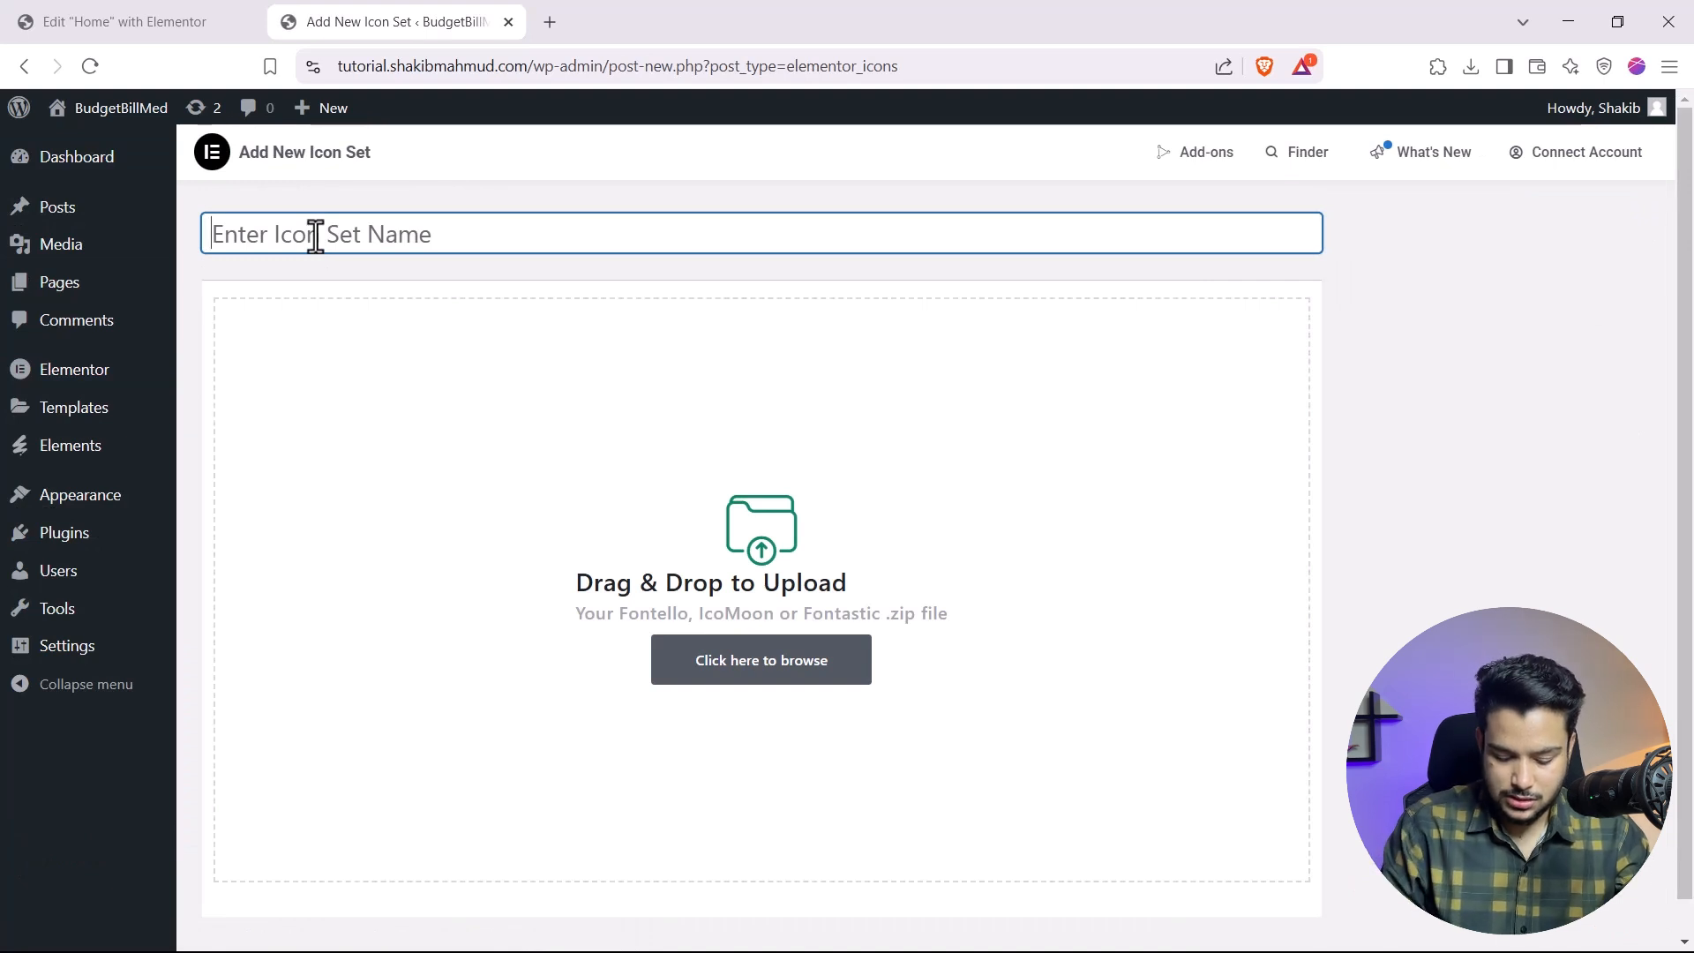
text(Tiktok)
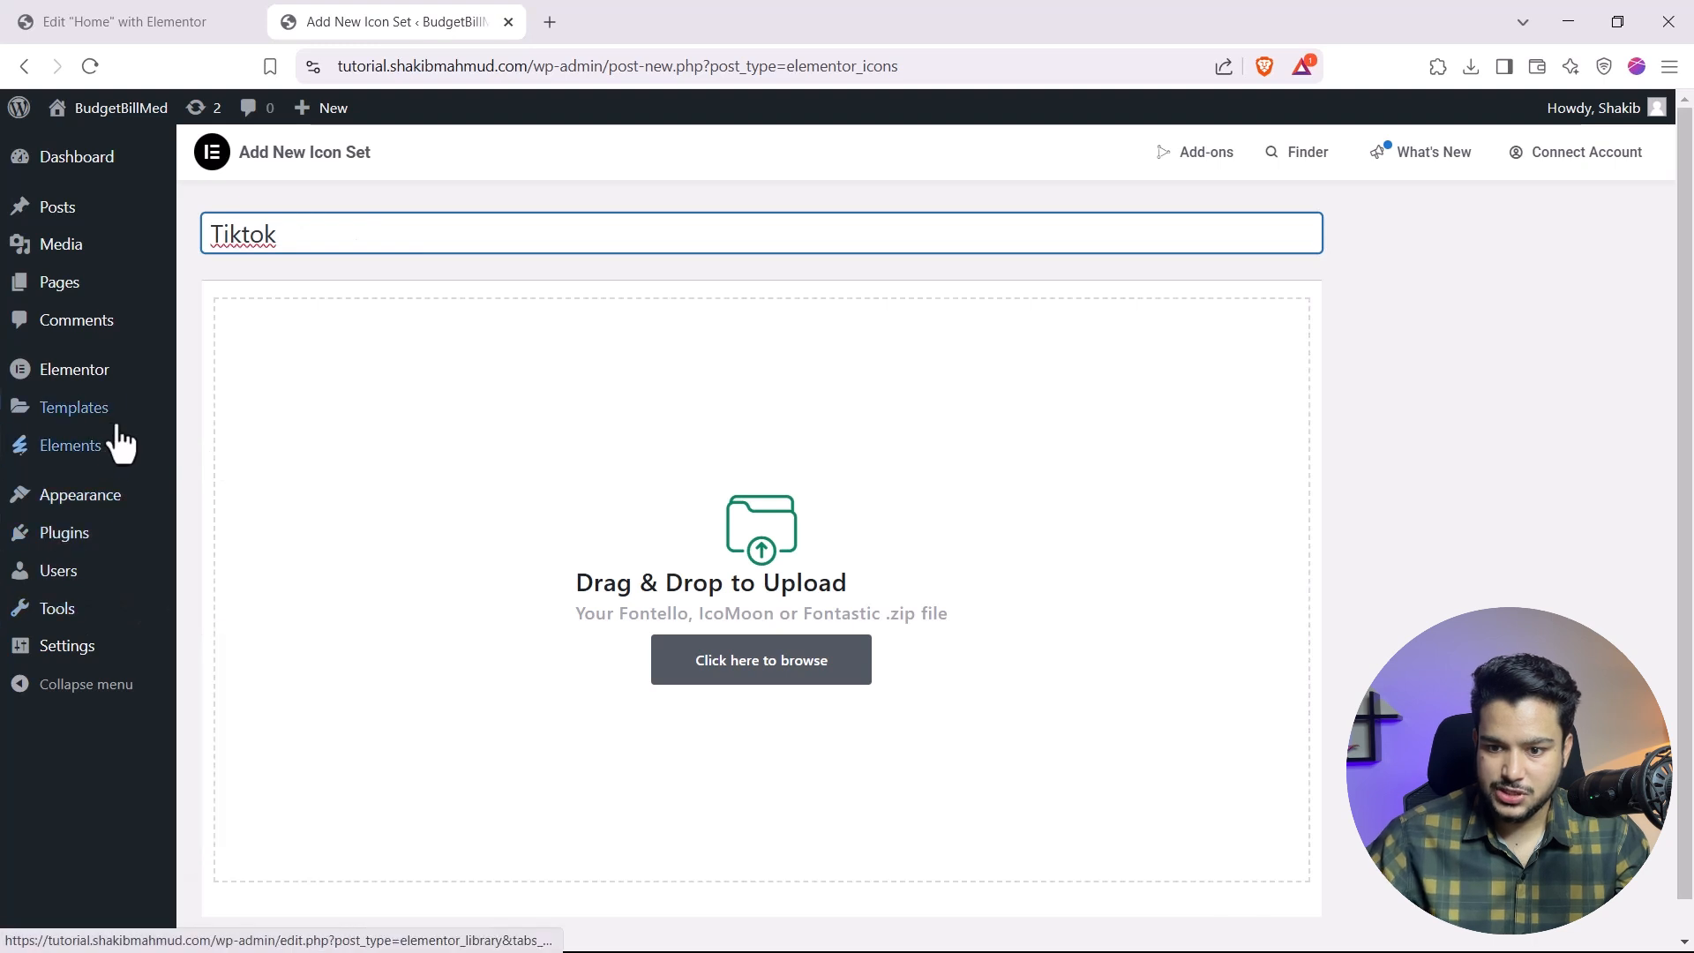
mouse_move(87, 379)
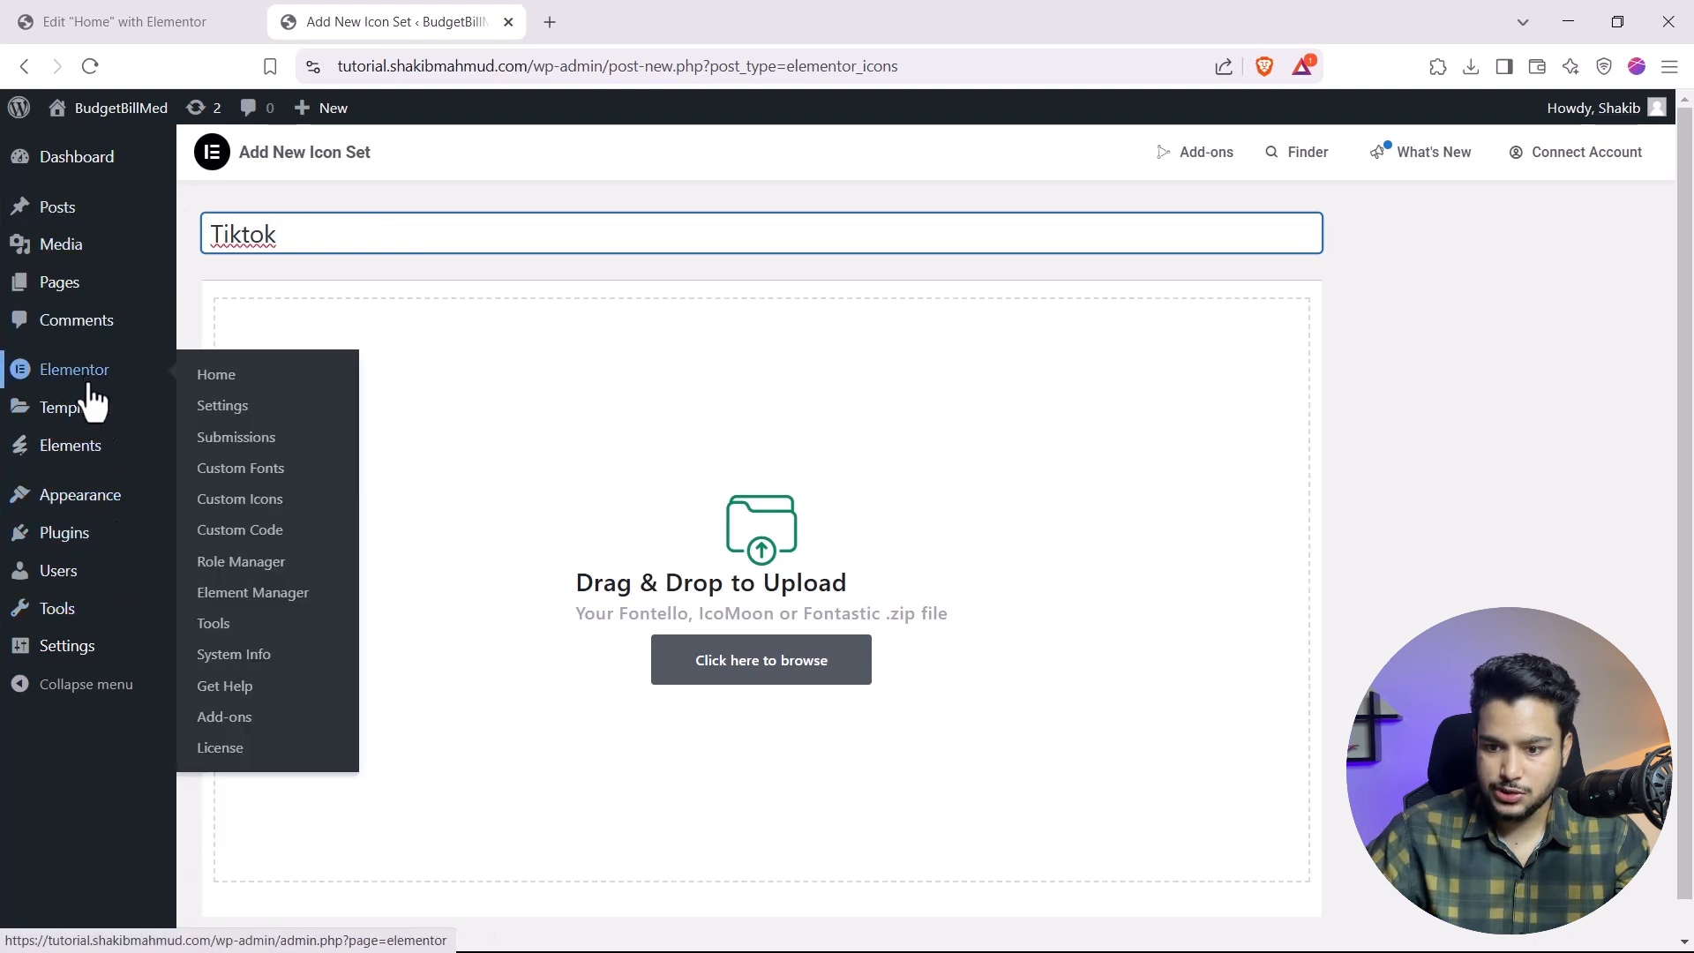
click(268, 501)
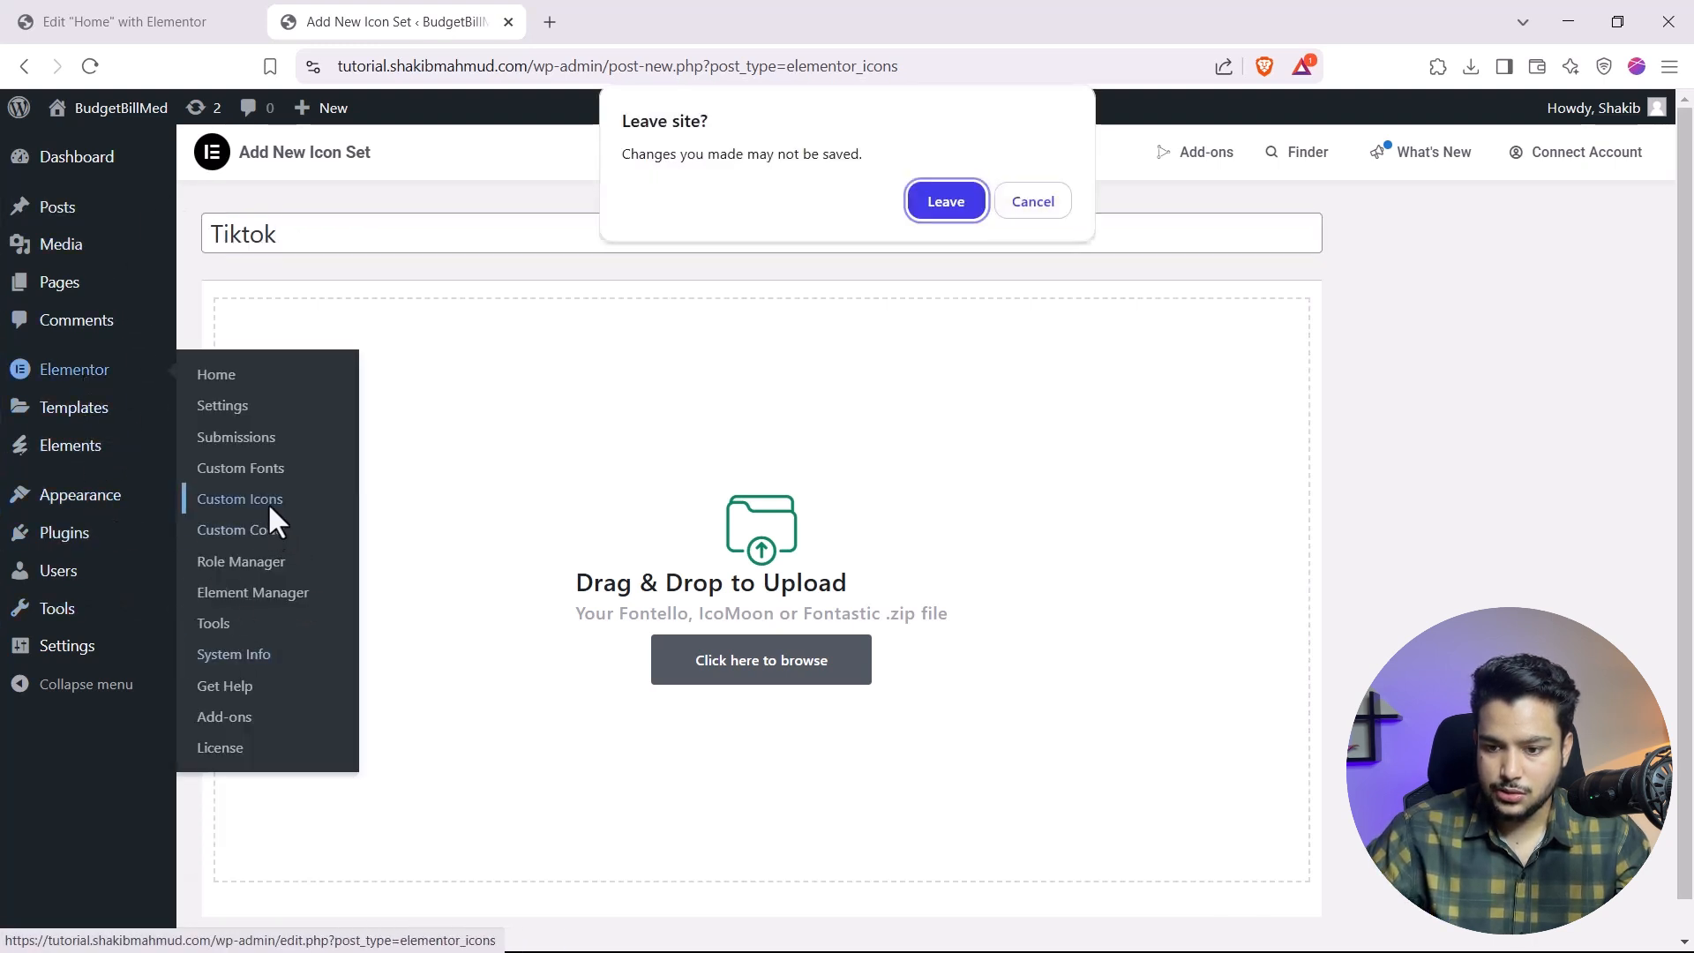
click(938, 201)
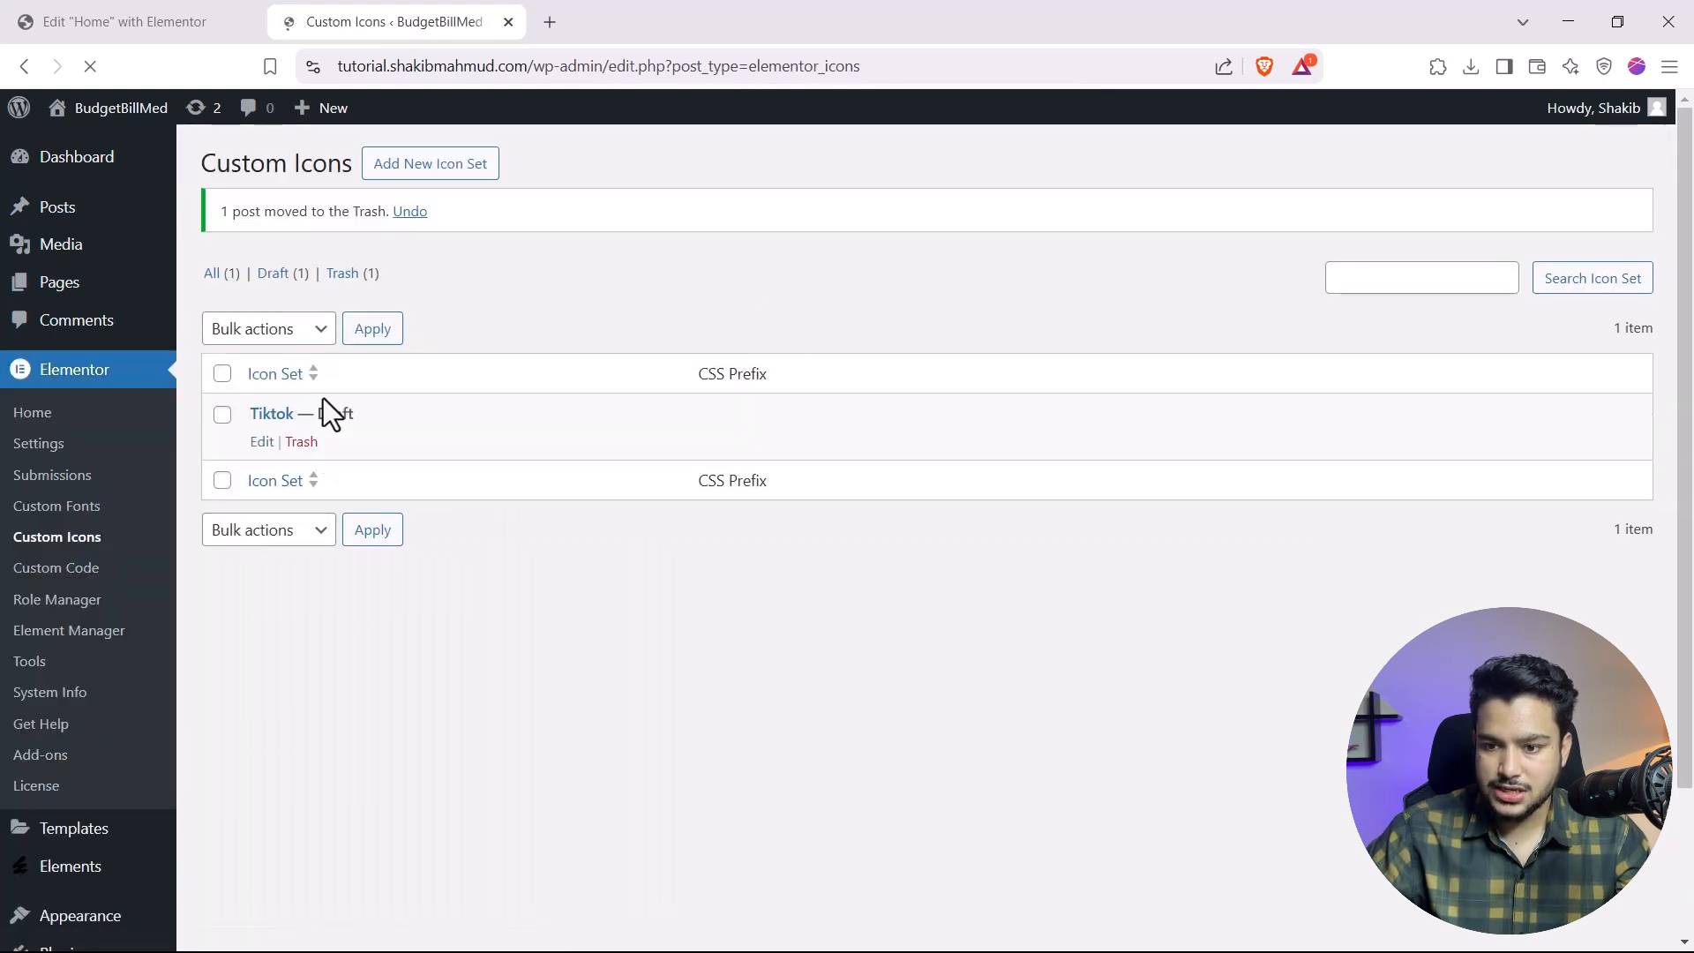
Step: Permanently delete the old icon set from the Custom Icons trash
click(343, 294)
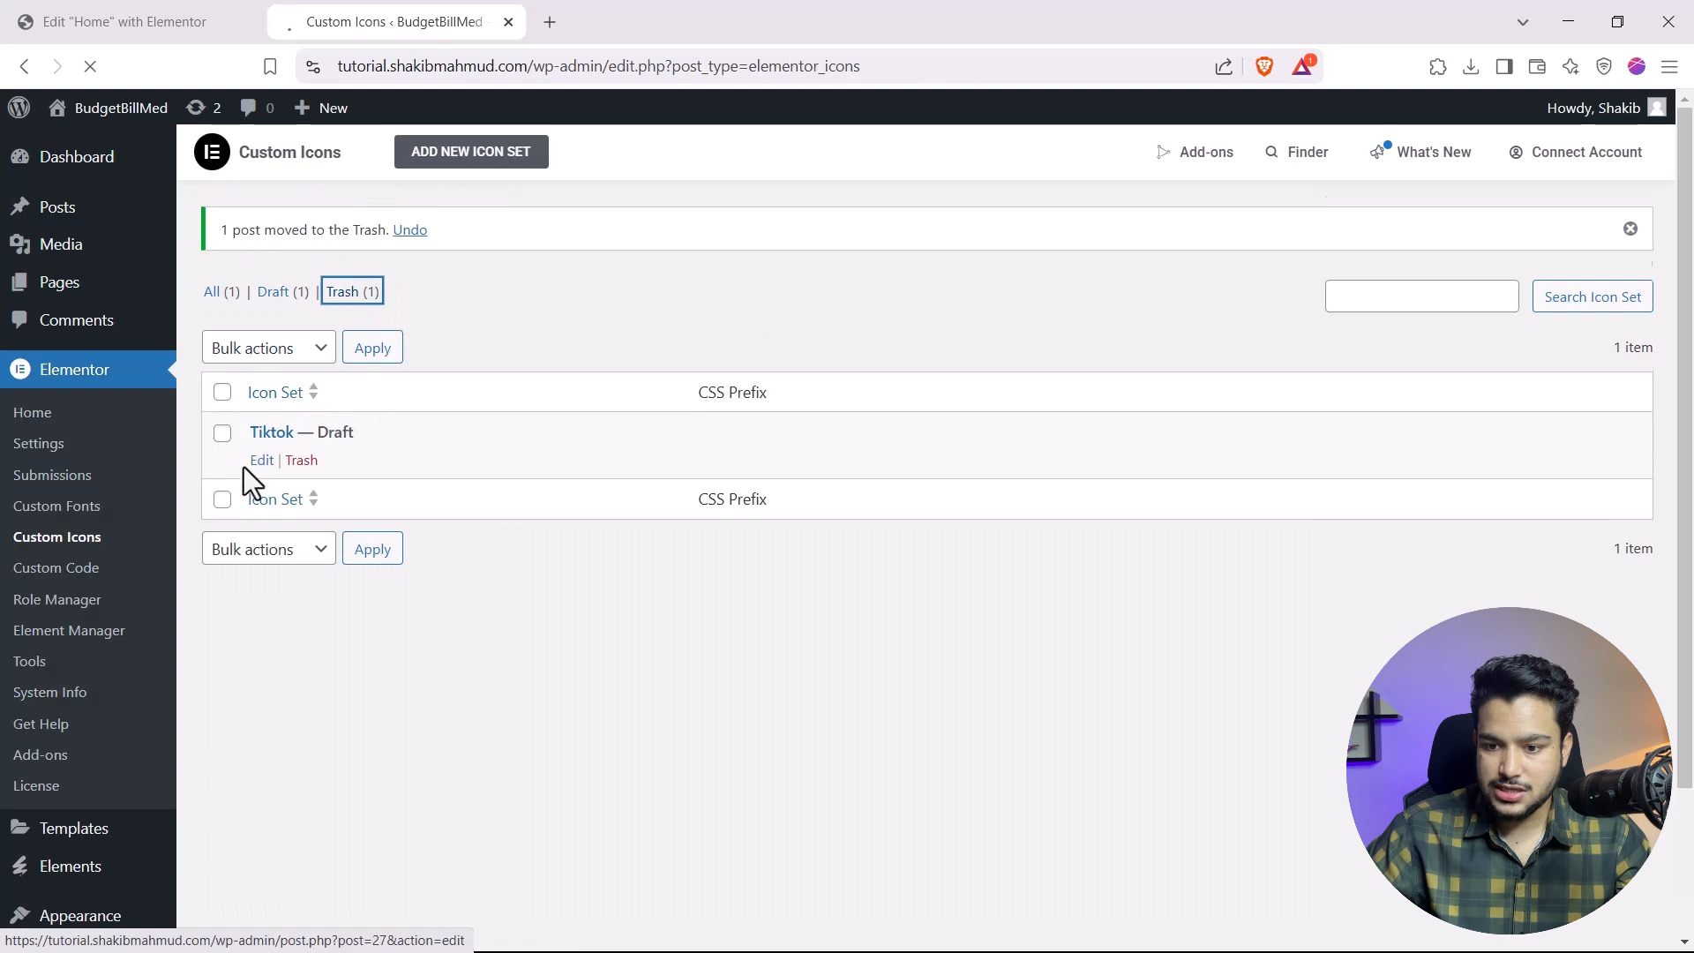
click(222, 327)
click(244, 284)
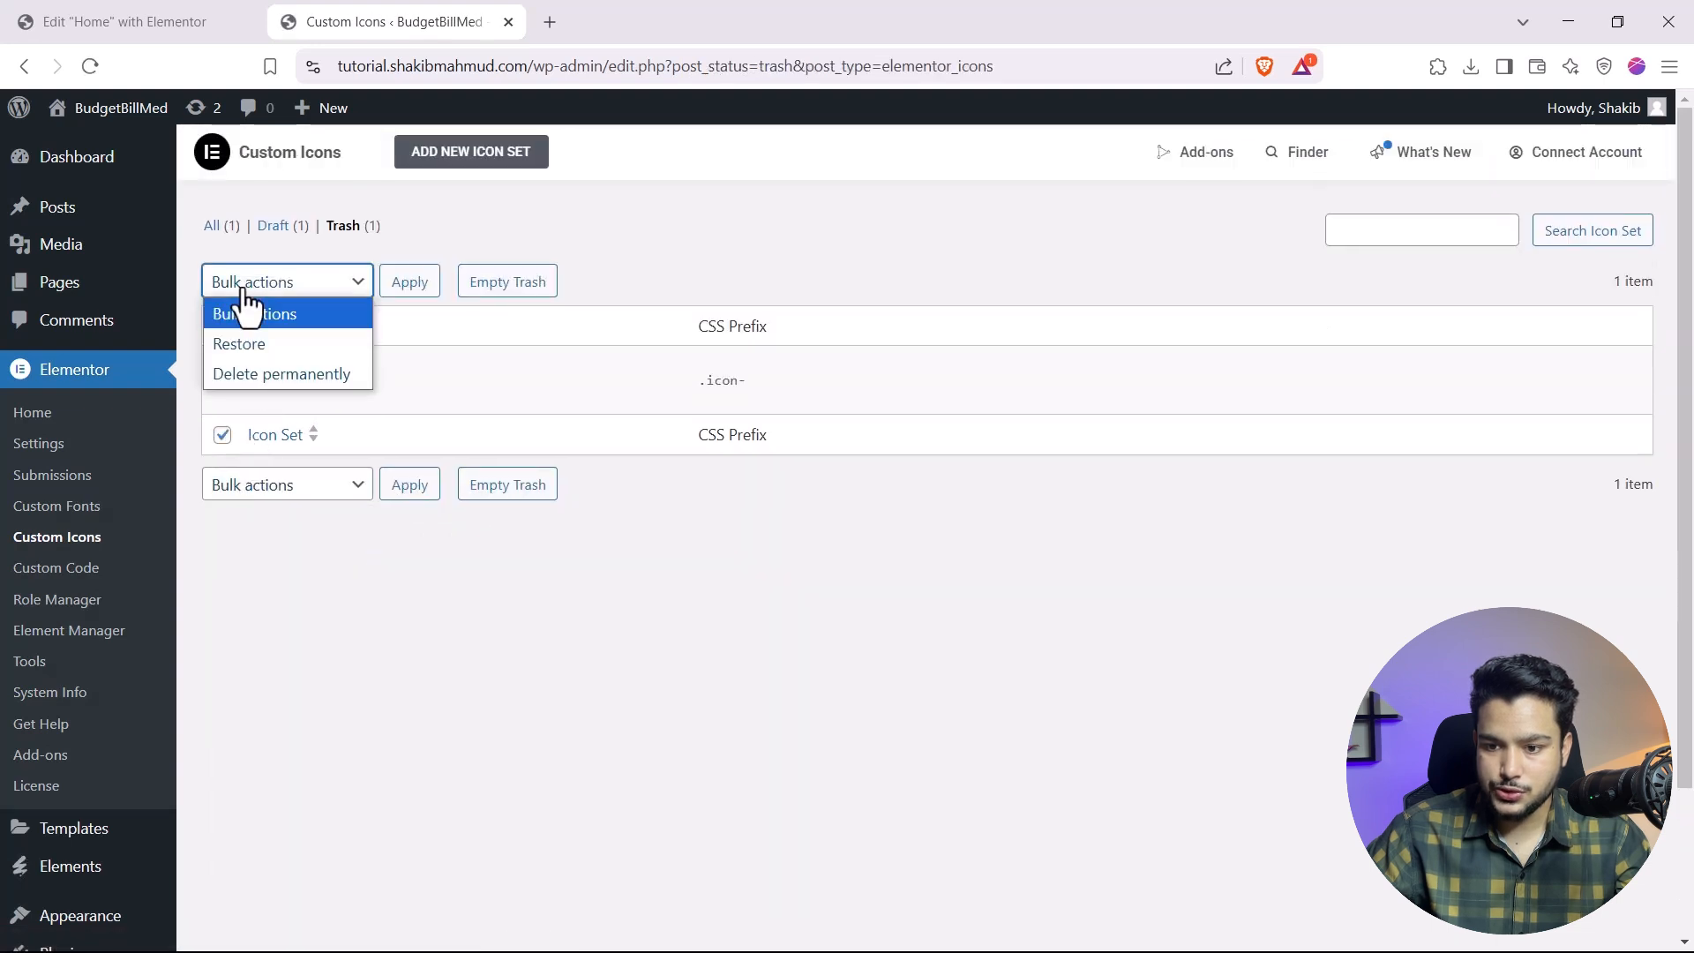
click(310, 373)
click(385, 287)
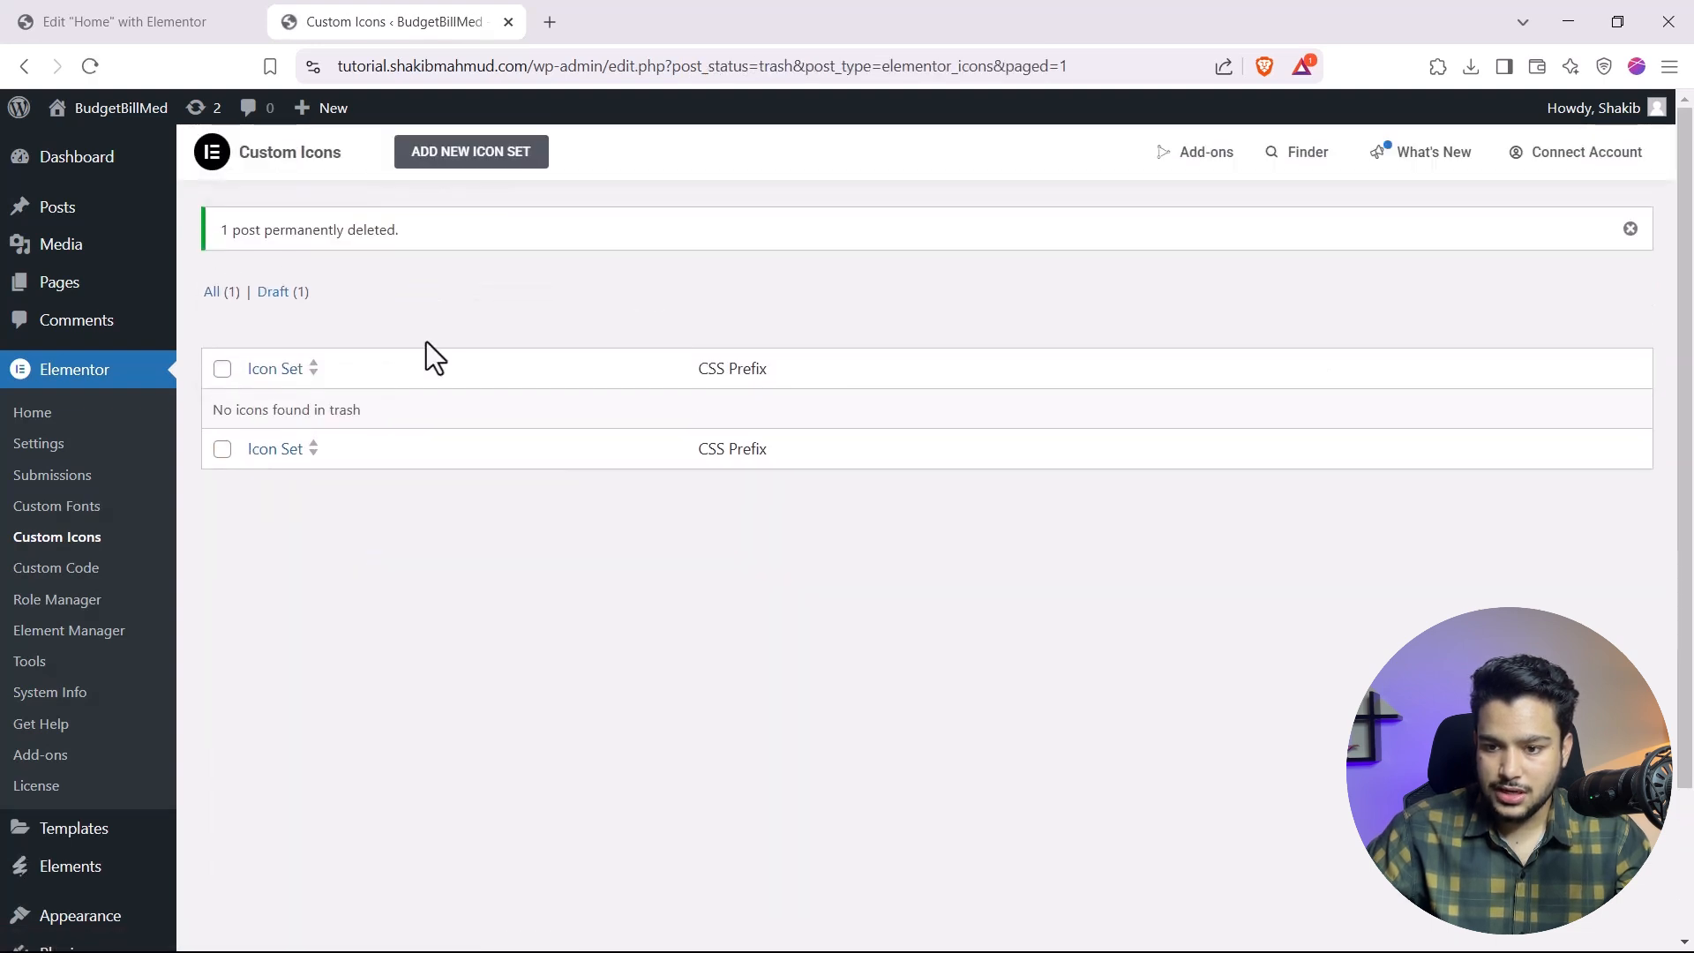
Step: Move the draft Tiktok icon set to the trash and delete it permanently from there
click(297, 294)
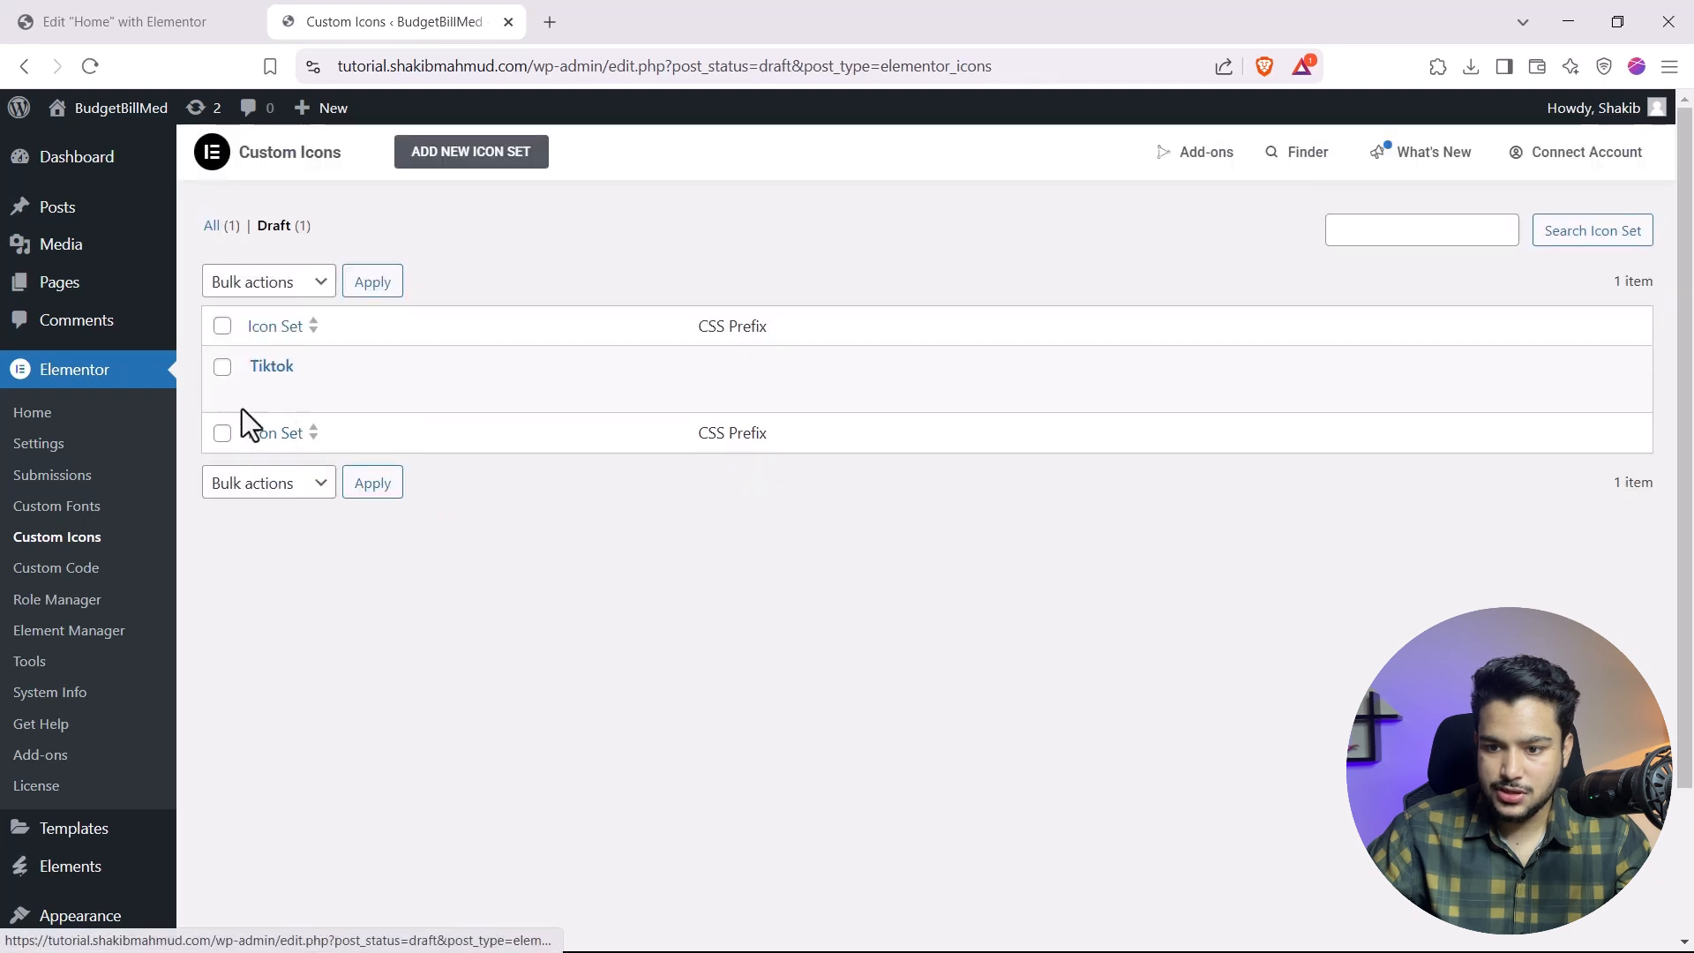
click(223, 326)
click(250, 282)
click(262, 372)
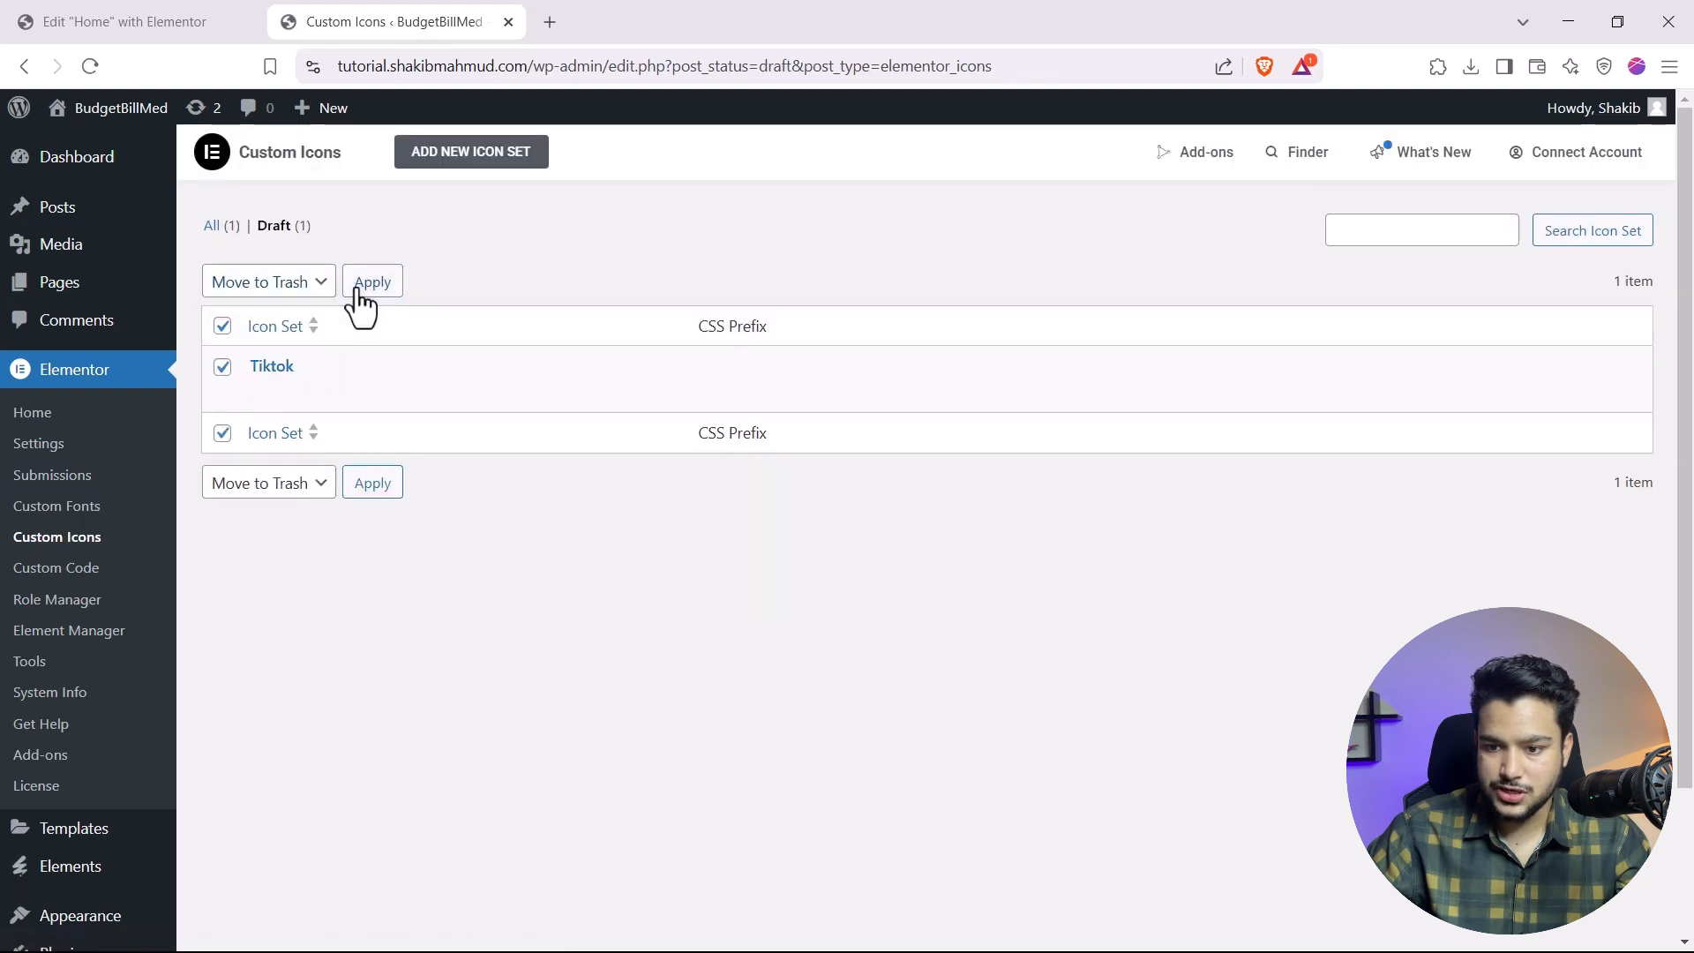
click(362, 290)
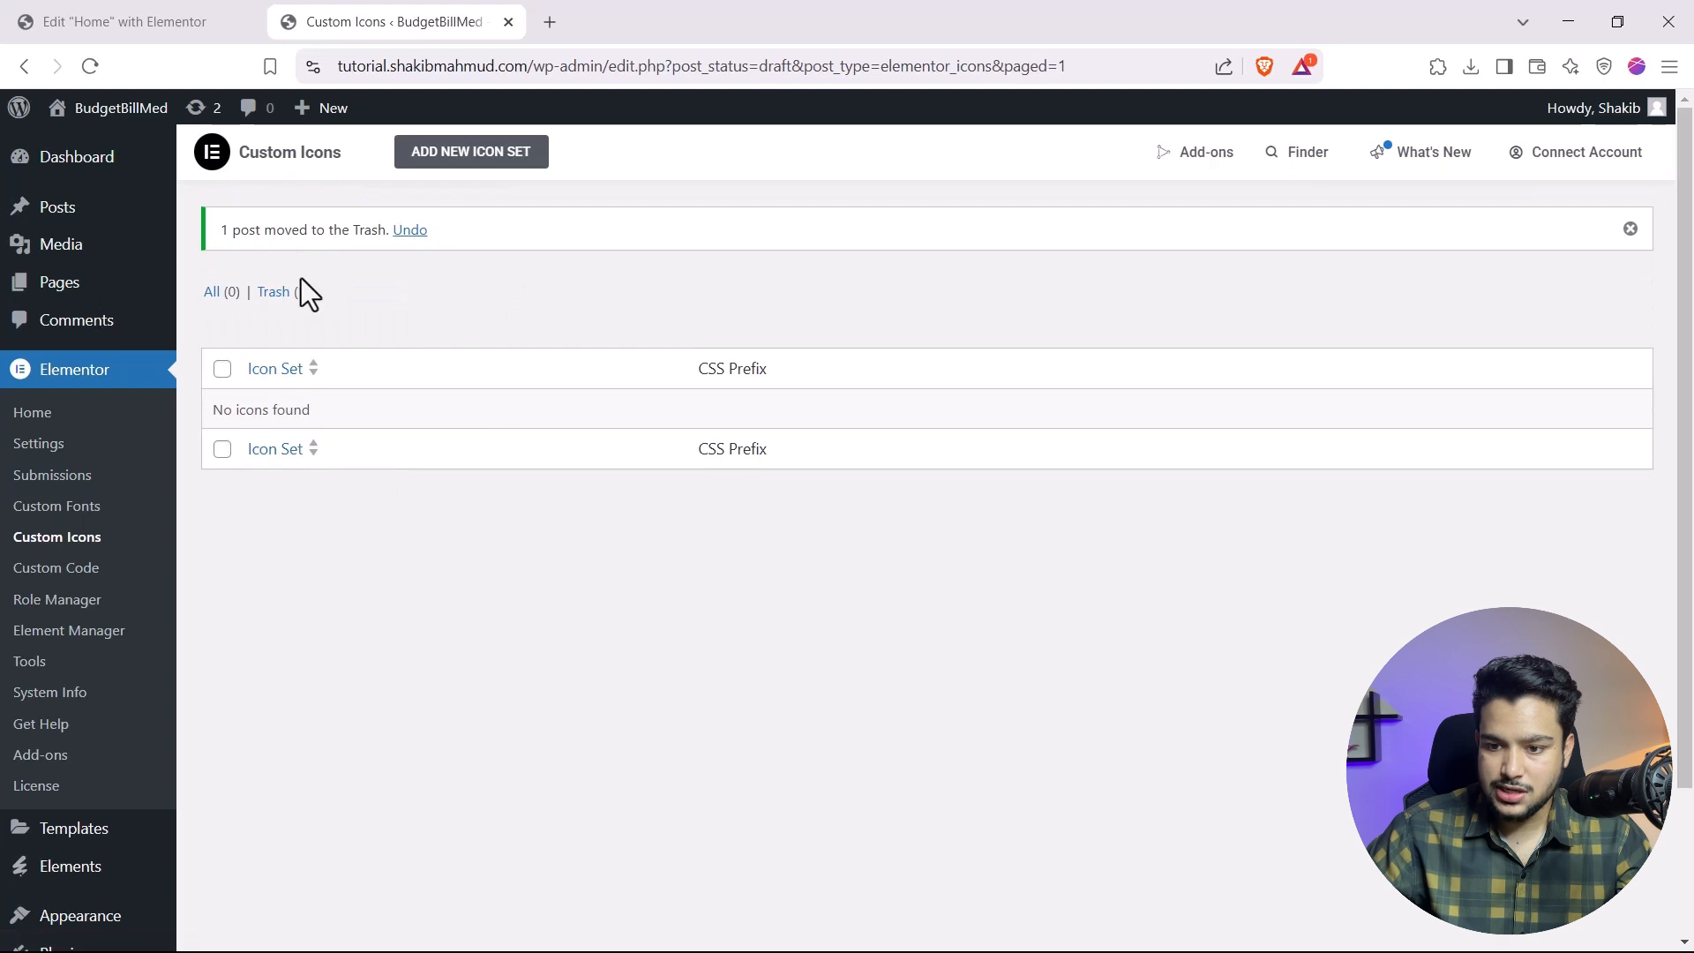
click(291, 294)
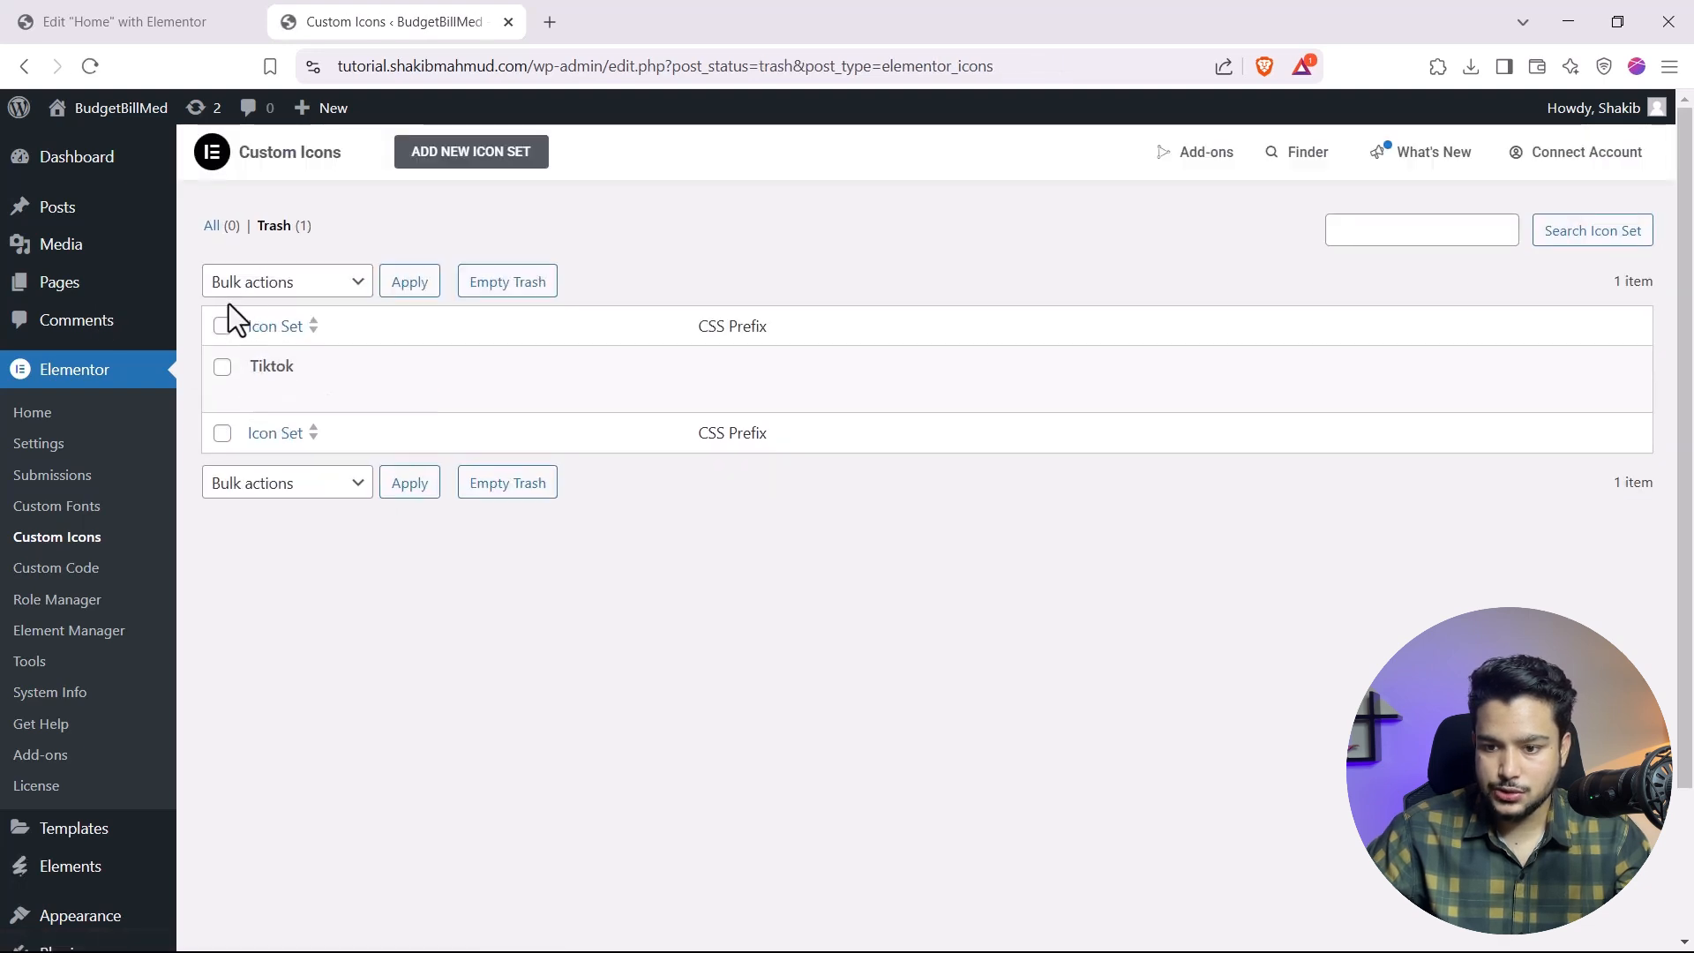
click(221, 326)
click(286, 282)
click(283, 370)
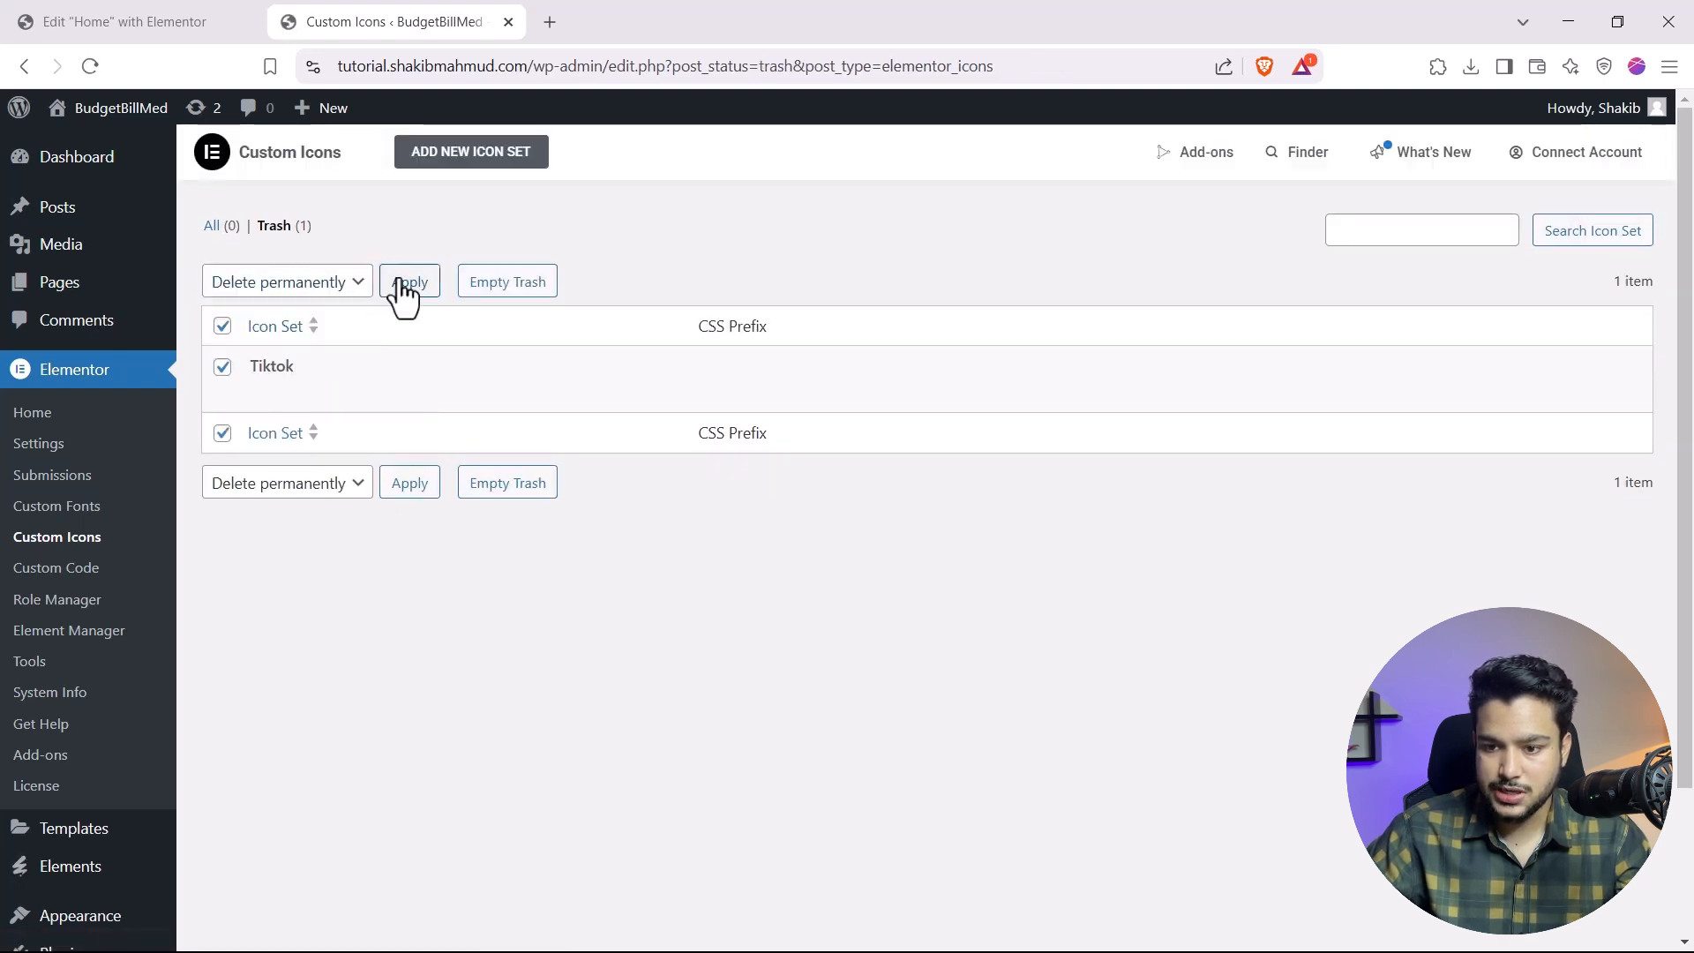
click(406, 282)
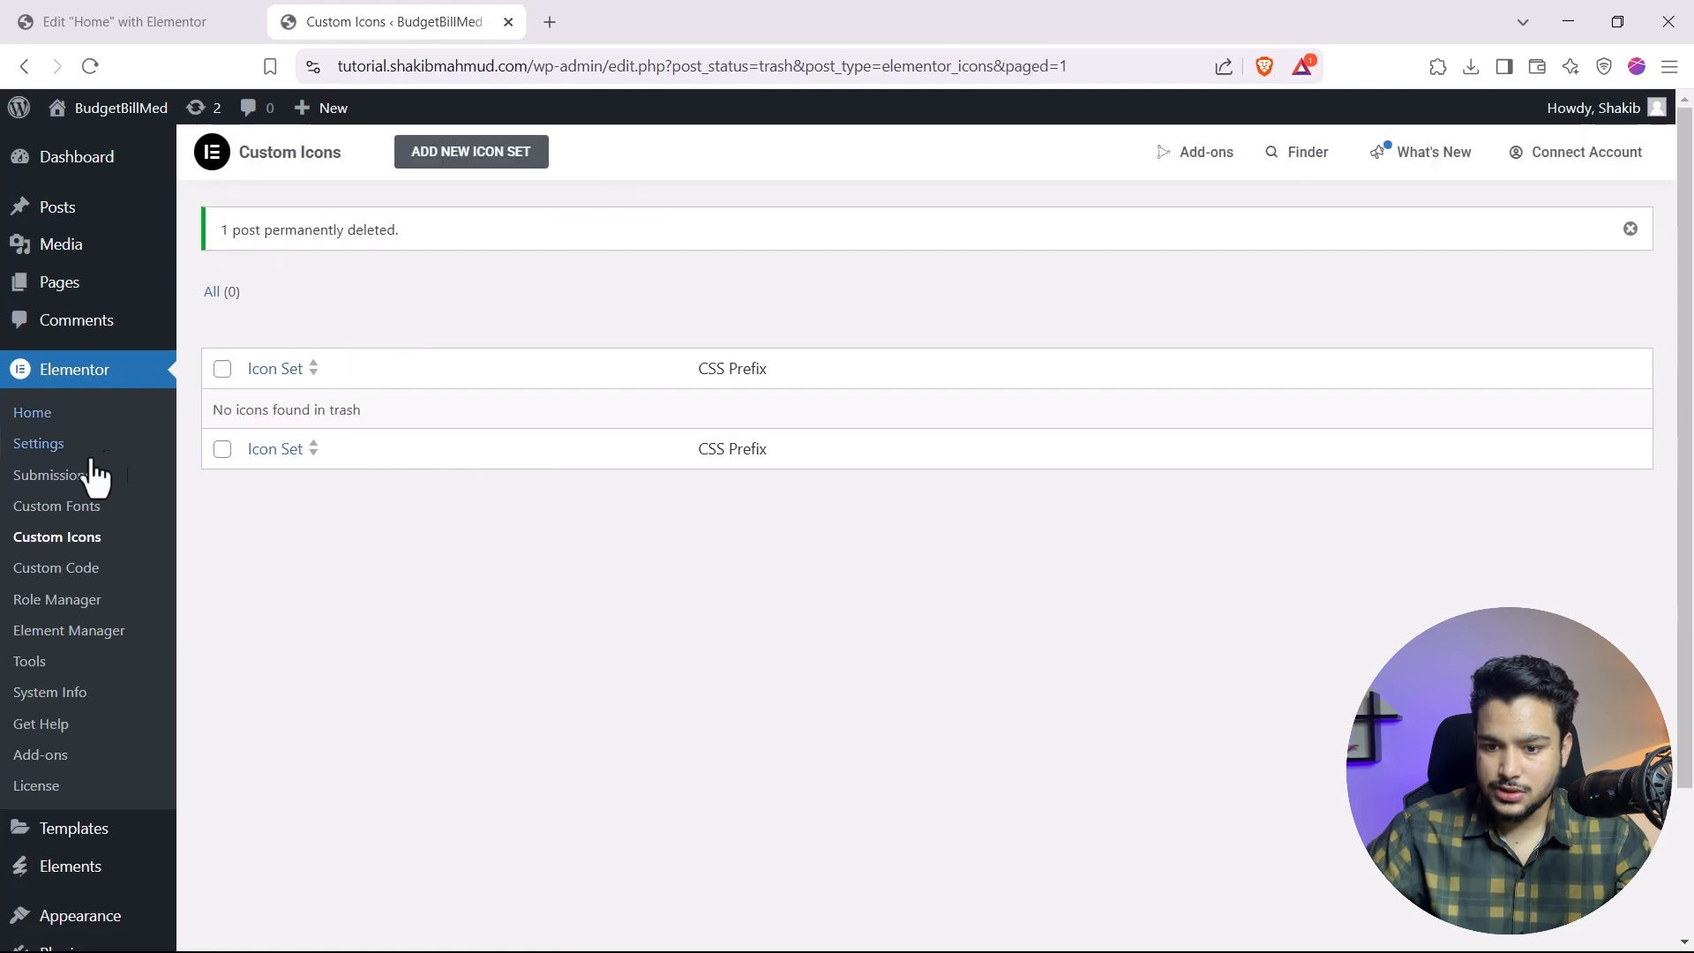
Step: Create a new icon set named "Custom icon - tiktok", upload Tiktok Icon.zip from Downloads, and update the set
click(432, 166)
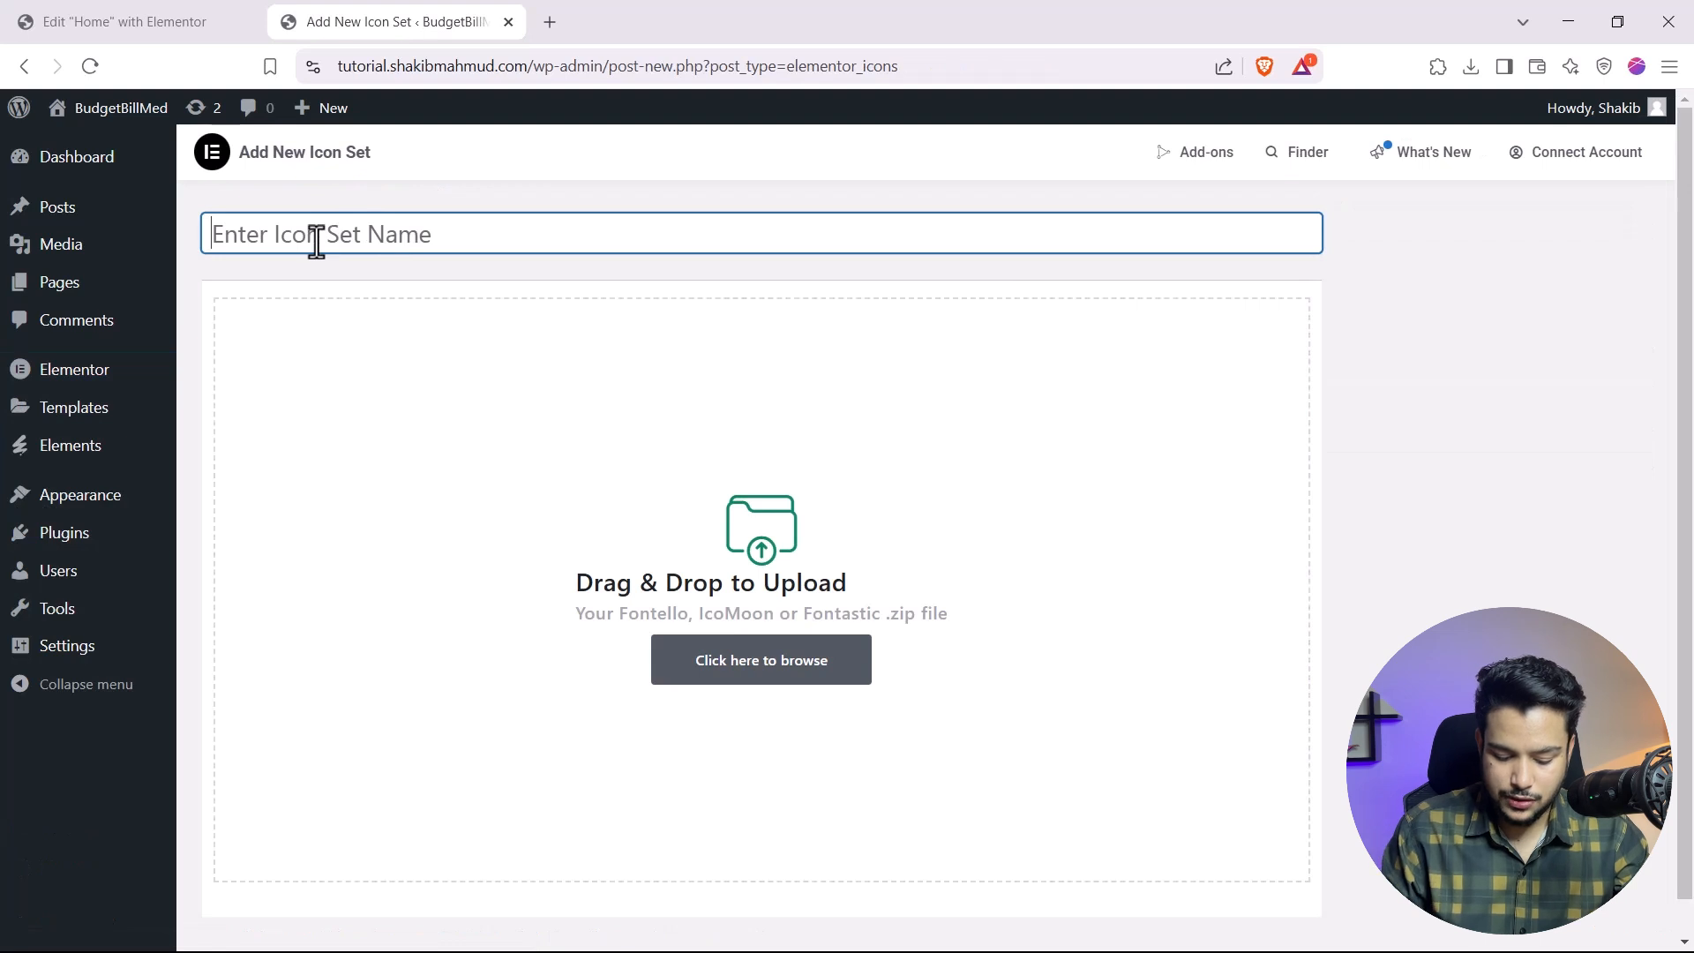
text(Custom icon - tiktok)
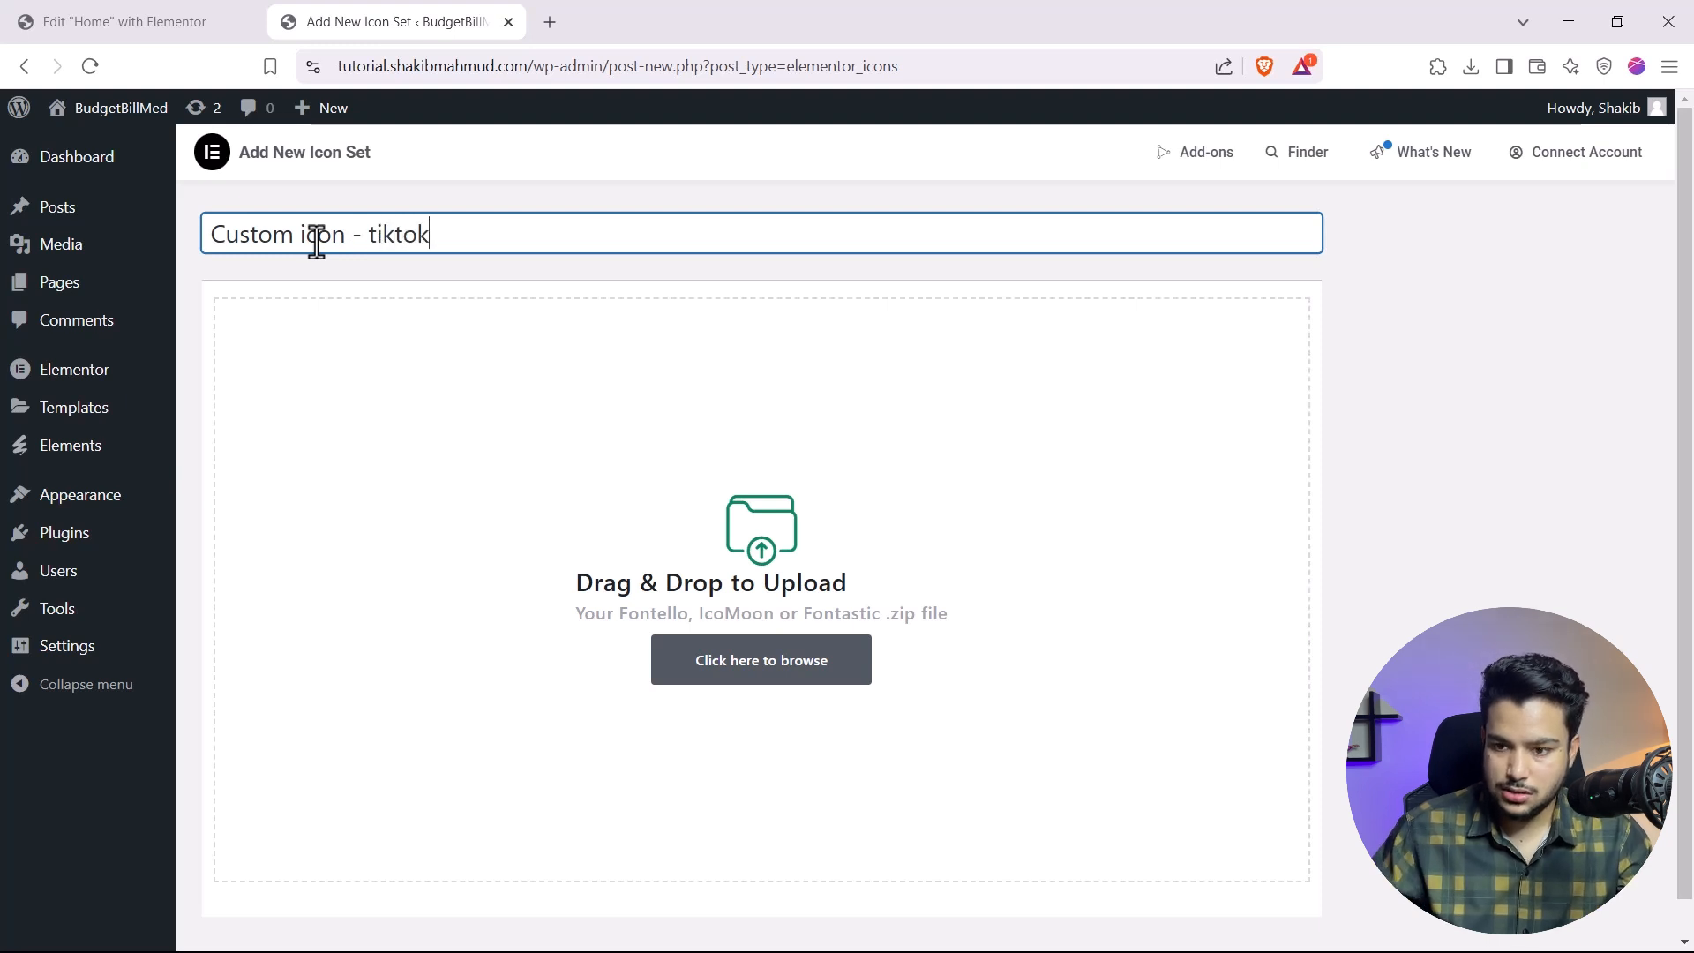
click(729, 659)
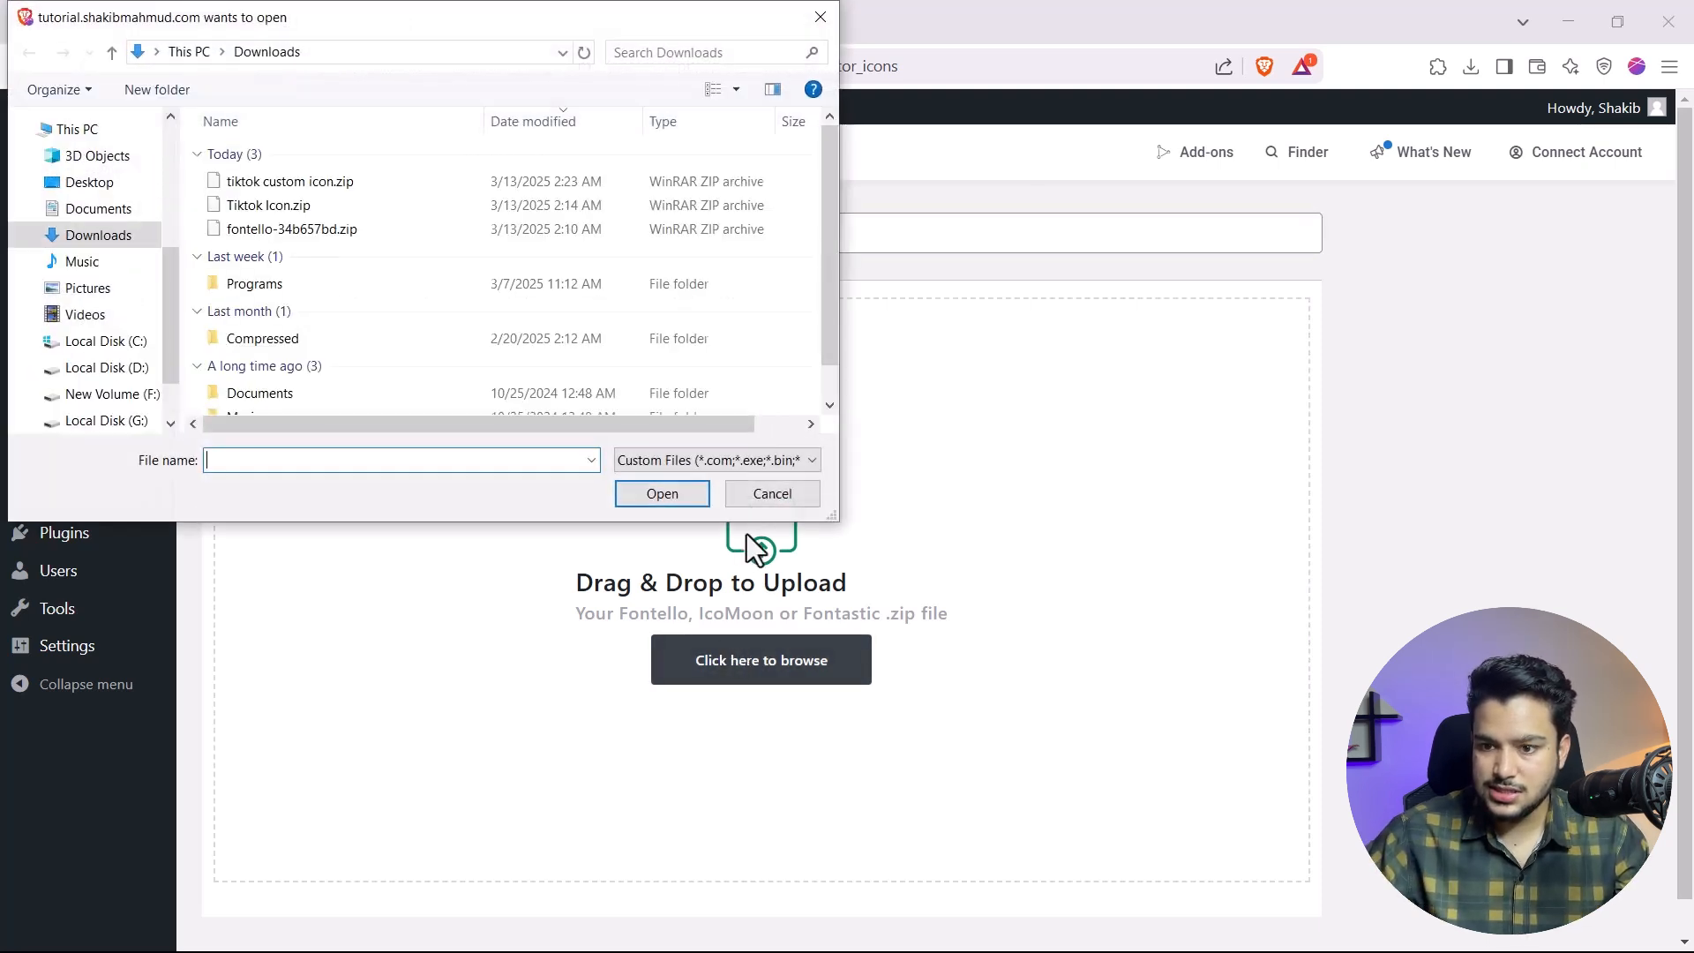
click(278, 212)
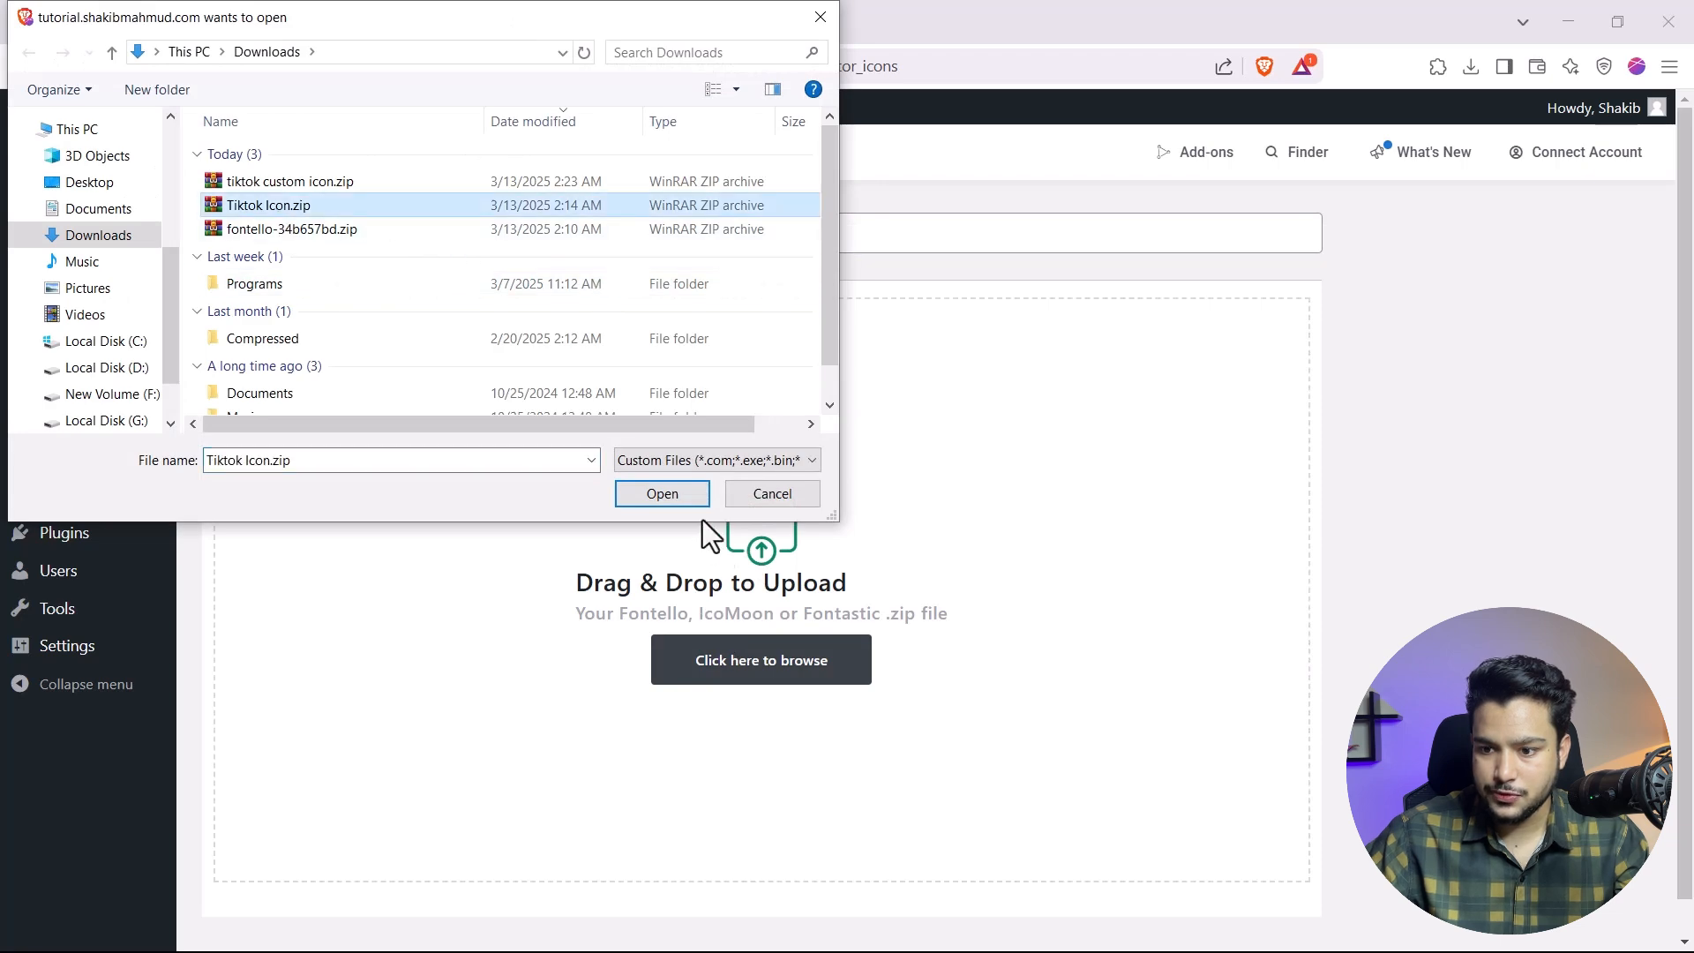
click(679, 496)
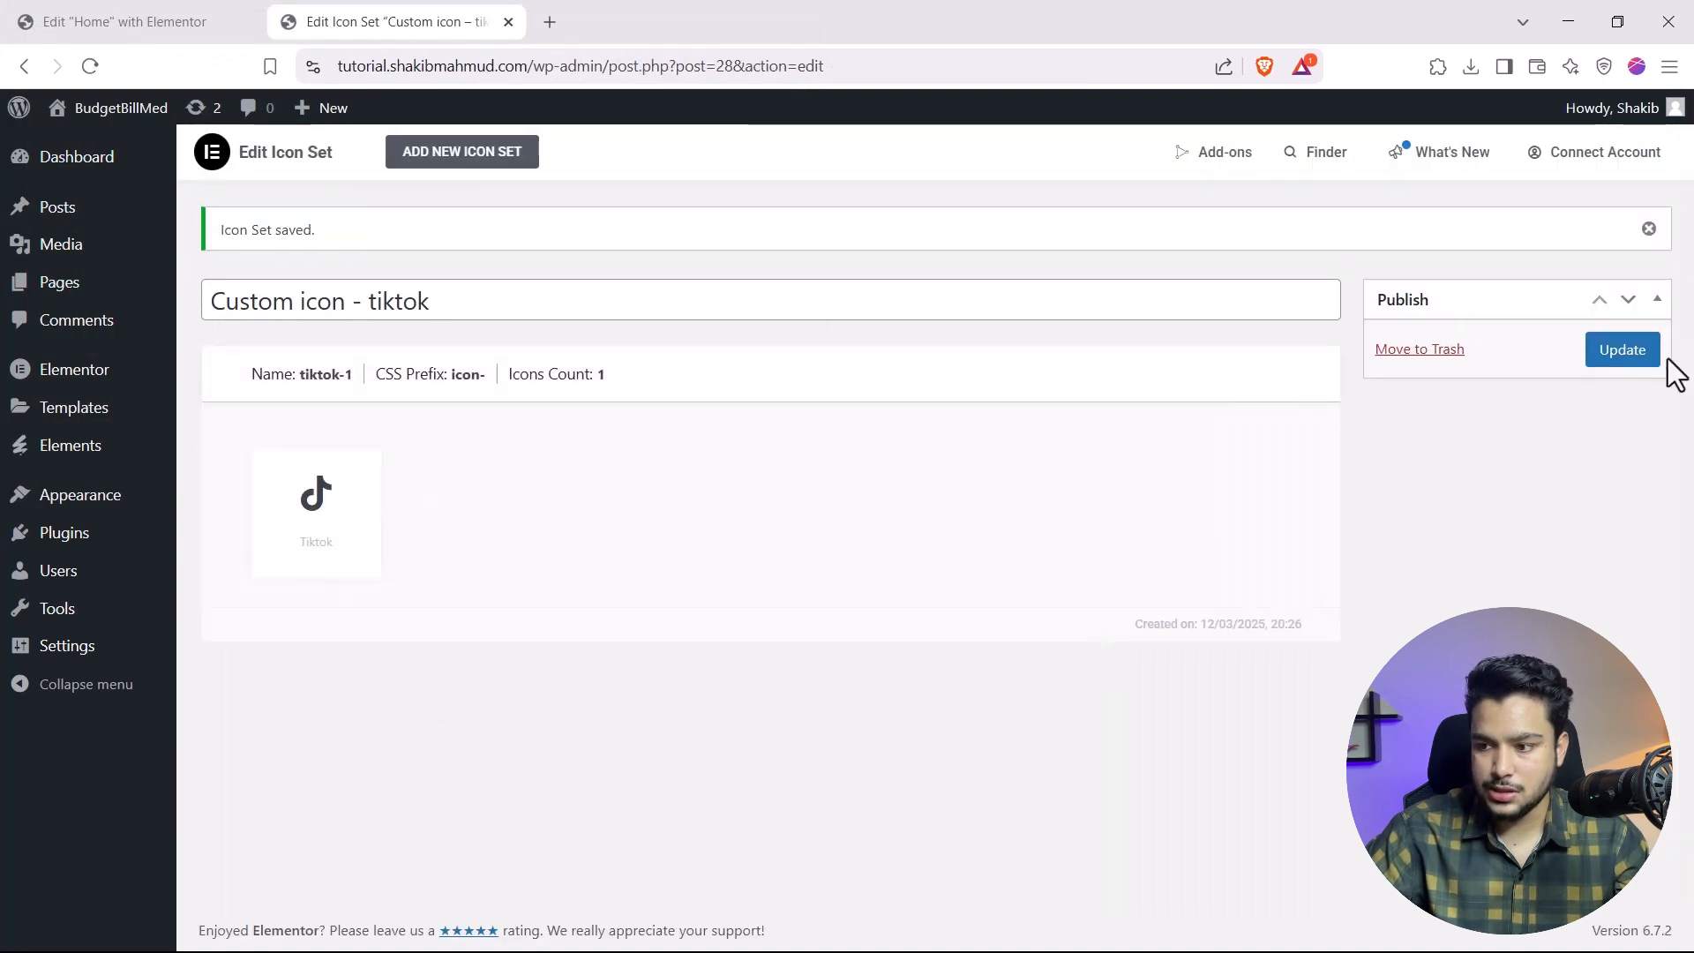
click(1628, 355)
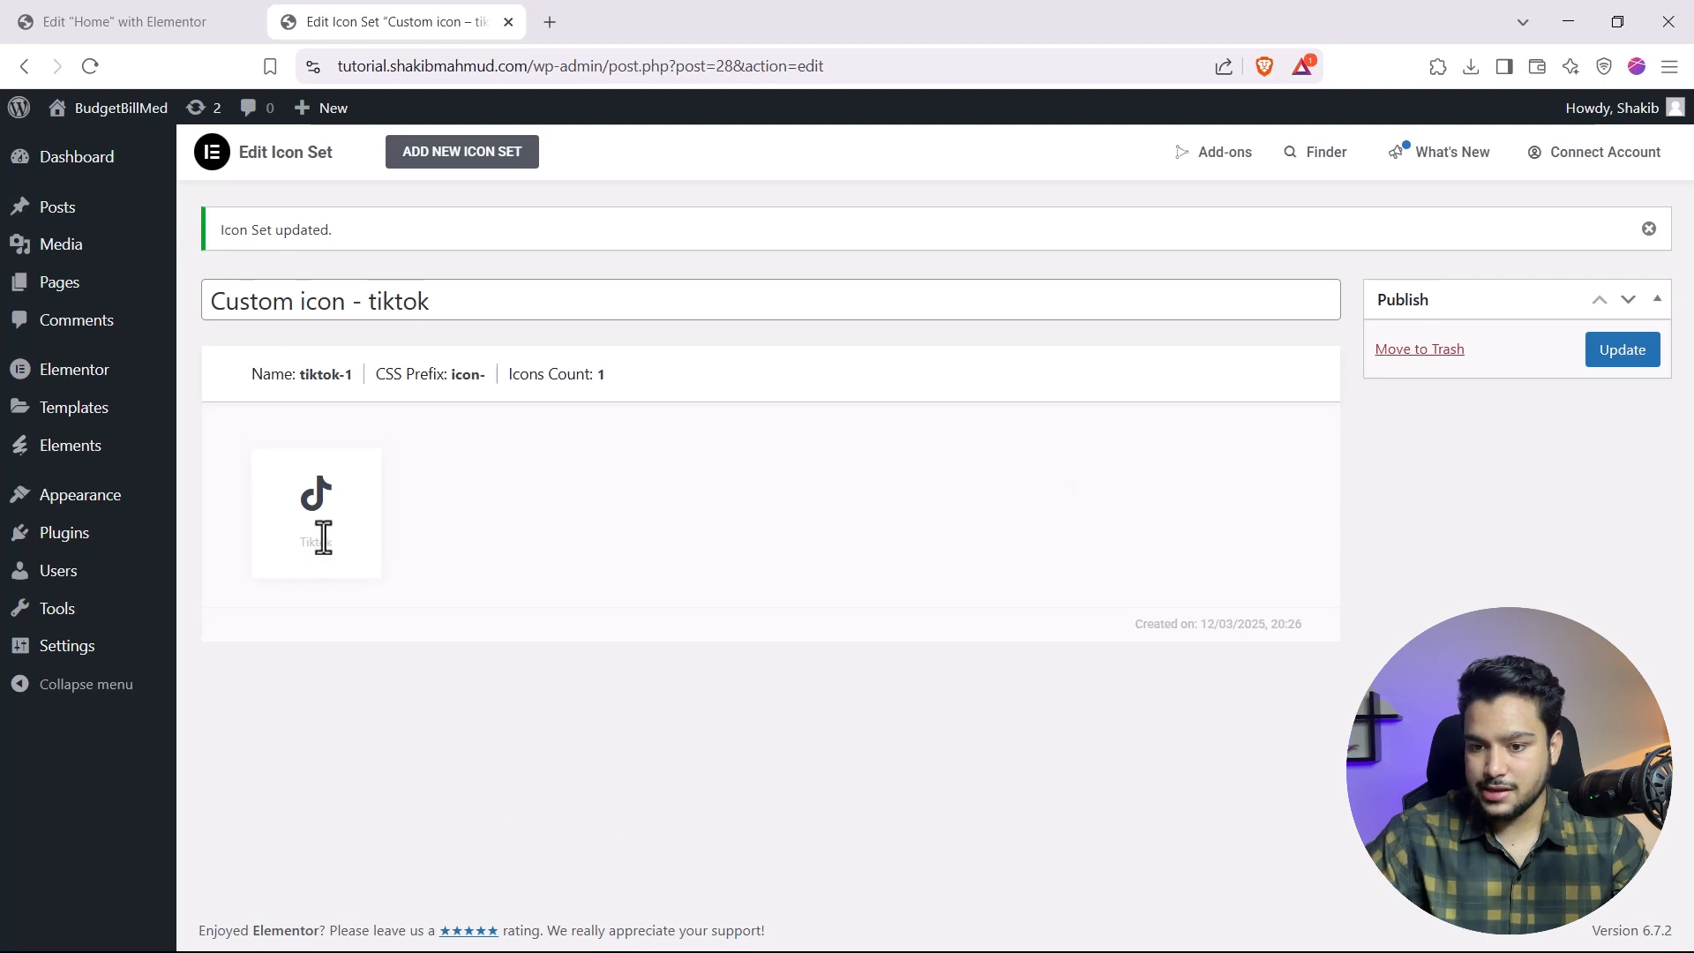
Step: Reload the Home page's Elementor editor and replace the blank Tiktok item in the Social Icons widget with a new item
click(5, 10)
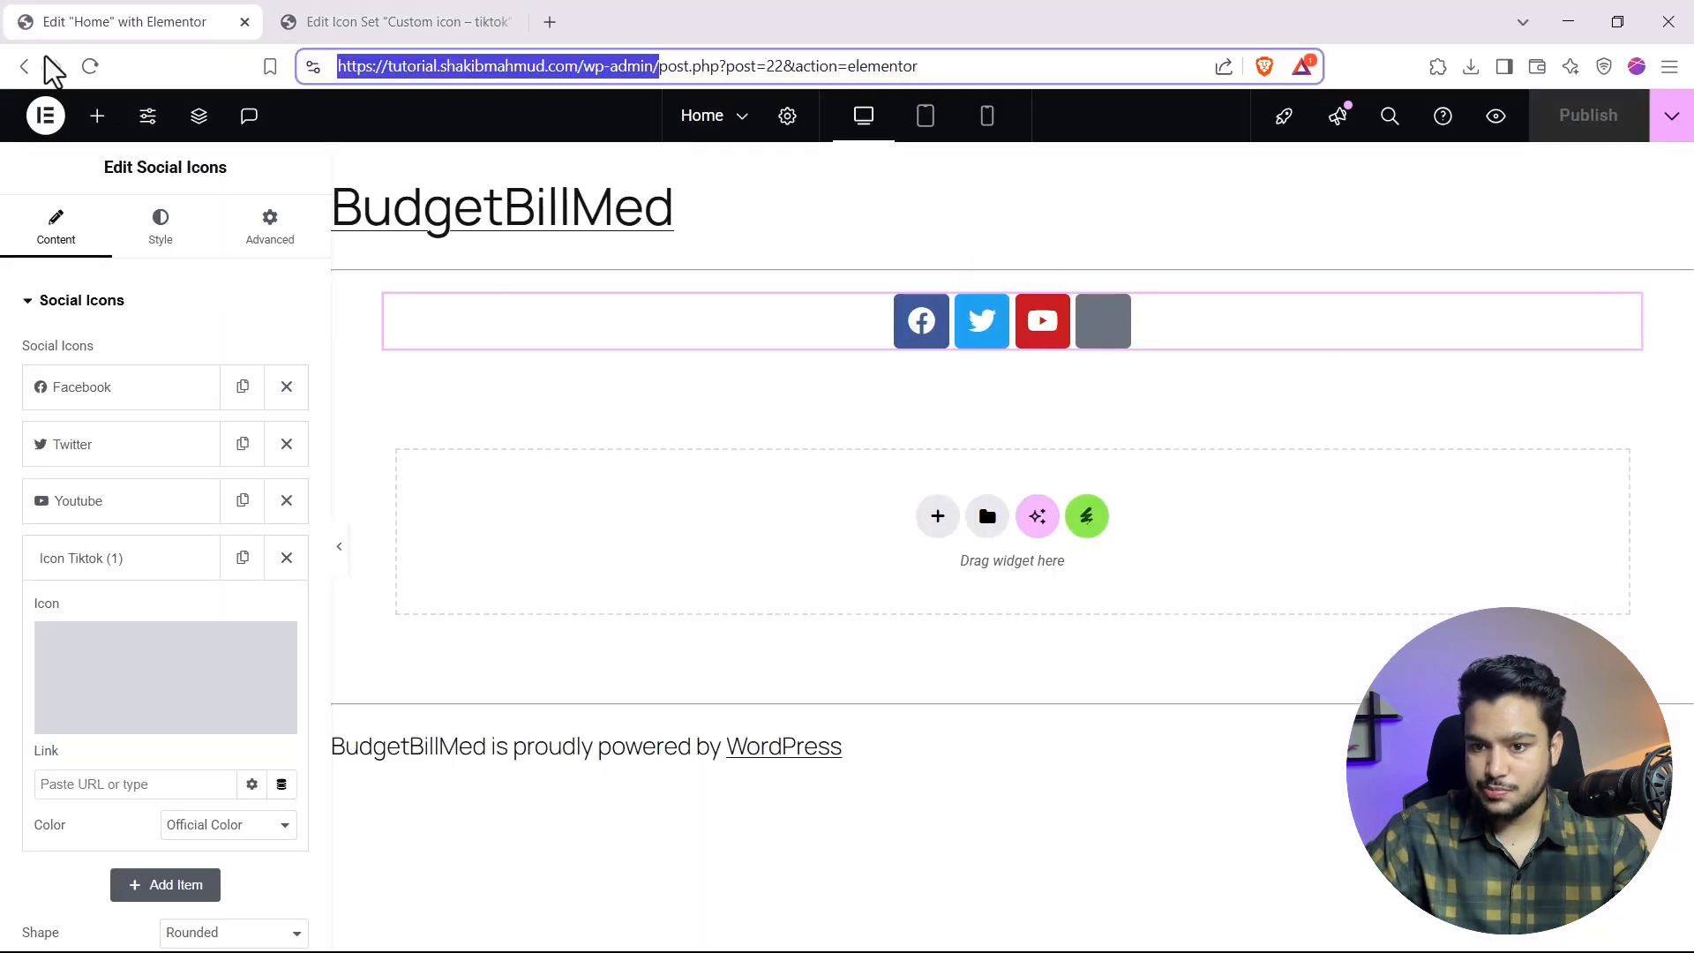
click(91, 69)
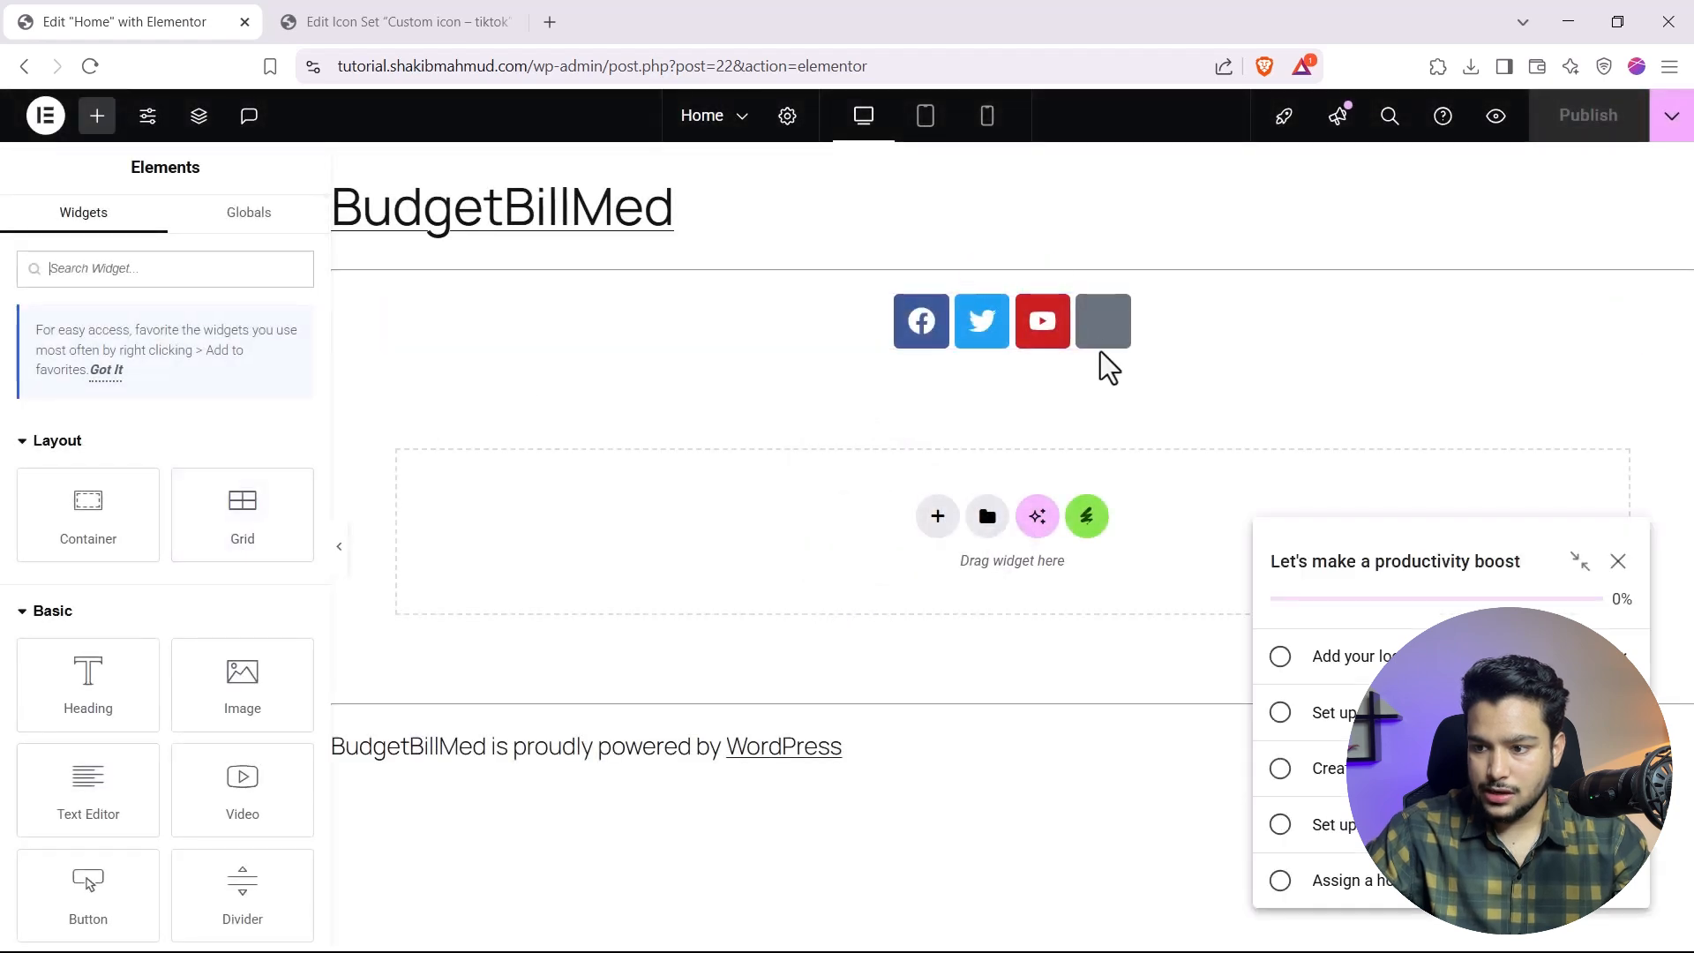
click(1105, 351)
click(76, 559)
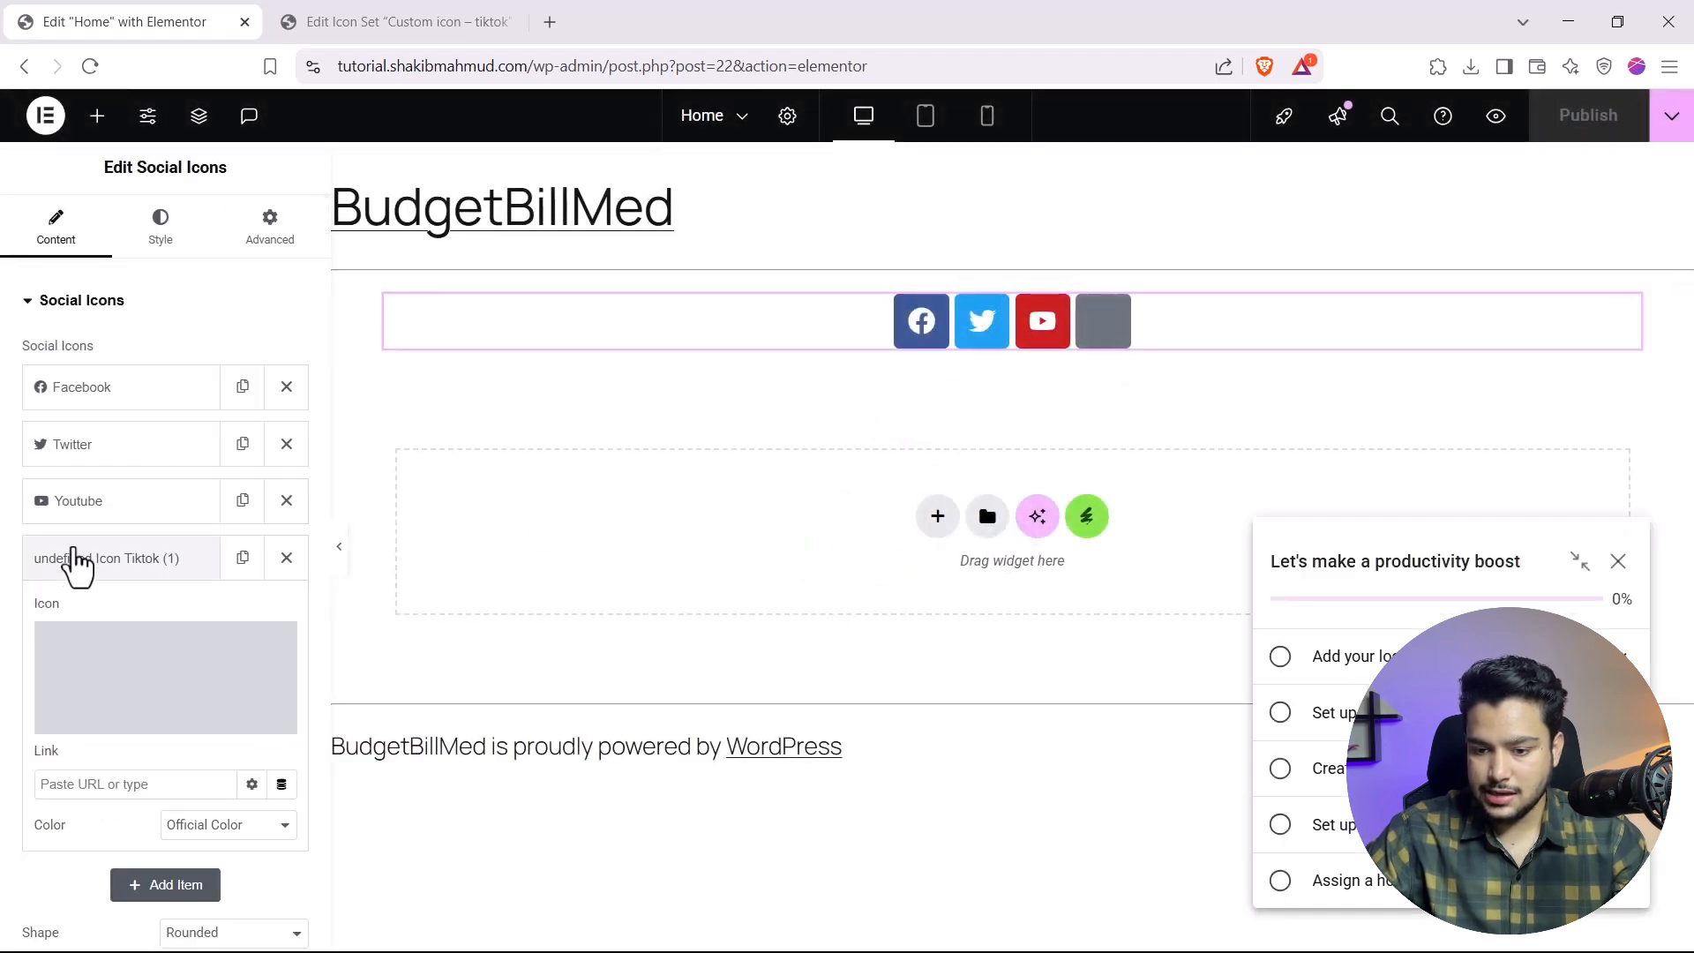
click(286, 557)
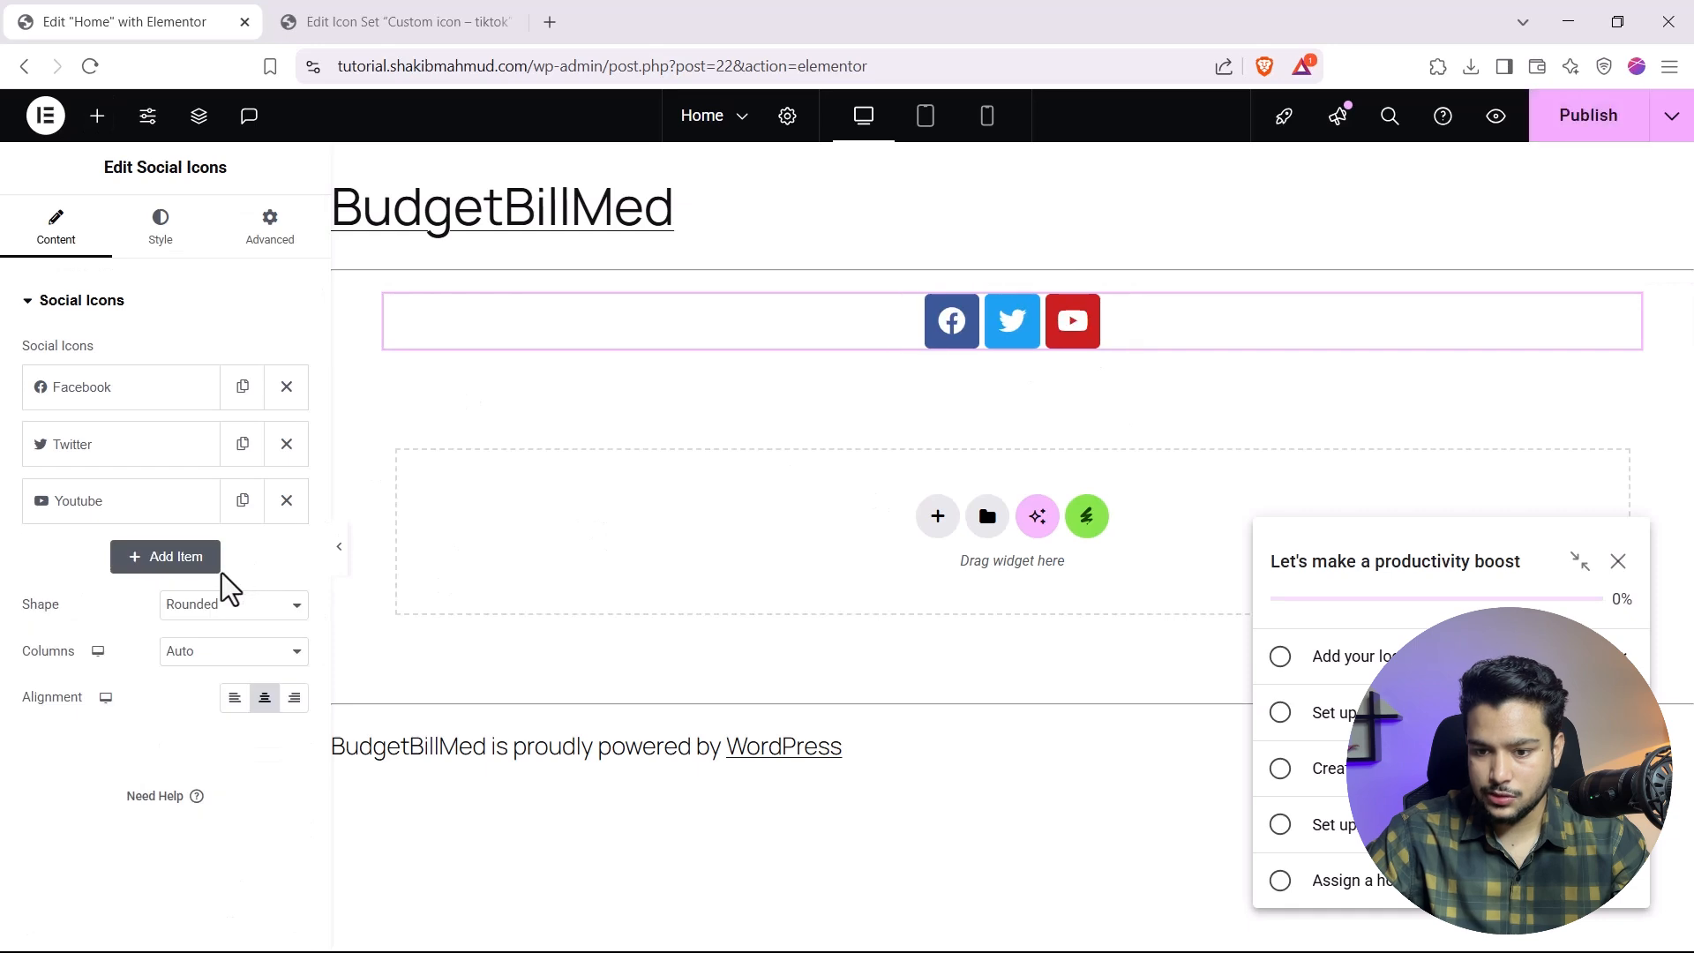
click(216, 565)
mouse_move(168, 683)
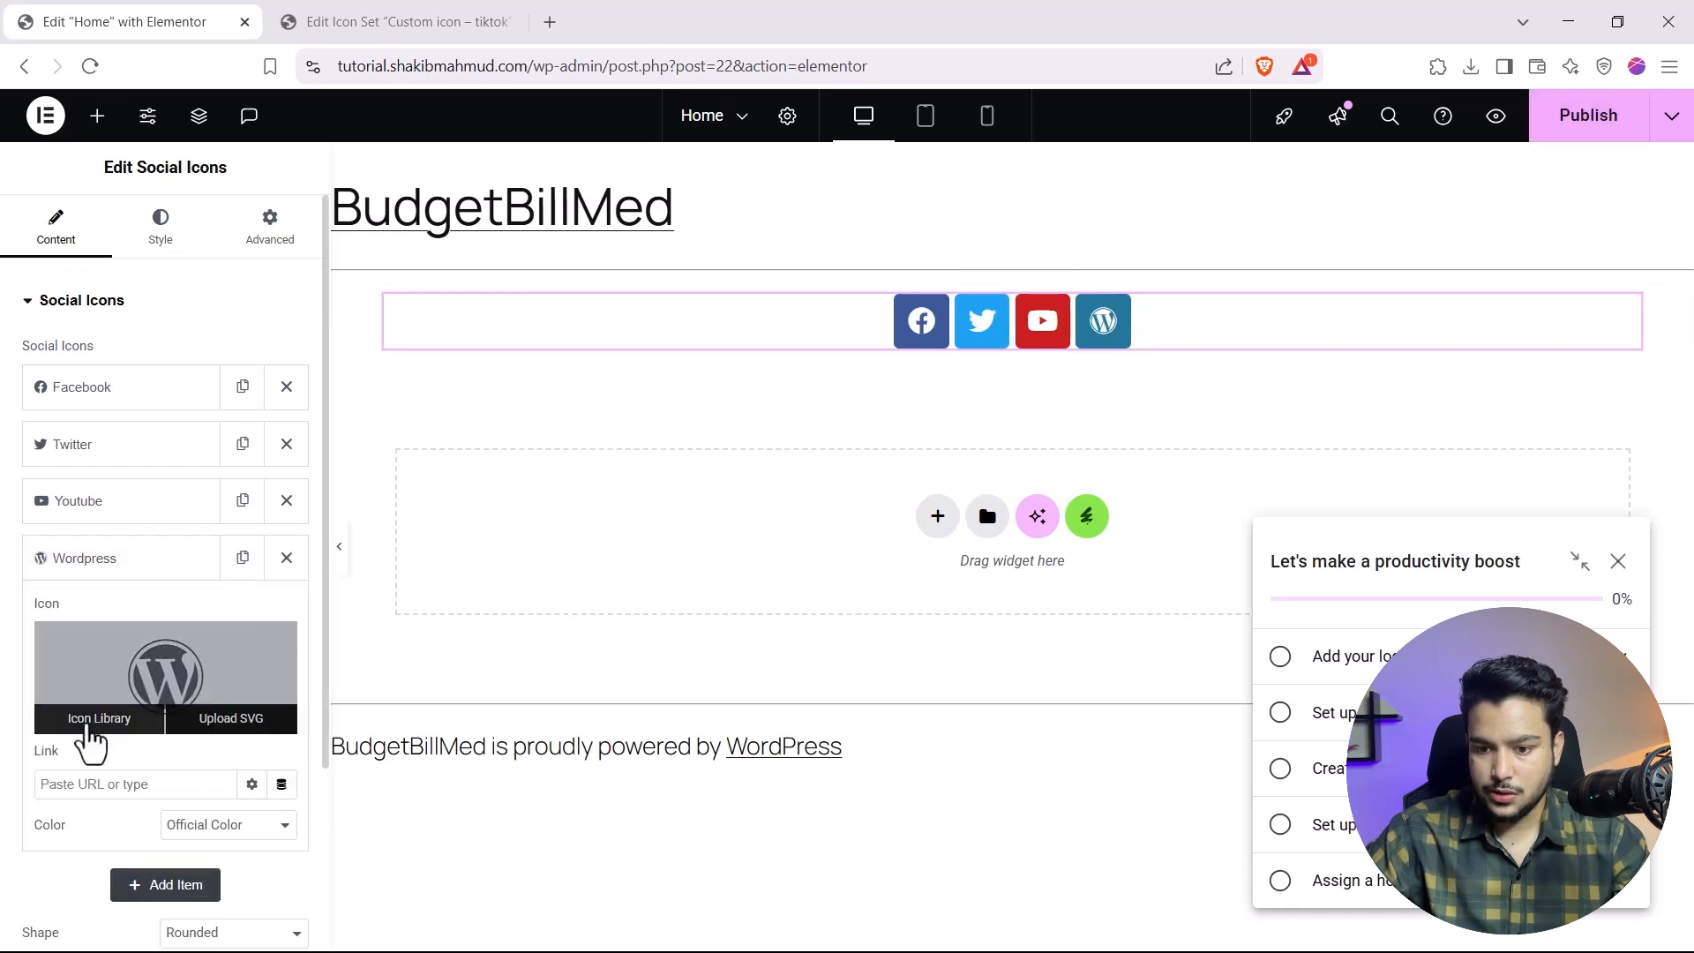
Step: Set the WordPress item's icon to Tiktok from the "Custom icon - tiktok" library and dismiss the productivity checklist and its notice
click(91, 720)
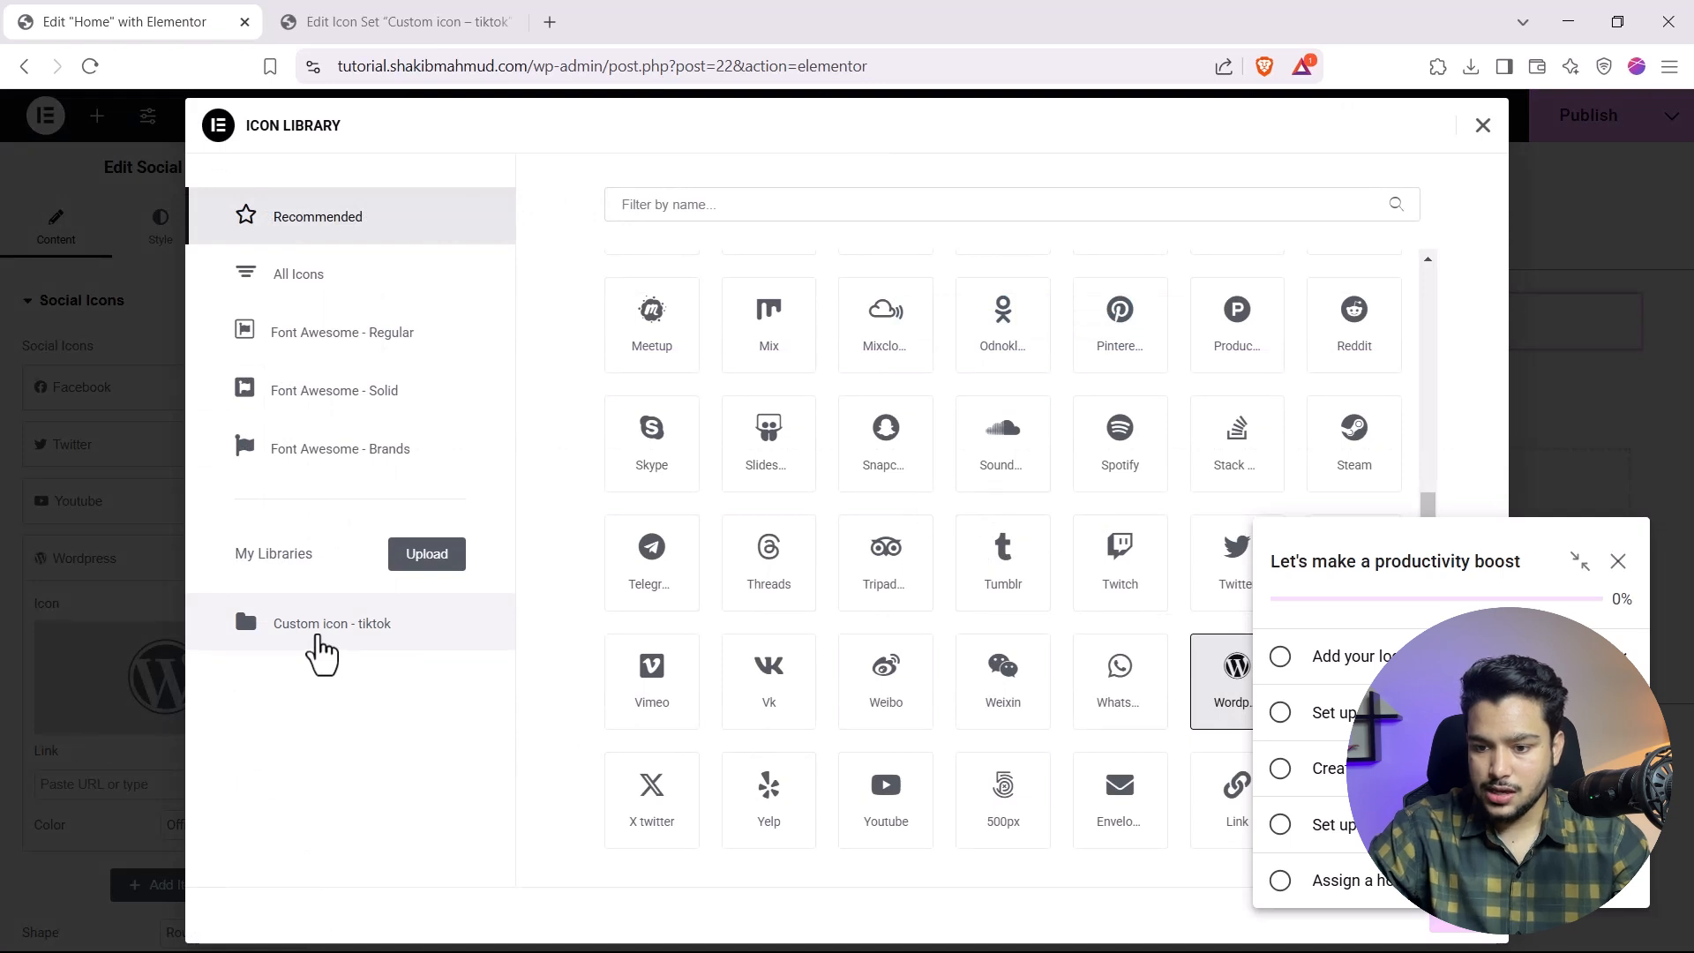
click(321, 653)
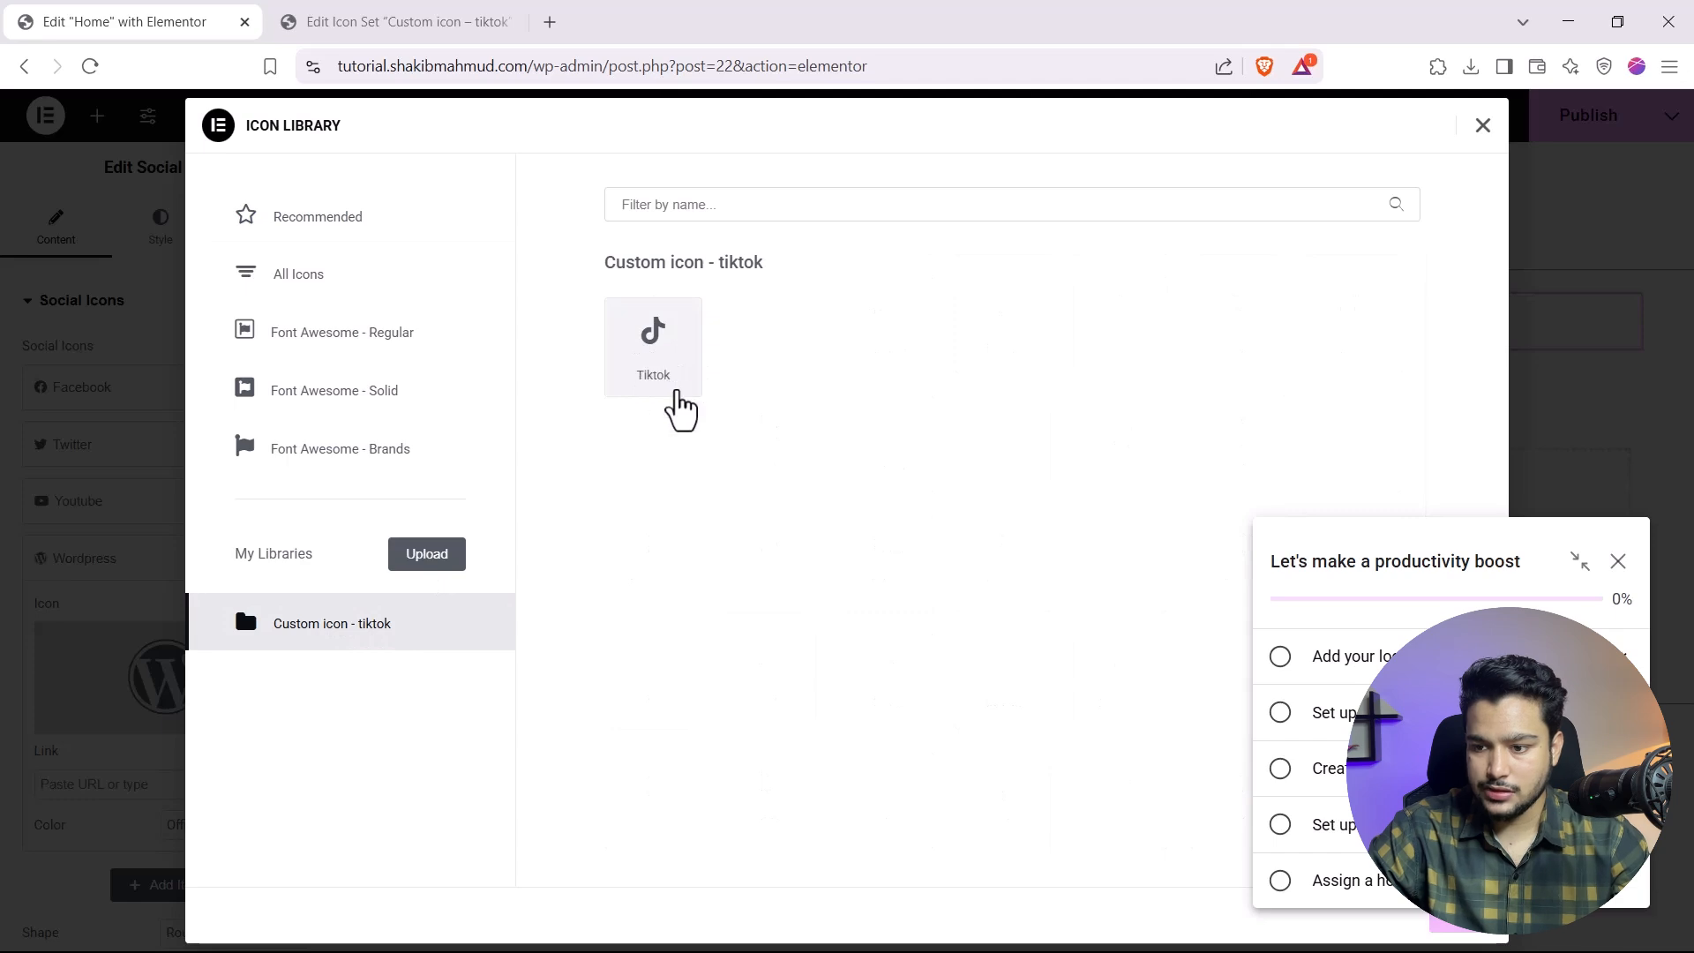
click(1617, 561)
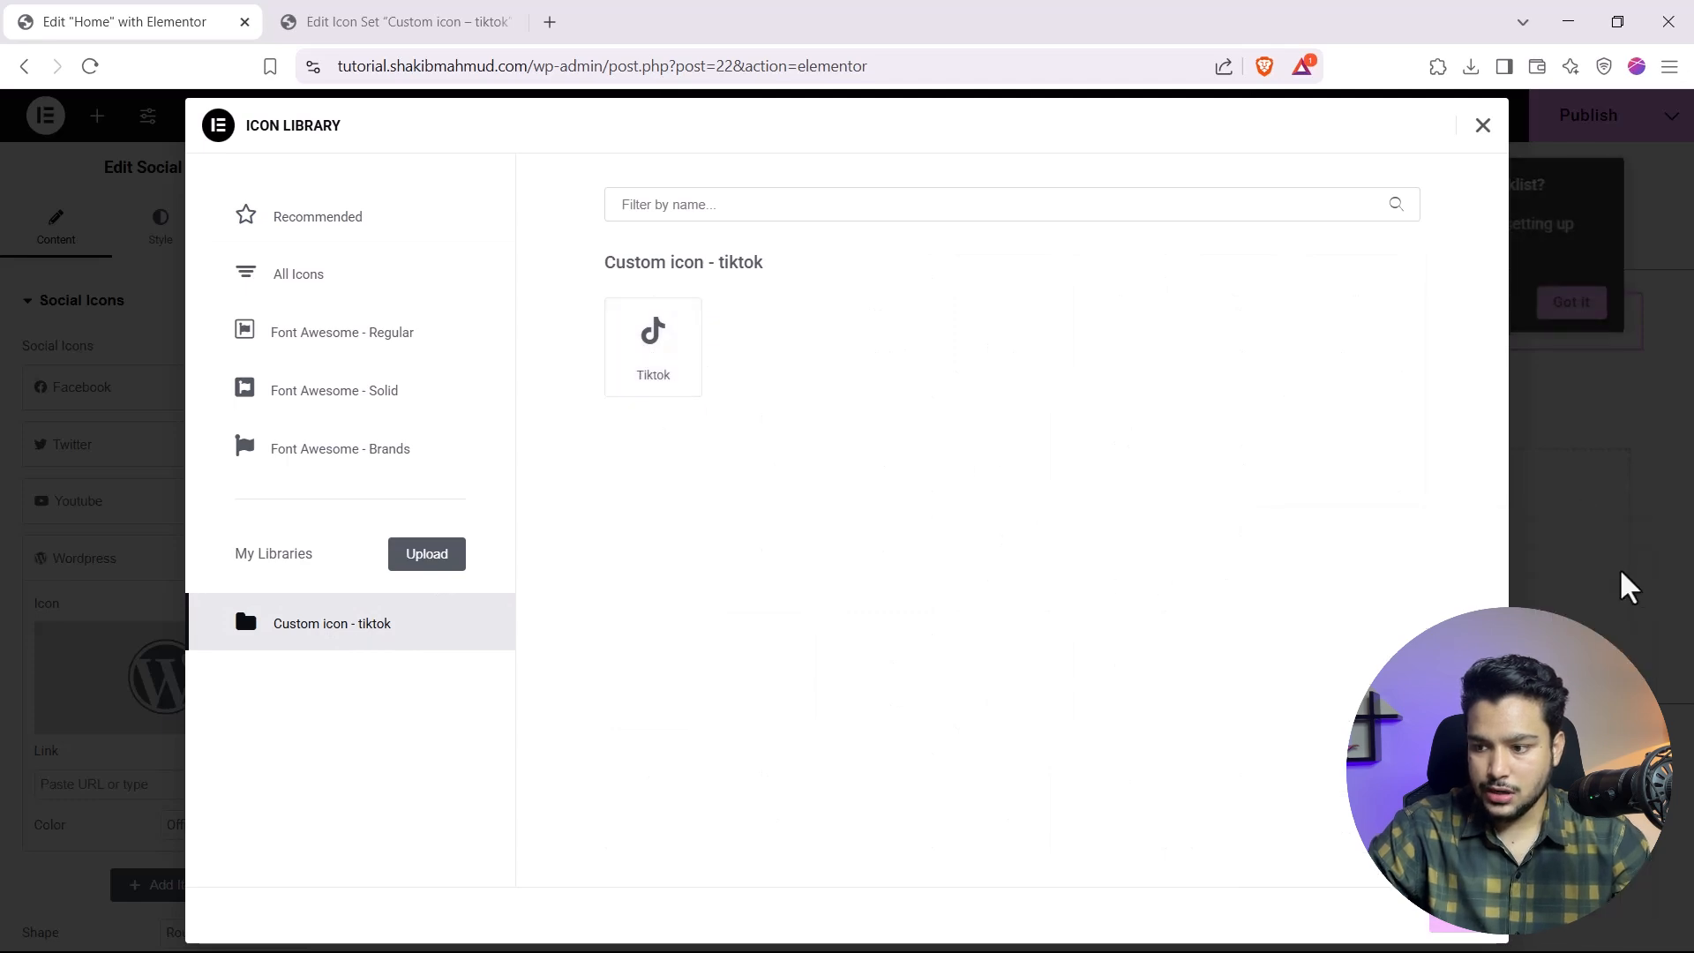
click(667, 359)
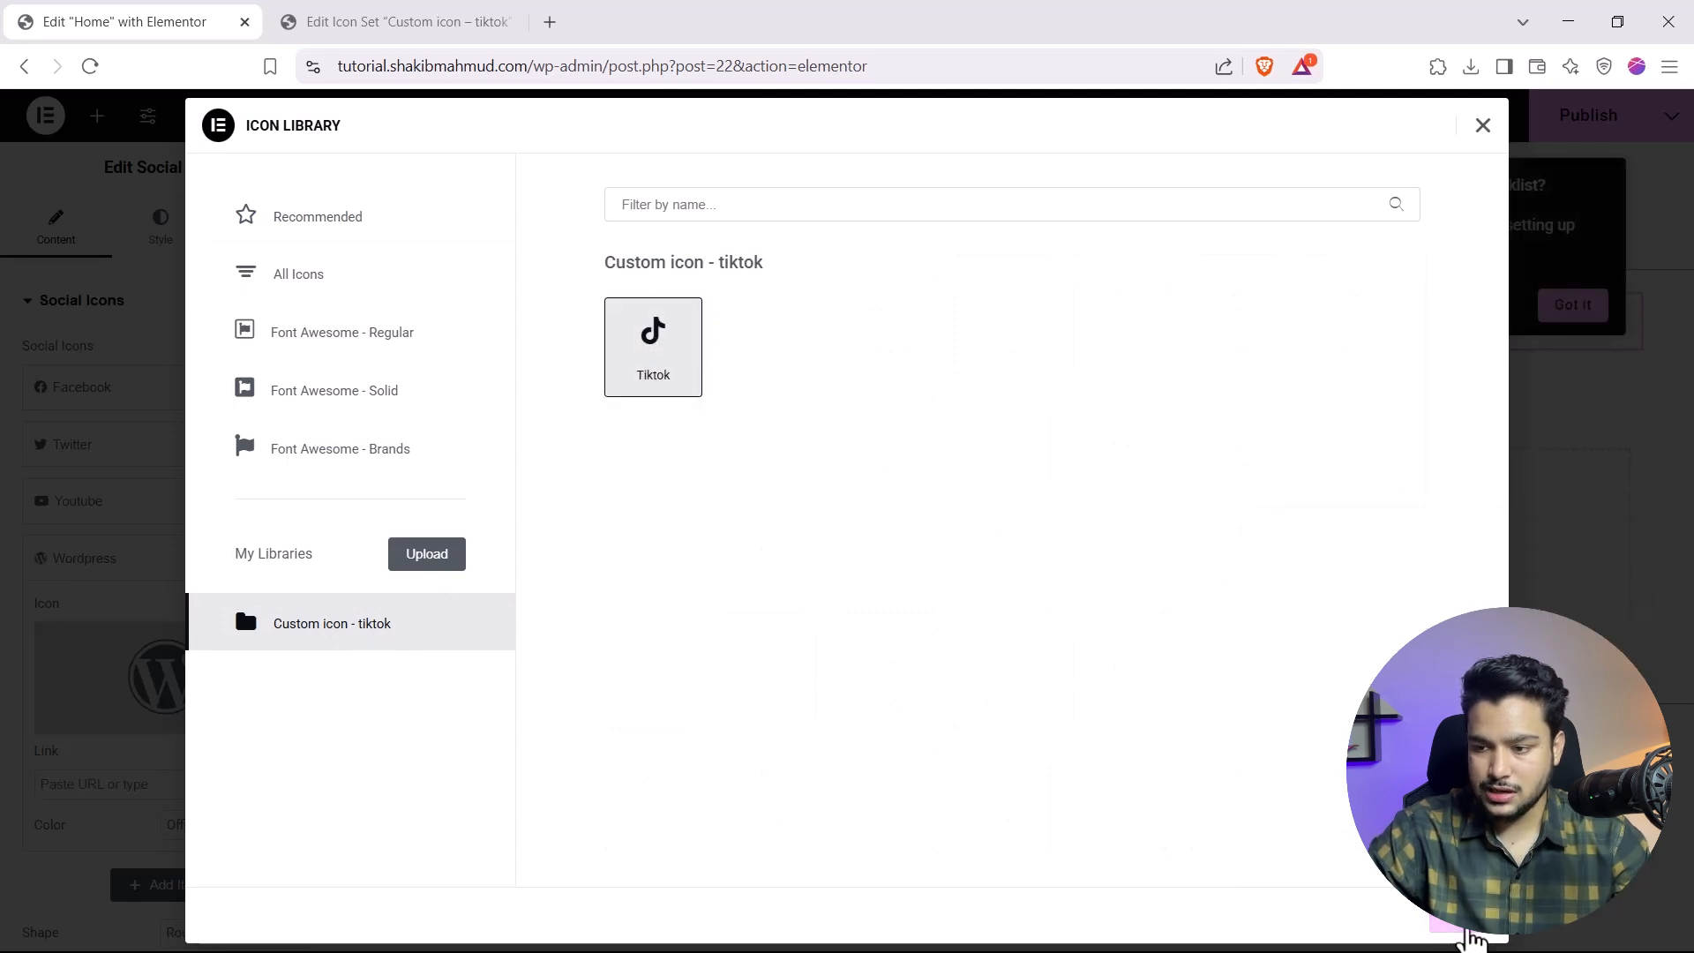
click(1470, 937)
click(1569, 309)
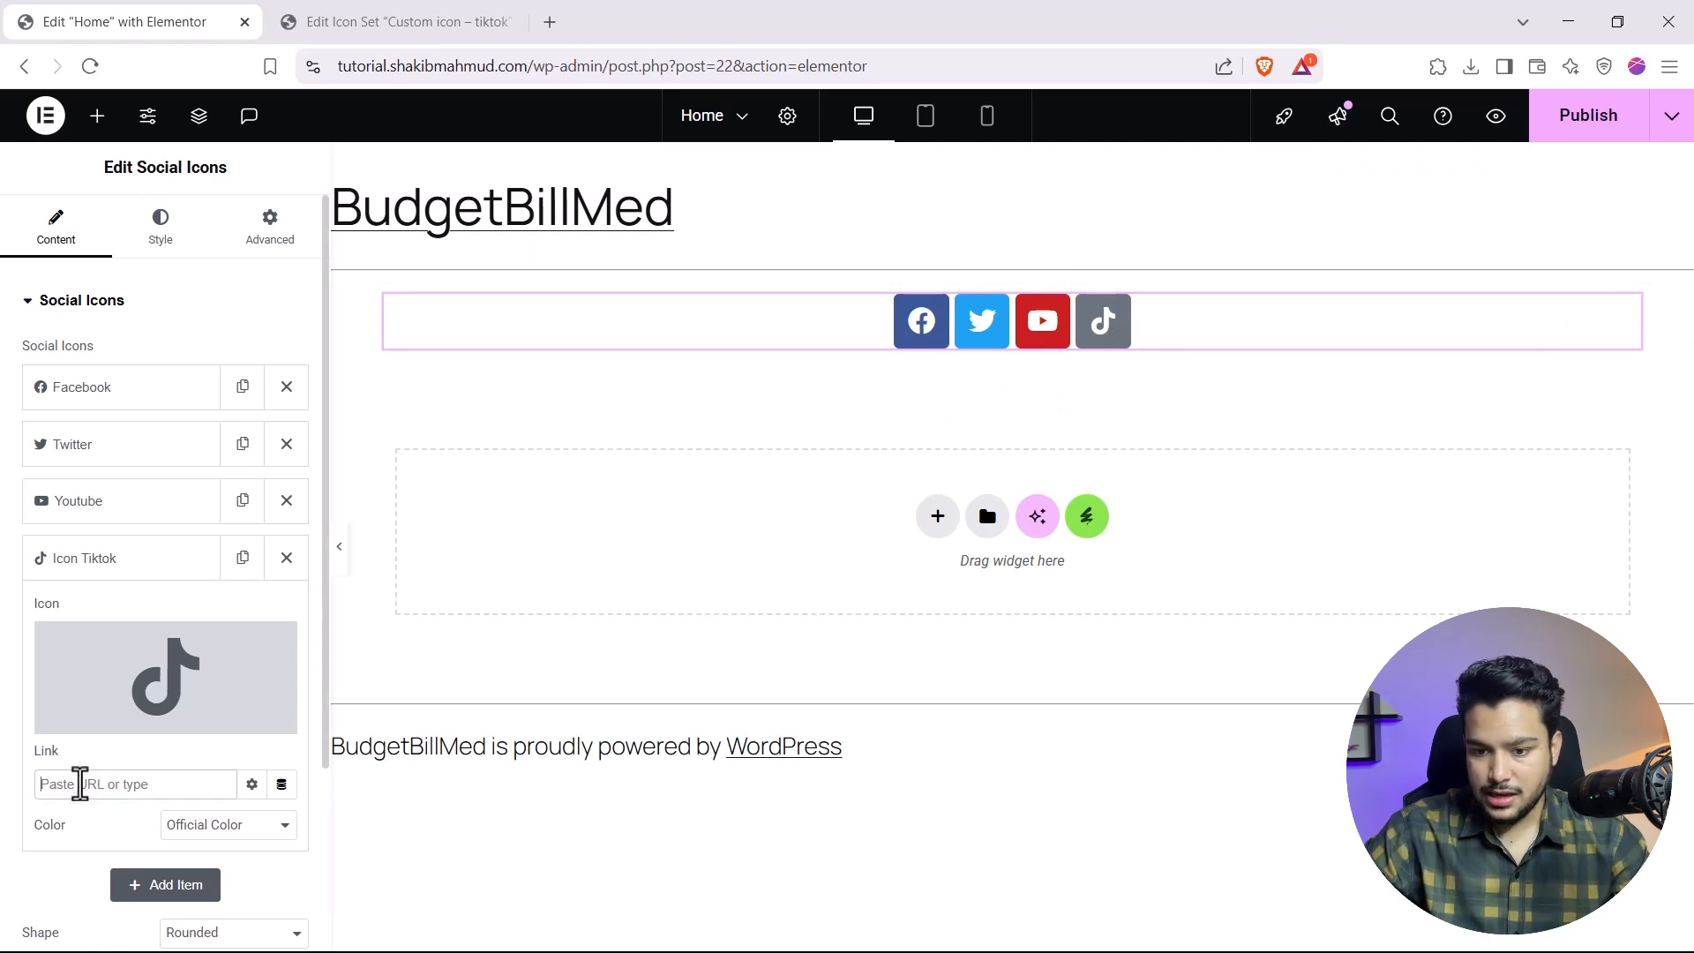
Step: Switch the Tiktok item's color from official to Custom and set its primary color to black
scroll(88, 758, down, 3)
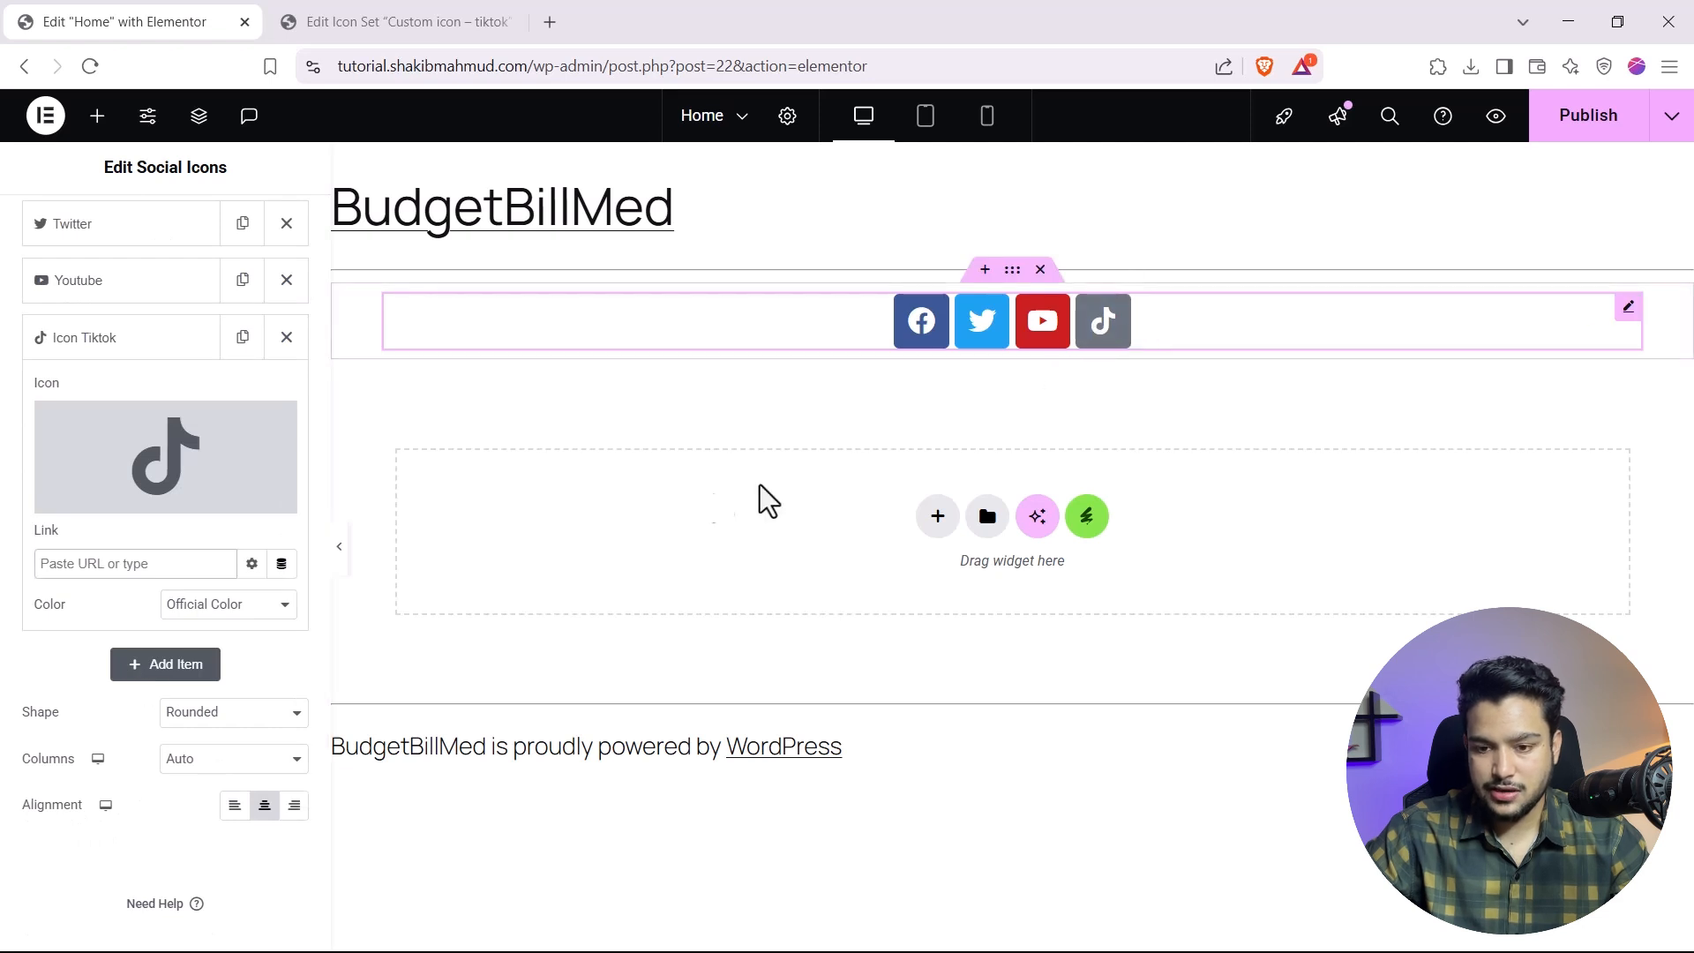
click(222, 609)
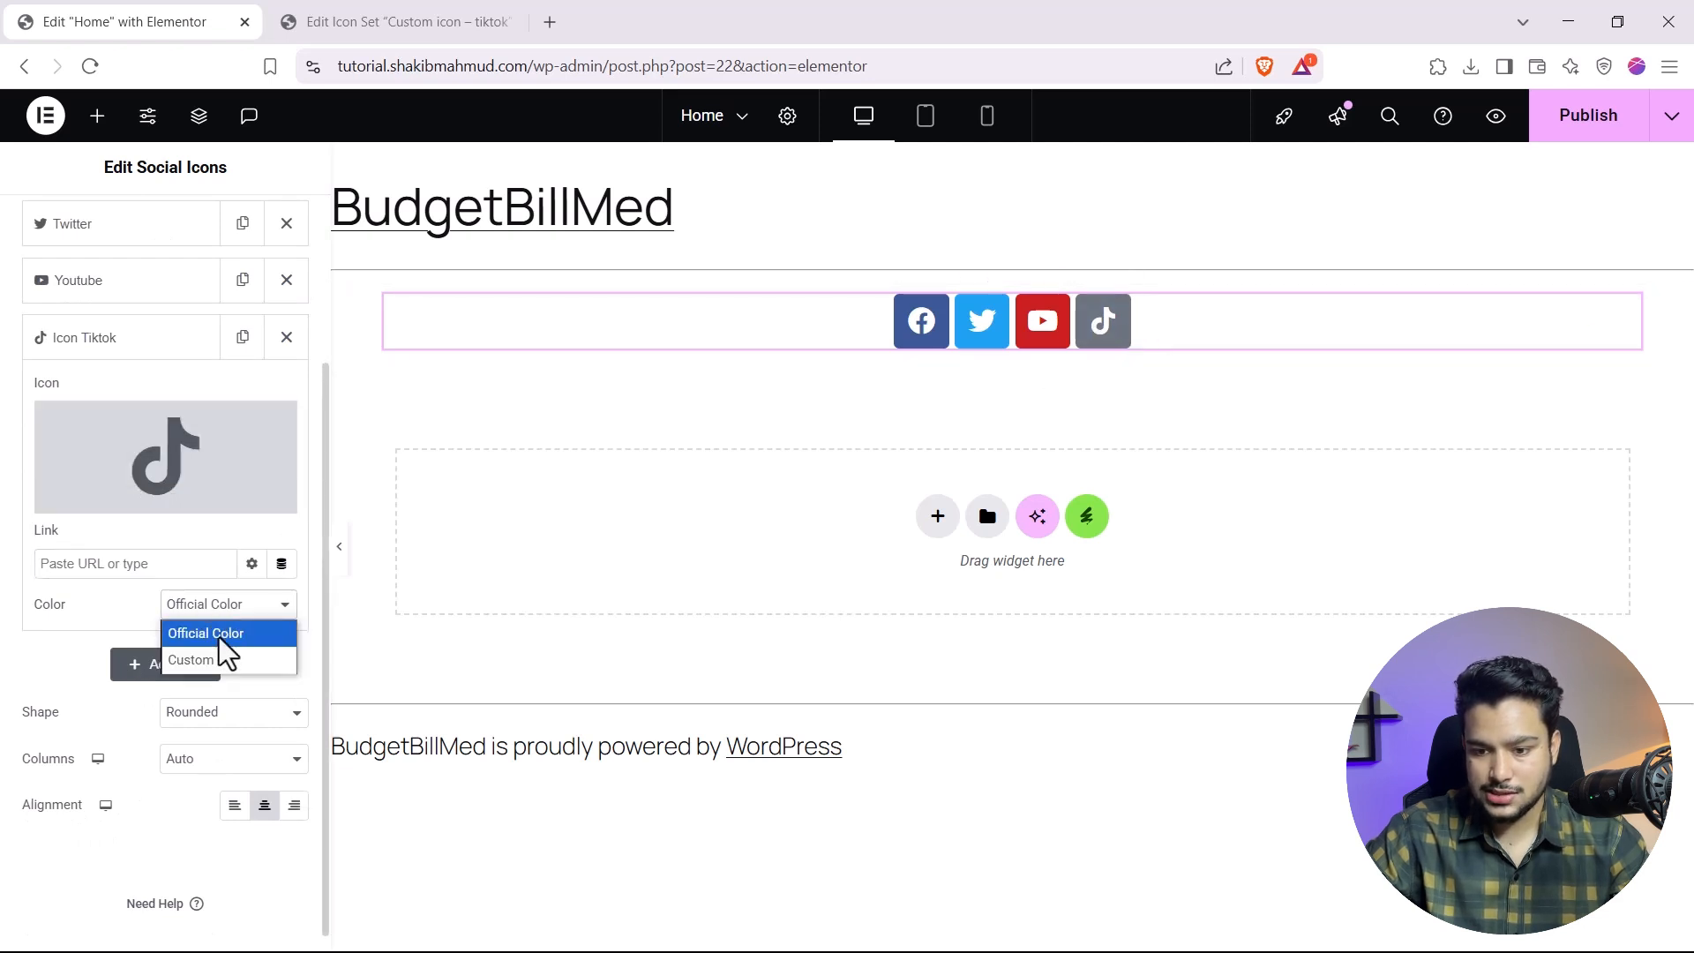
click(215, 662)
scroll(180, 680, down, 2)
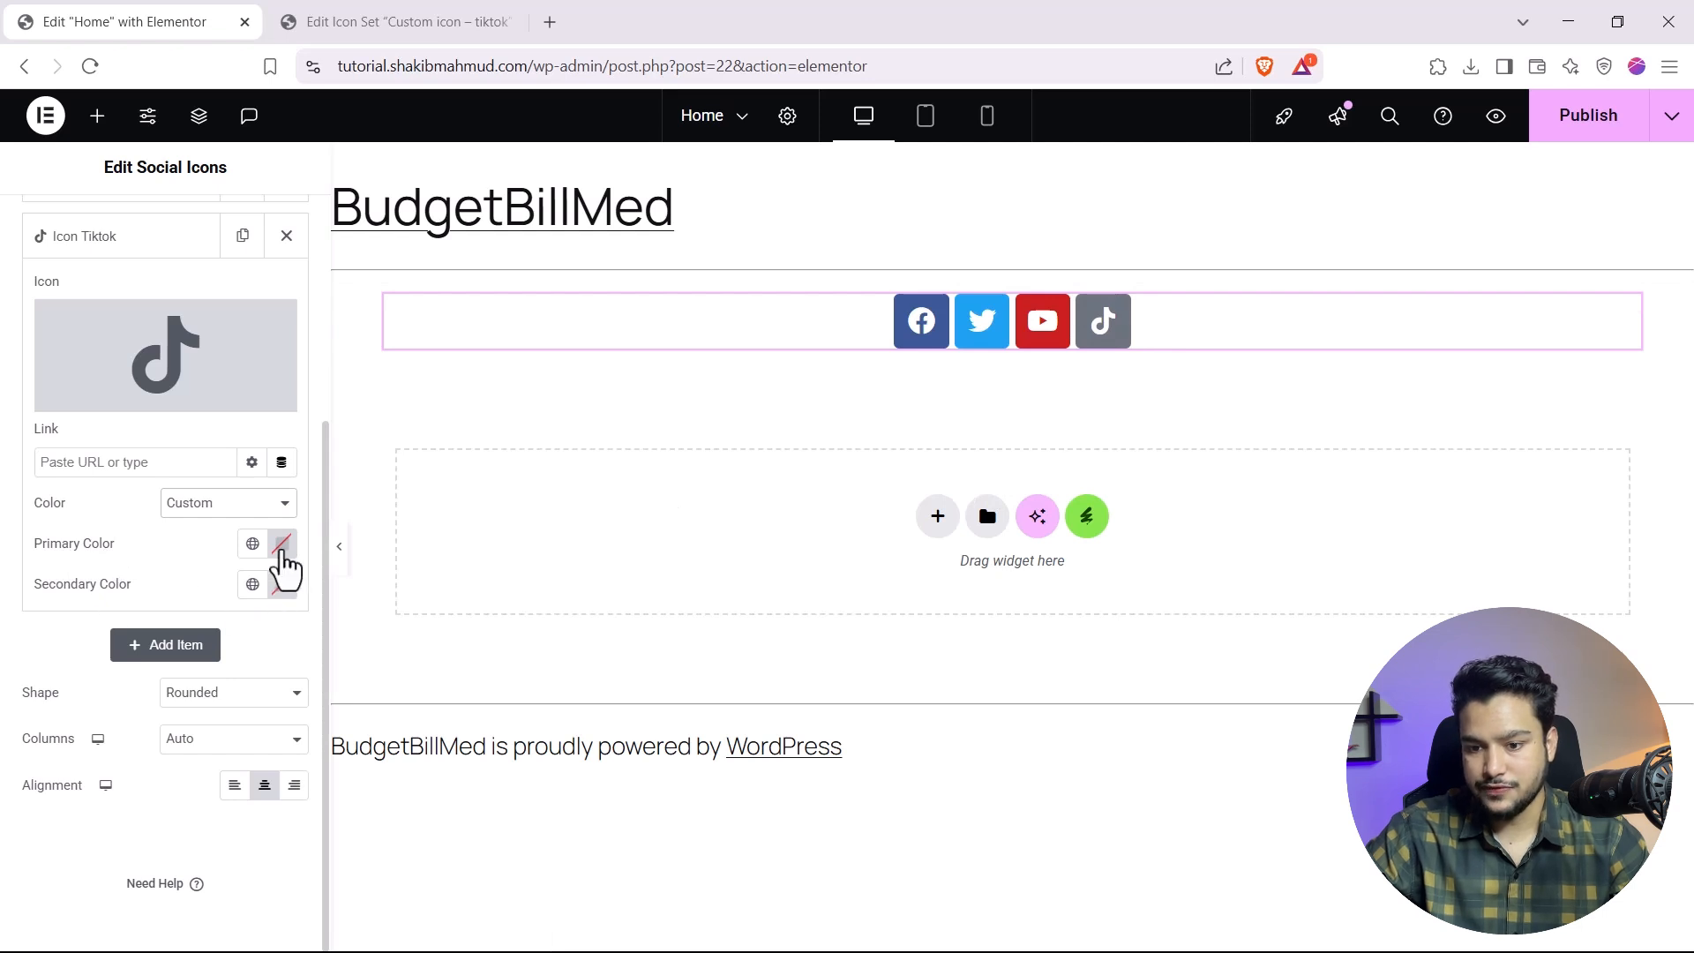
click(283, 547)
drag(163, 653, 19, 930)
click(33, 639)
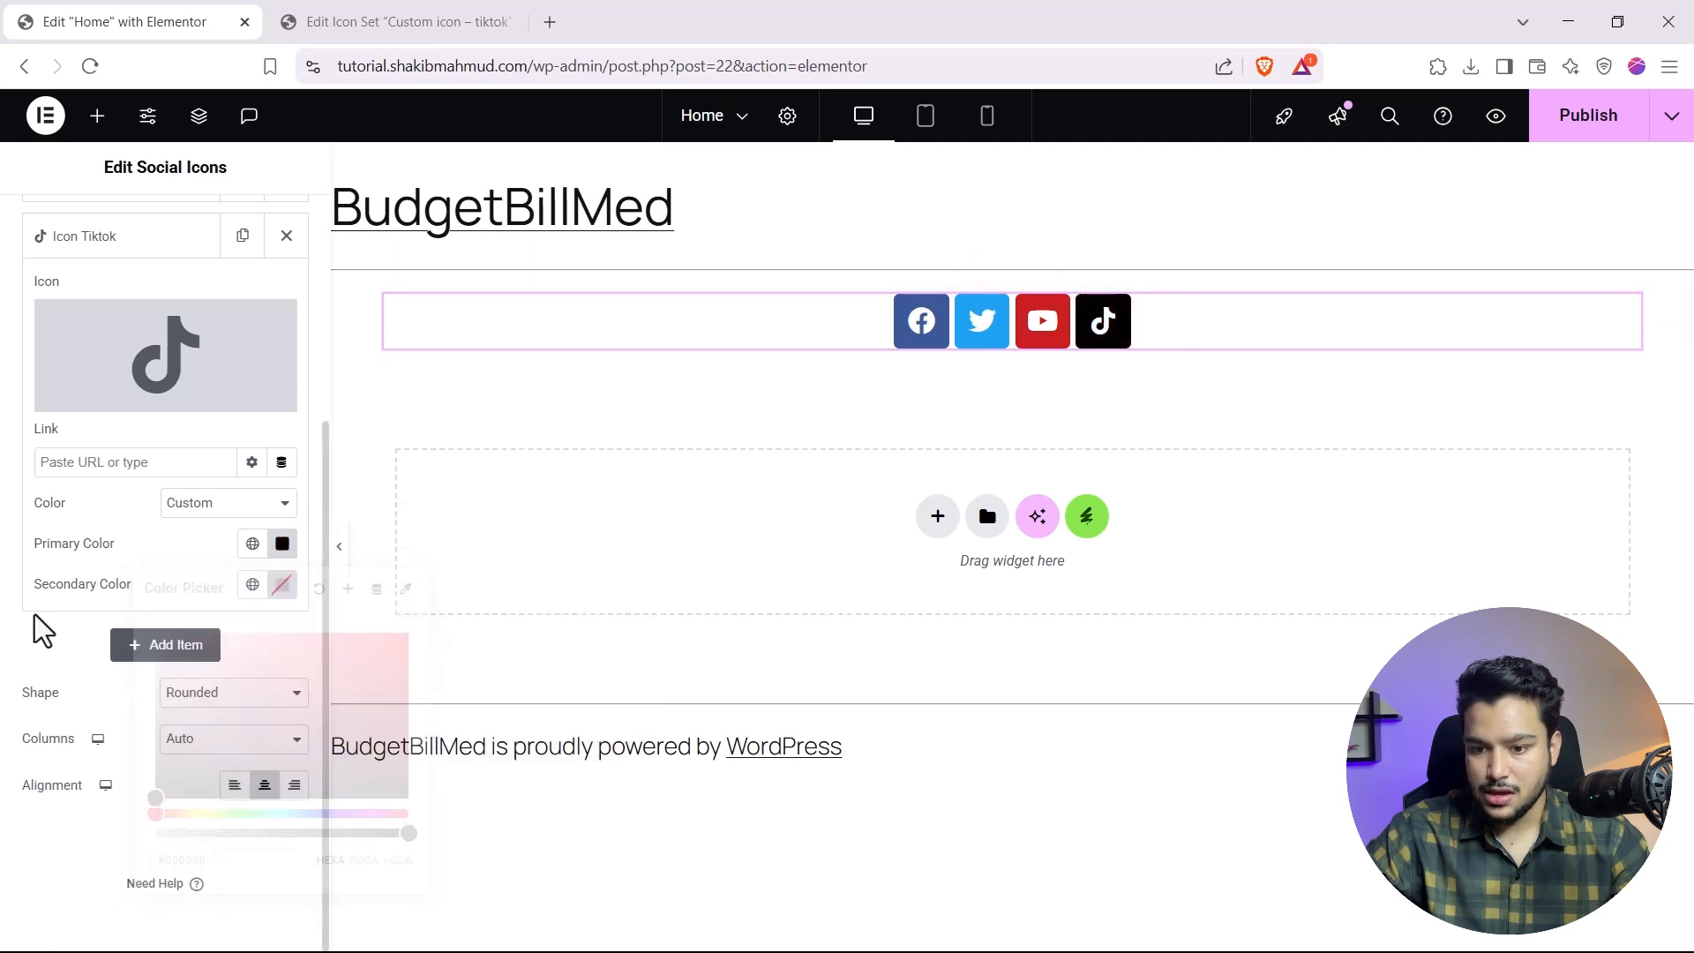
Step: Try red (#FF0000) as the Tiktok item's secondary color, set it to white (#FFFFFF), and collapse the item
click(282, 584)
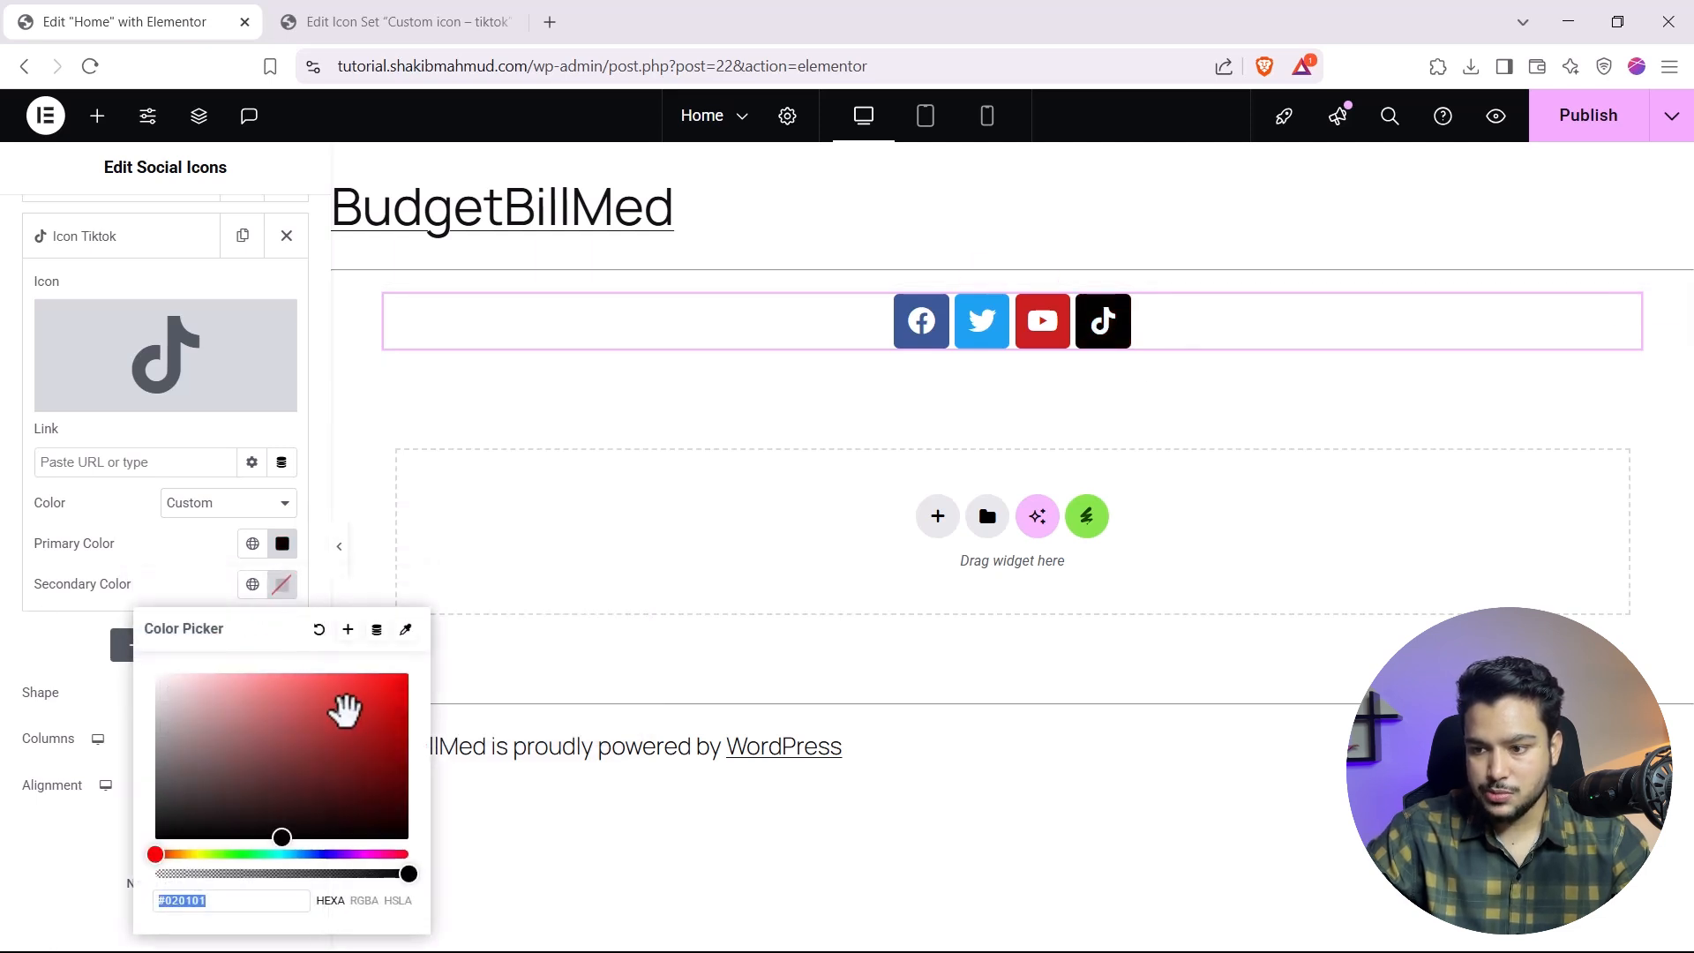
drag(344, 707, 435, 665)
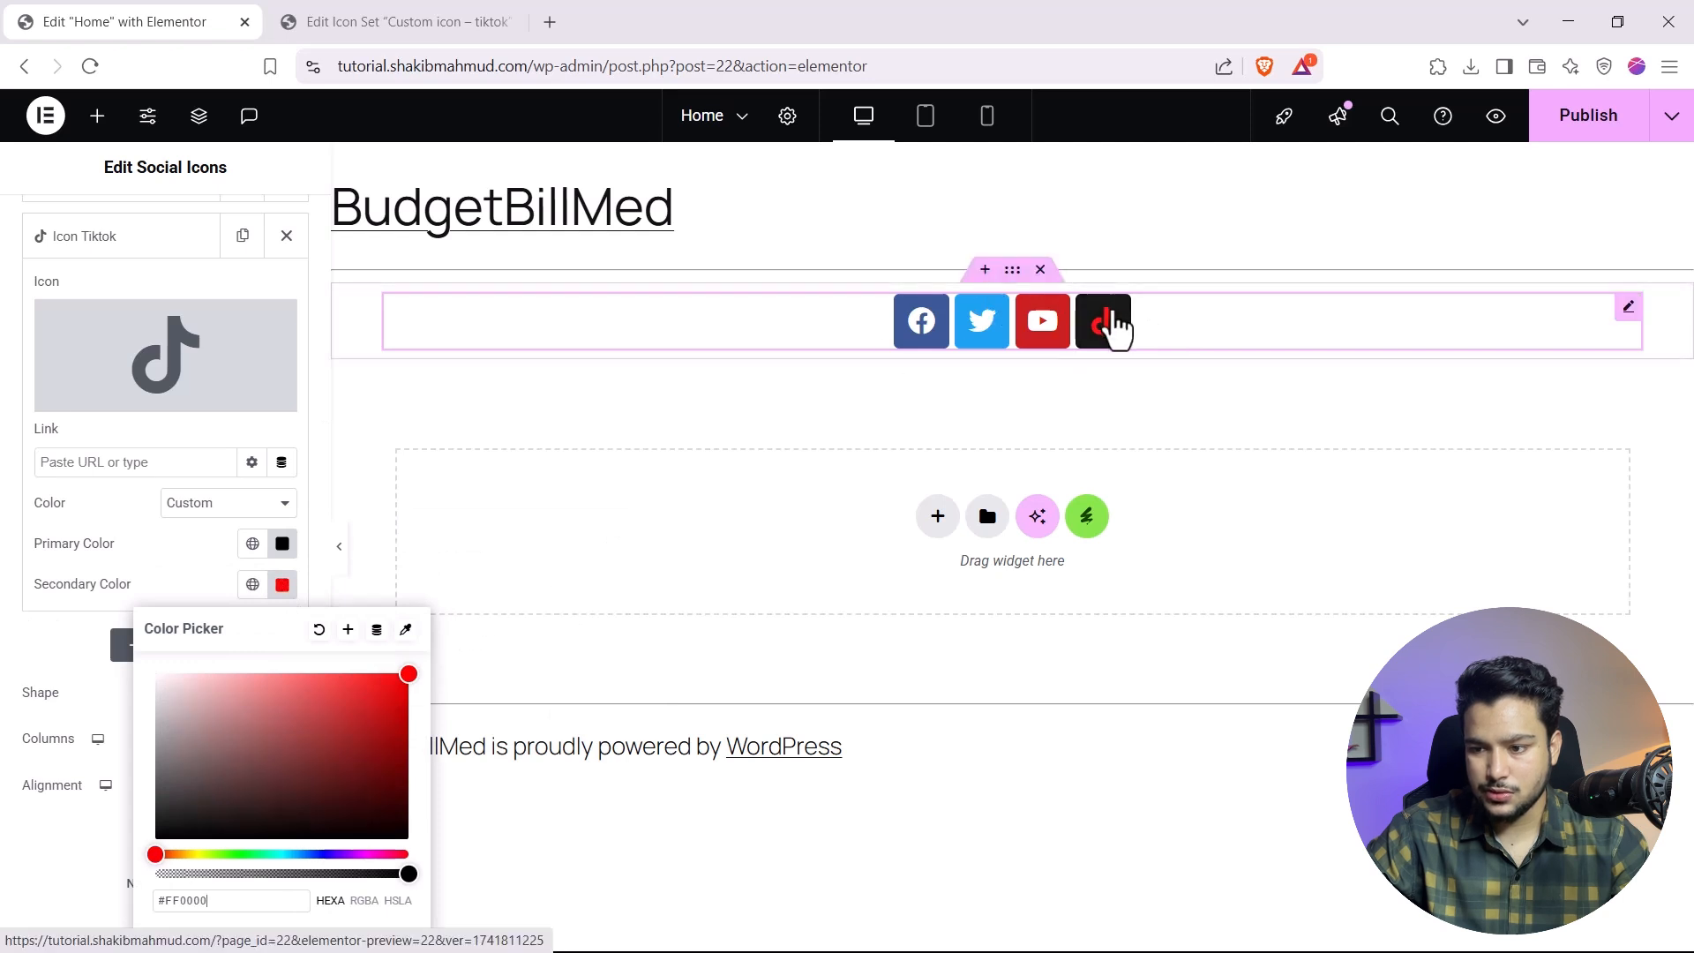
click(273, 714)
drag(201, 696, 8, 623)
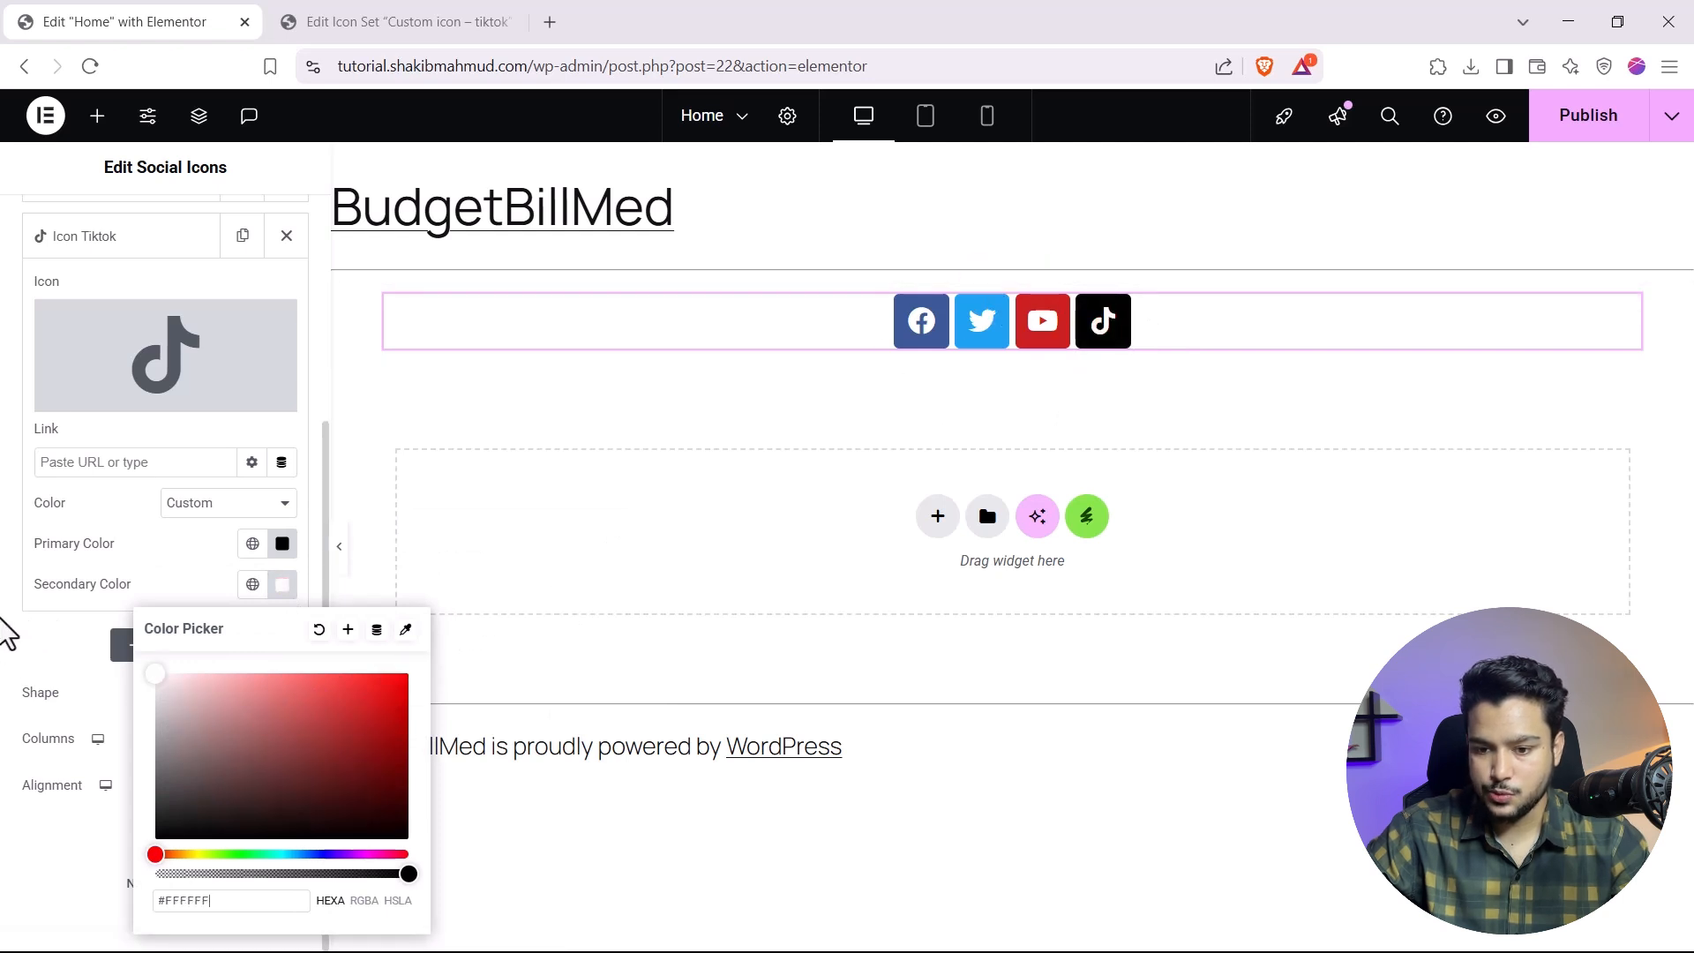
click(7, 628)
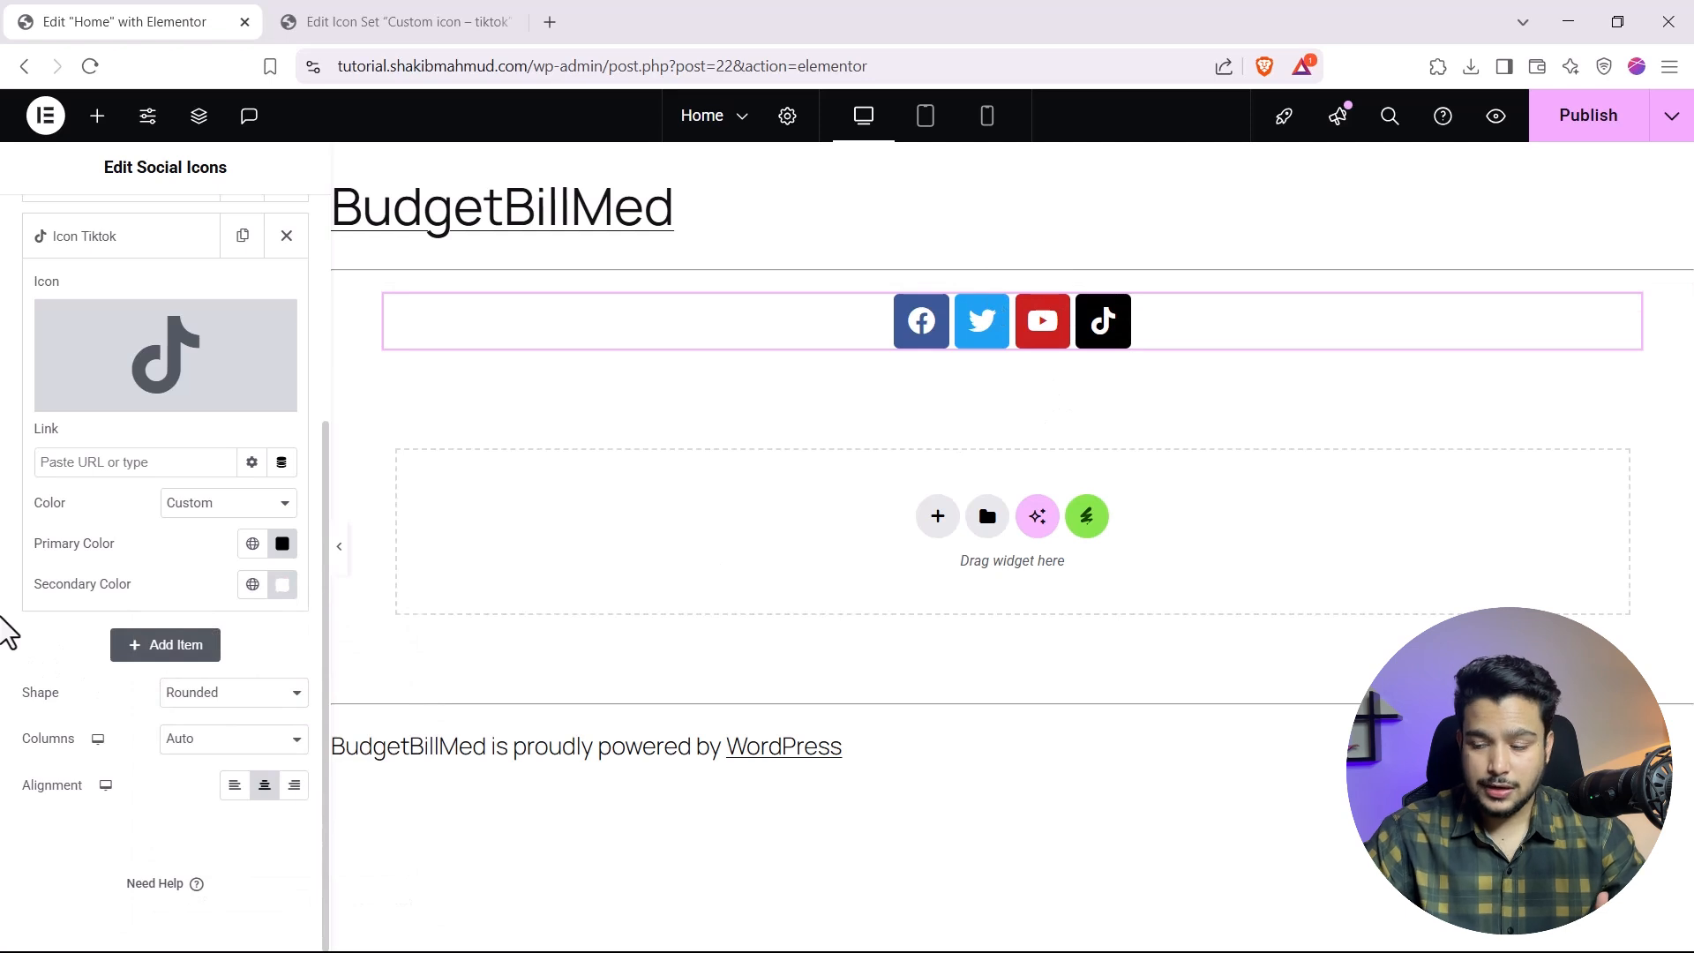
scroll(121, 617, up, 4)
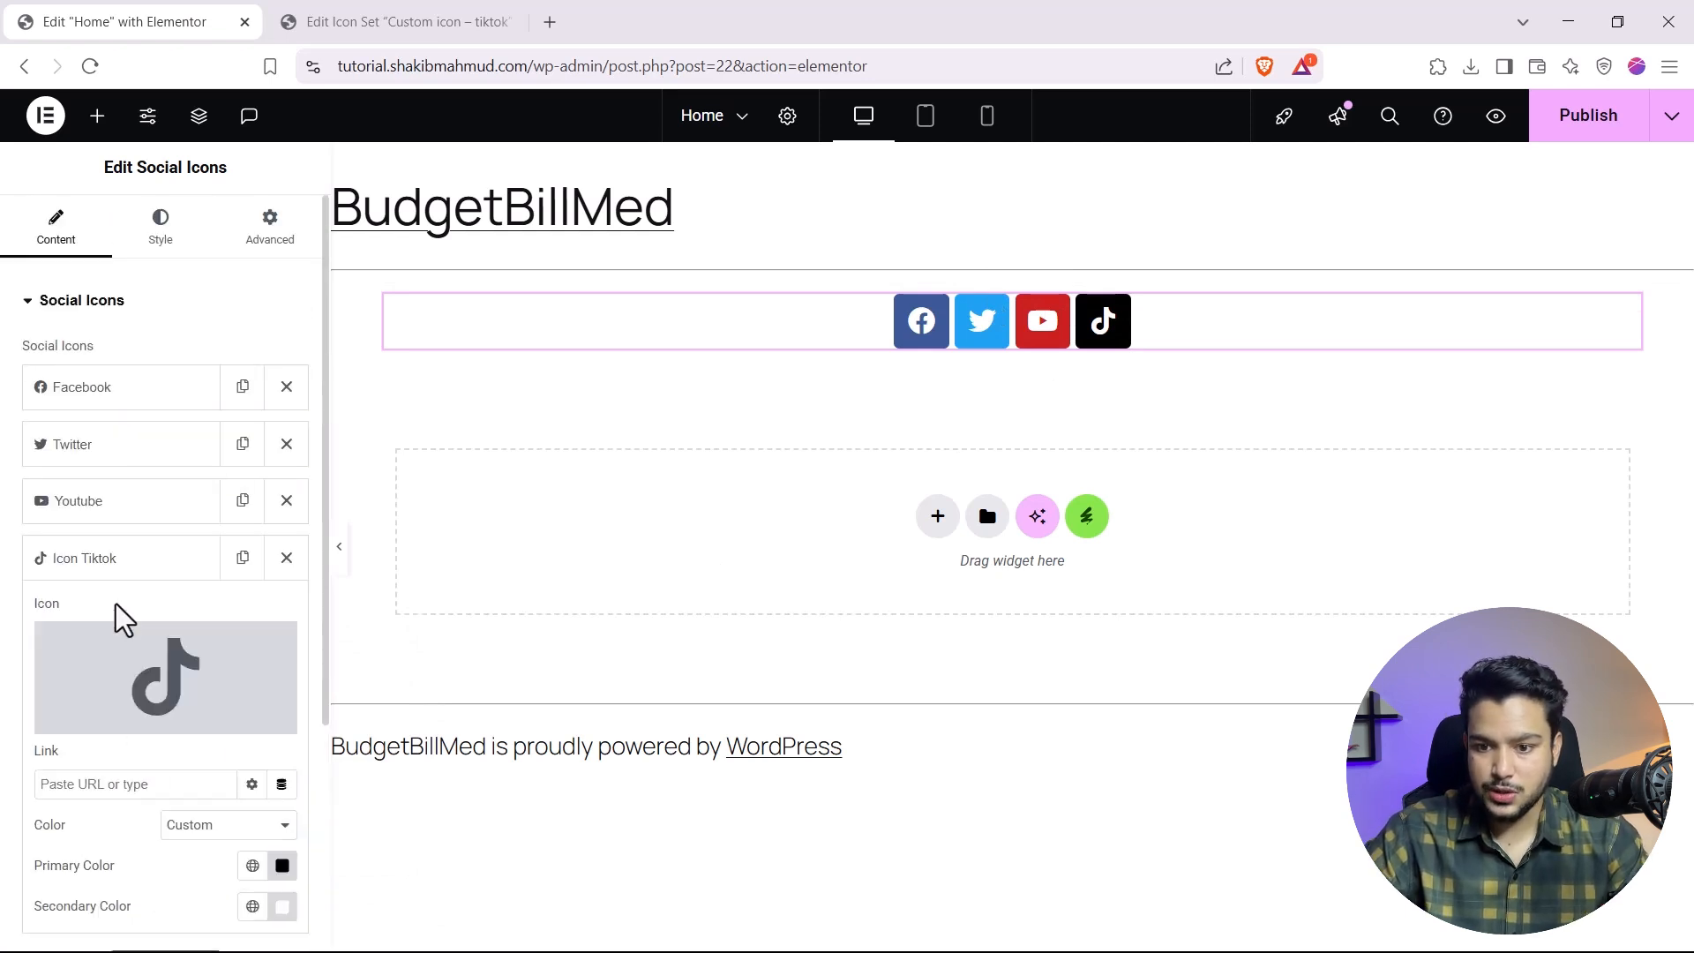
click(72, 569)
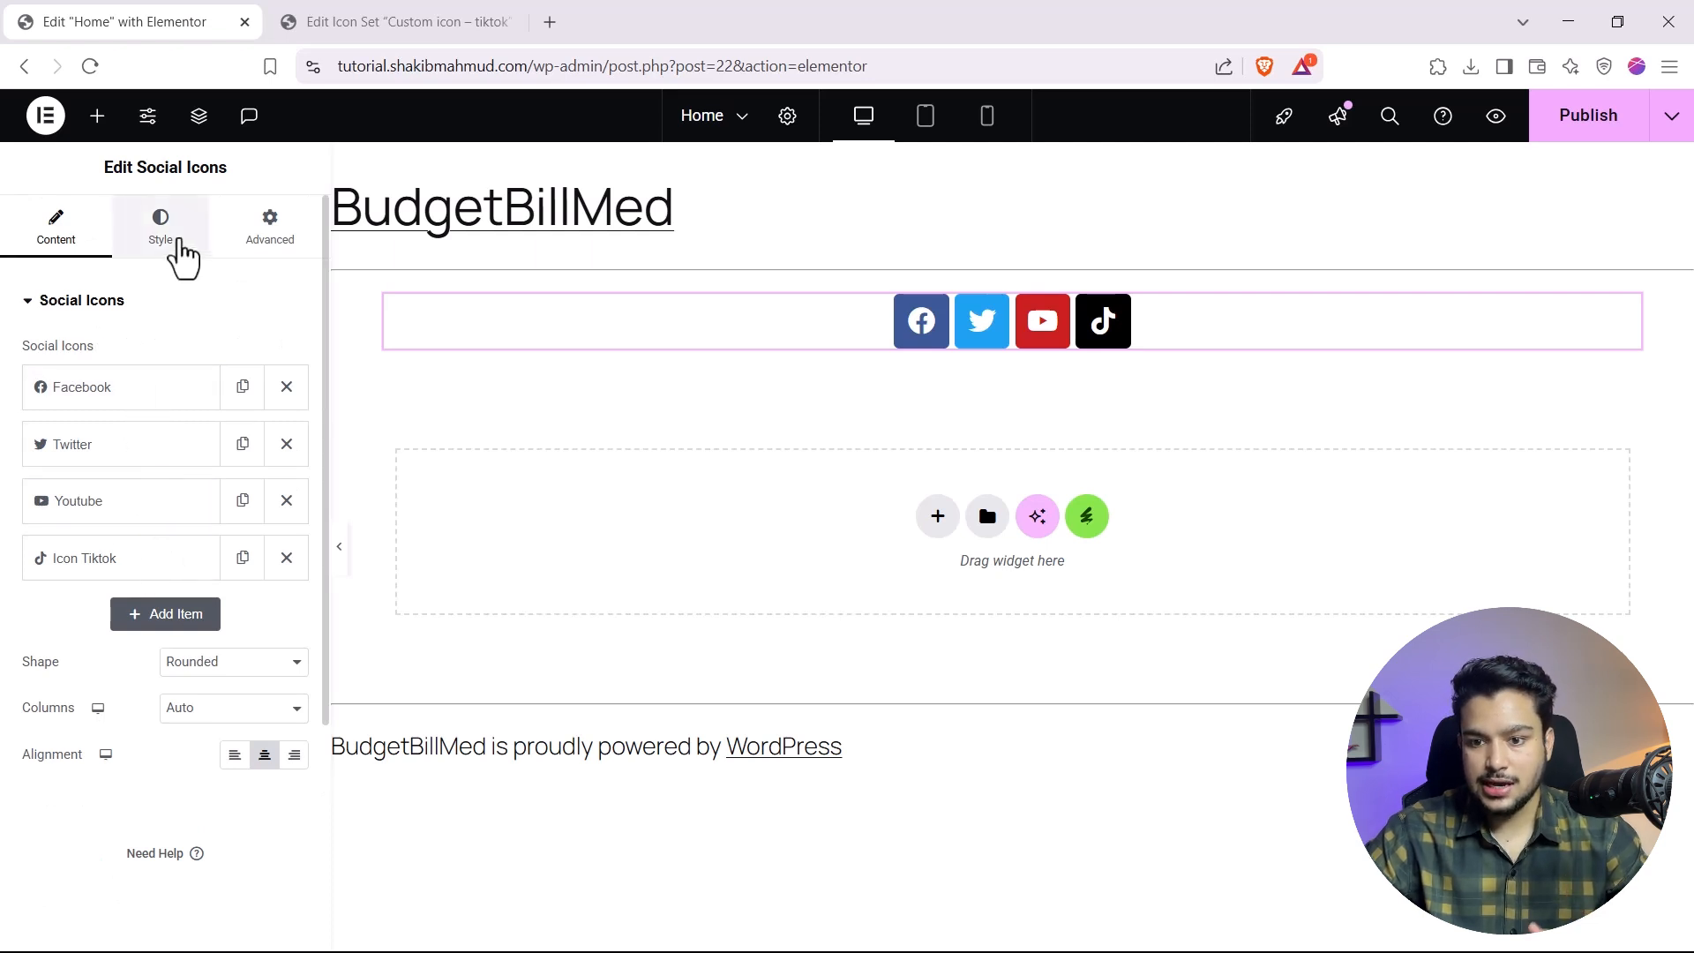
Step: Set the icon color mode to Custom in the Social Icons widget's style settings and collapse the Icon section
click(174, 247)
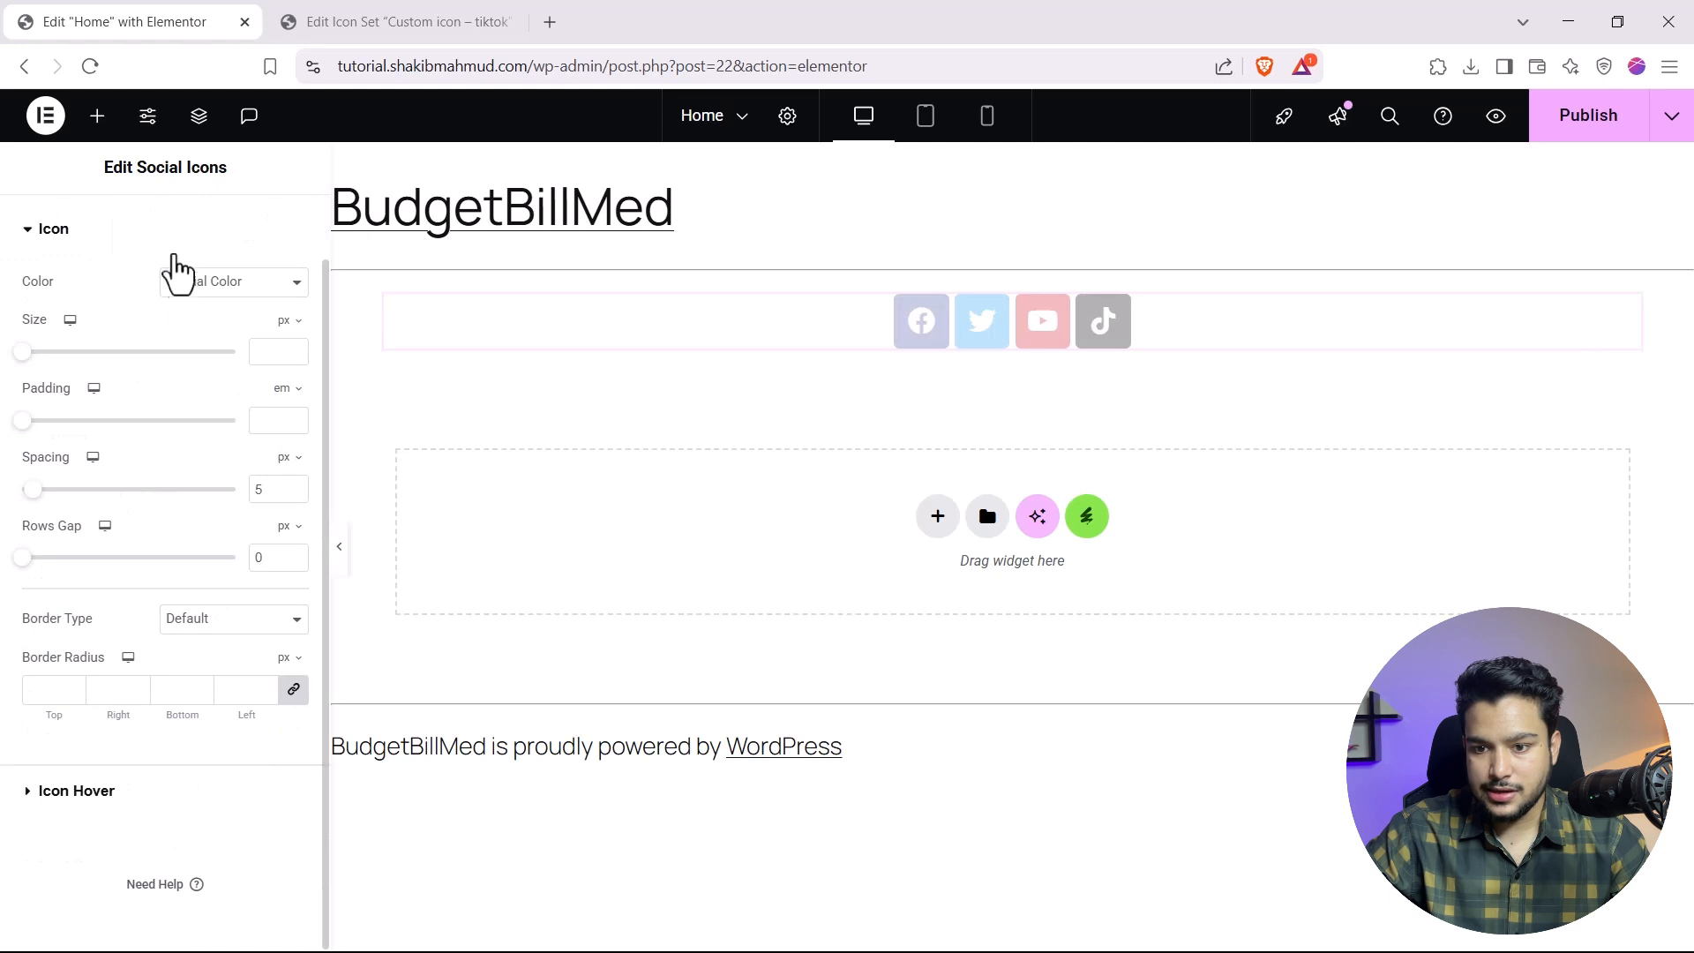
click(196, 287)
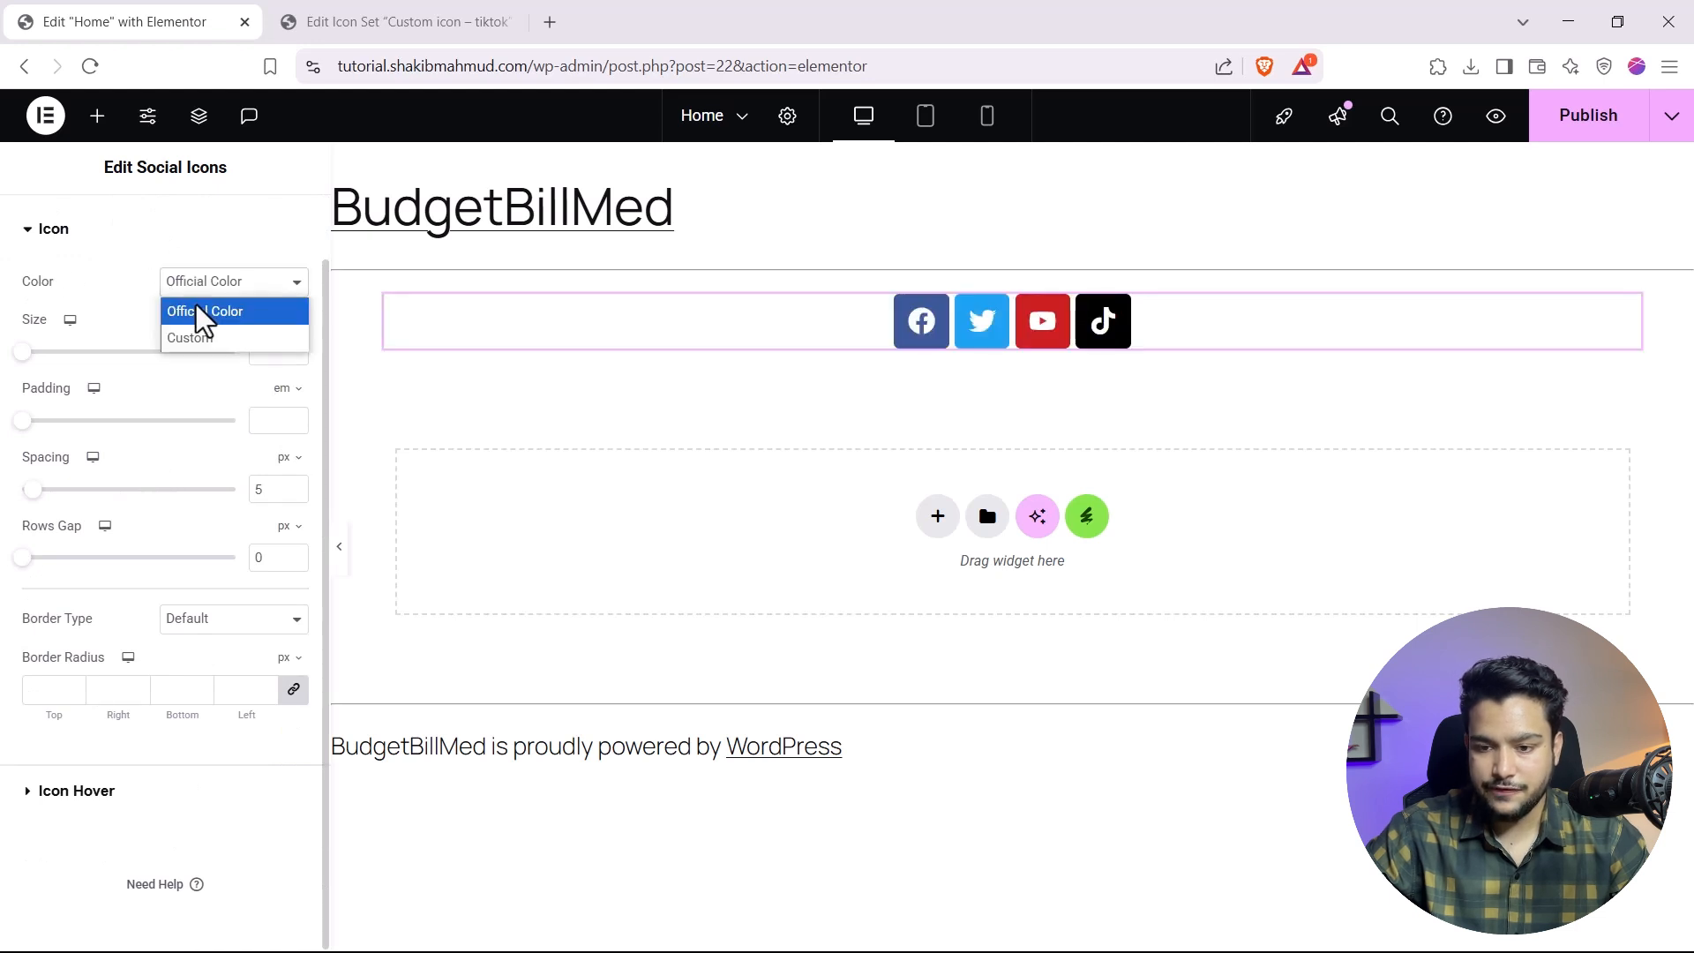
click(196, 341)
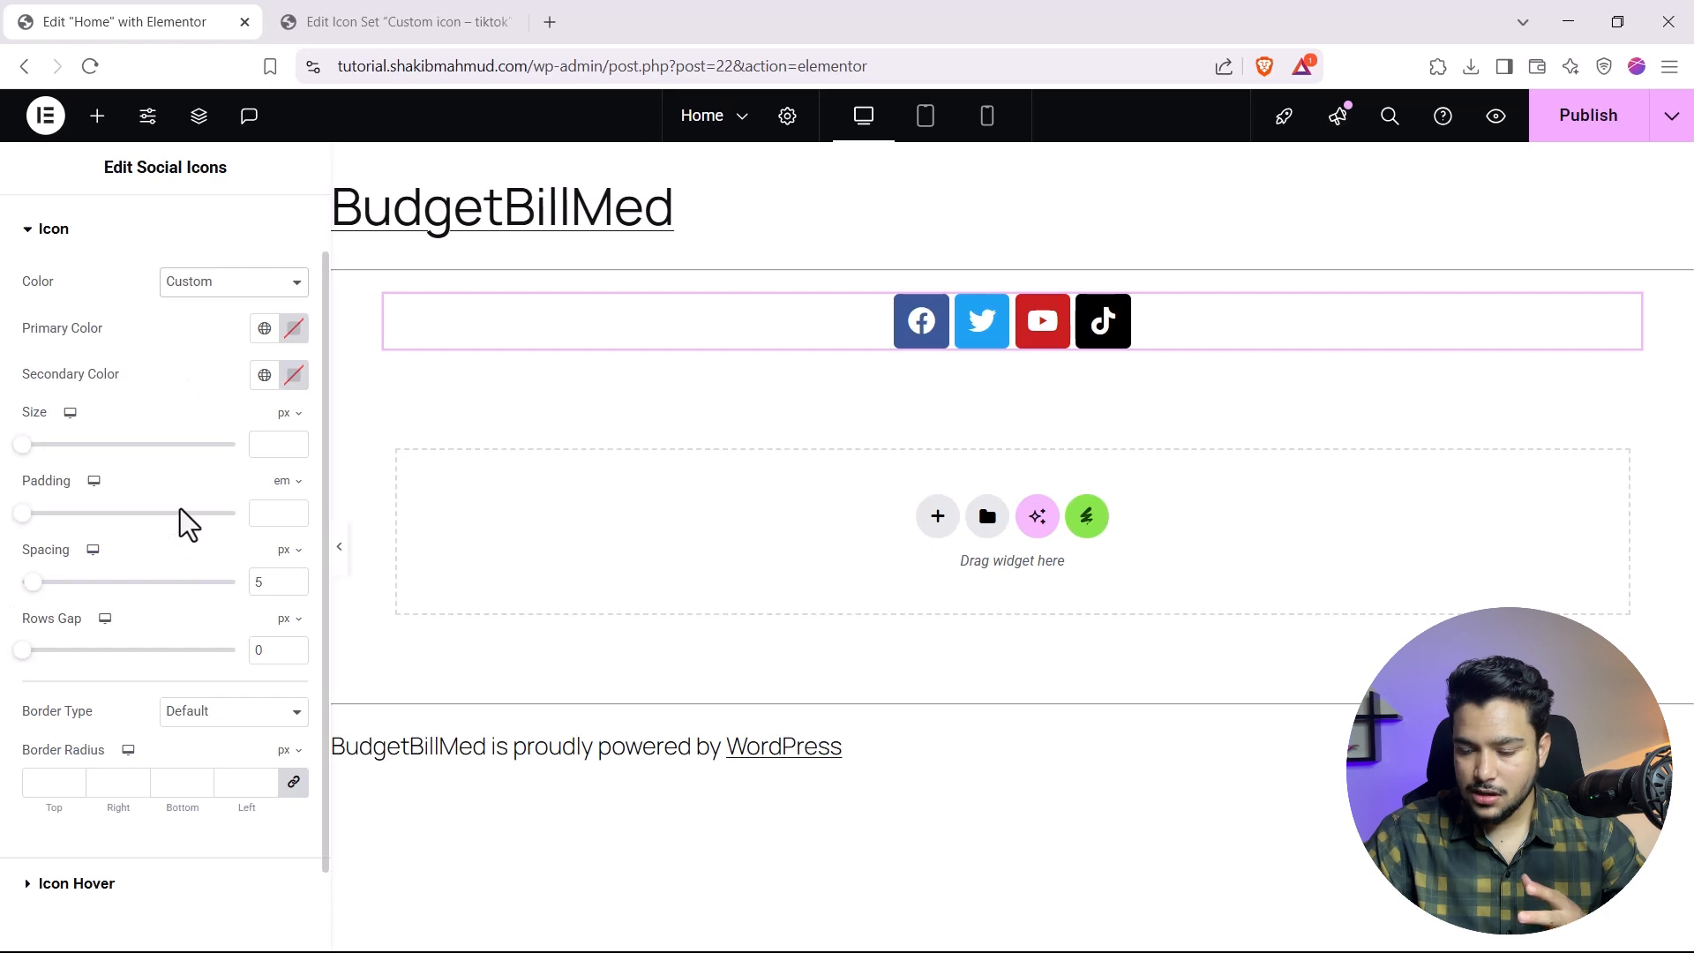
scroll(181, 516, up, 1)
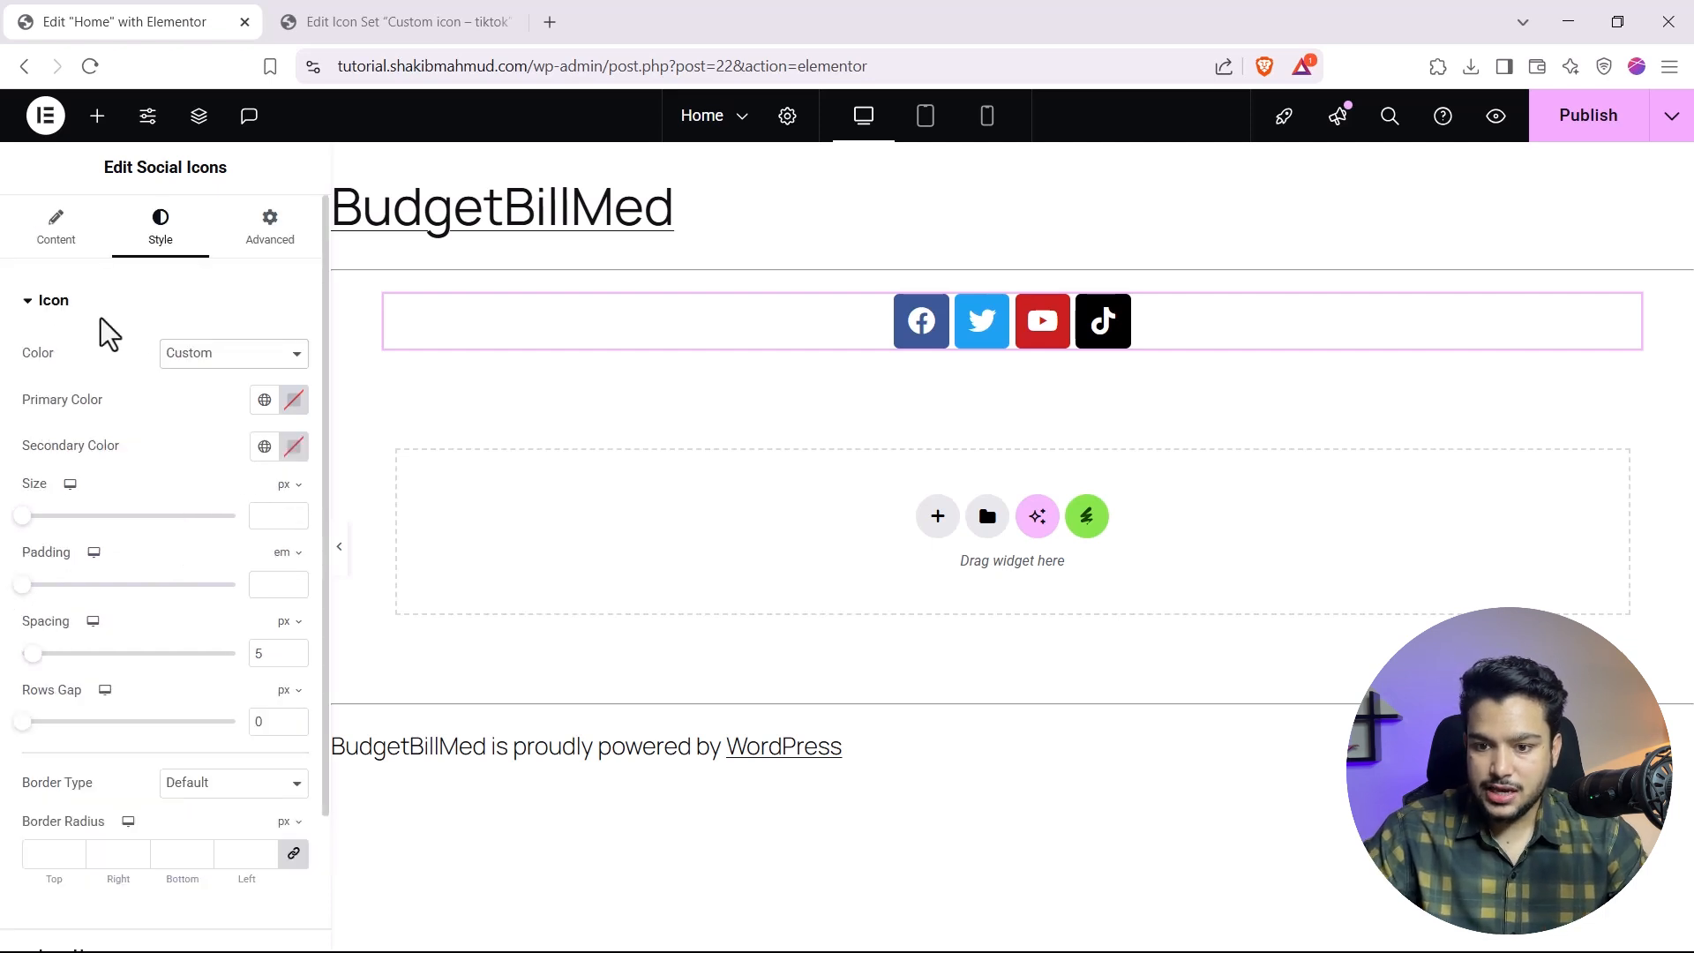
click(46, 311)
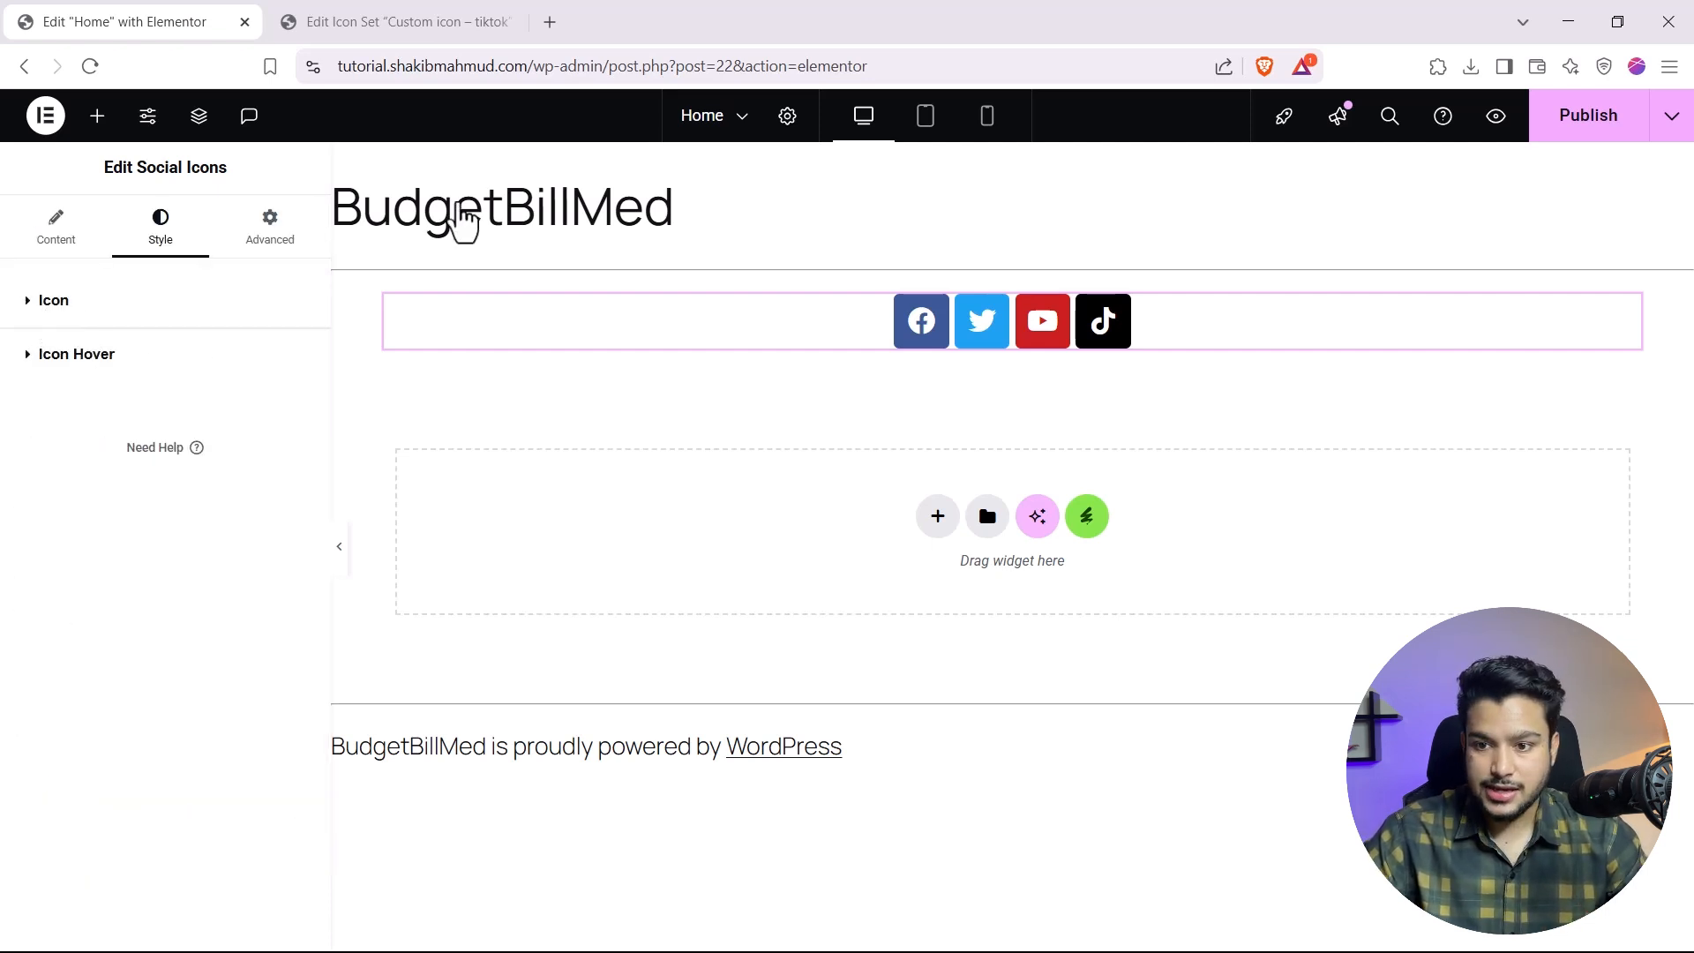